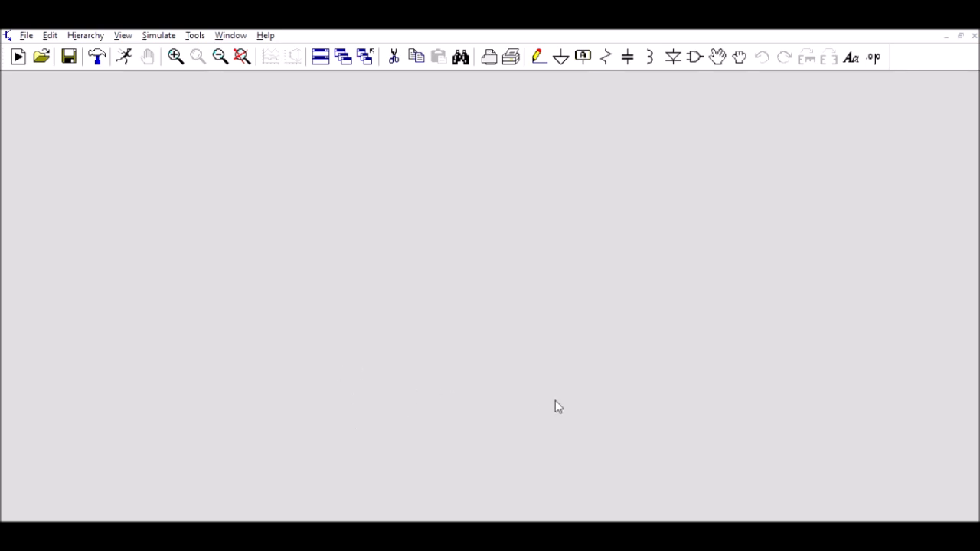
# - Place three copies of the 8-pin IC side by side in a row on the empty schematic
pyautogui.click(276, 300)
pyautogui.scroll(1, 282, 291)
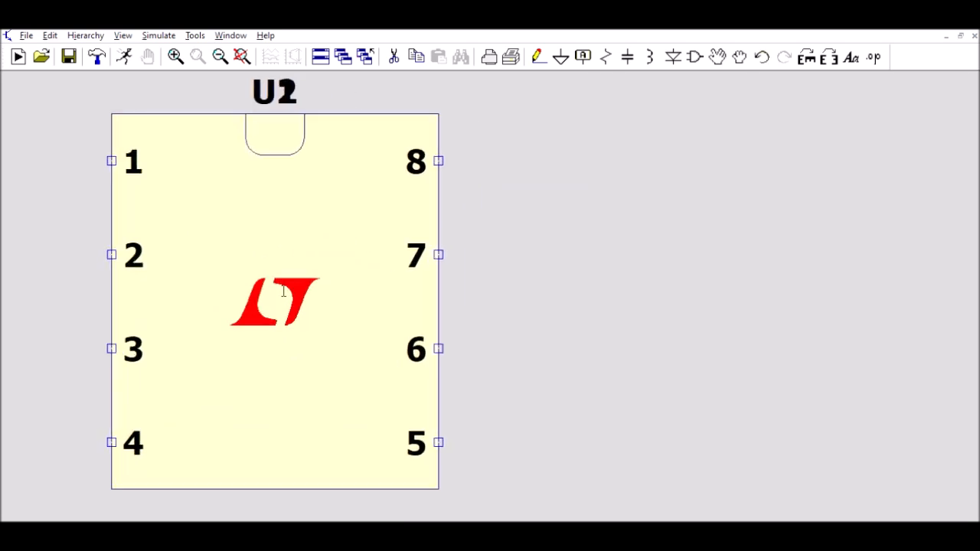
pyautogui.scroll(-2, 283, 291)
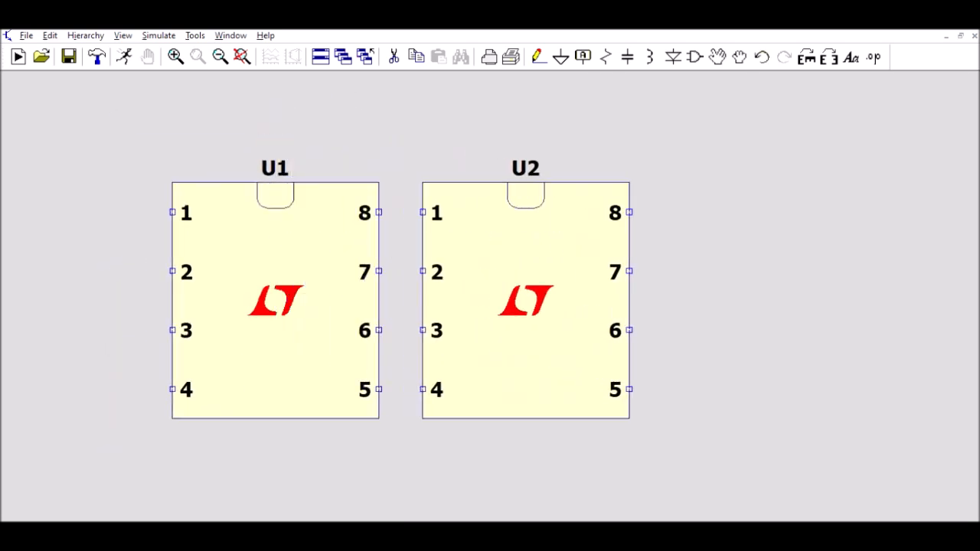
pyautogui.click(526, 300)
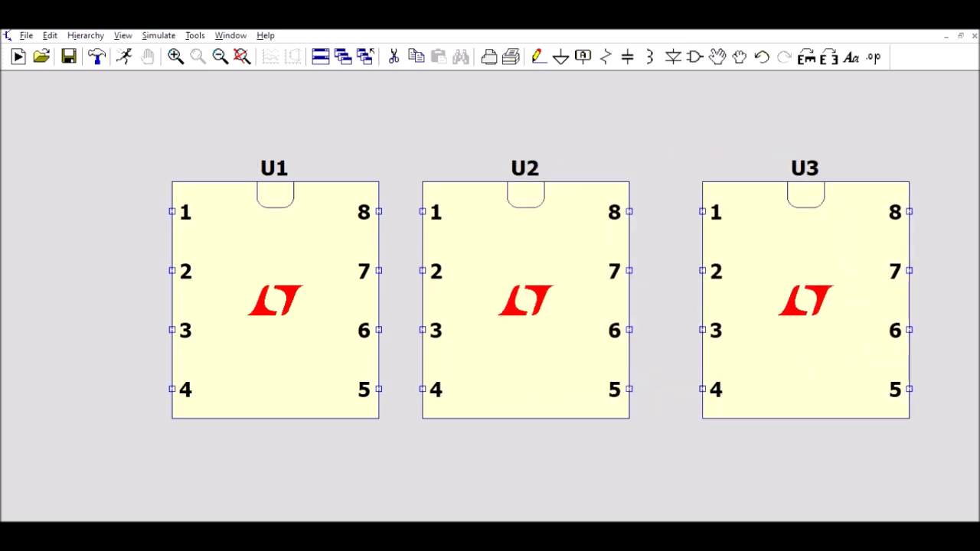
pyautogui.click(805, 300)
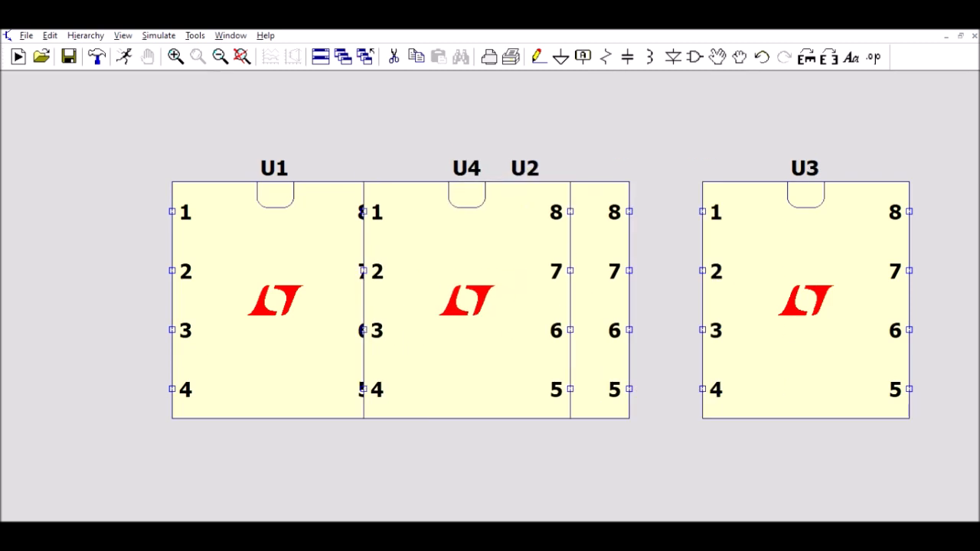
pyautogui.press('Escape')
pyautogui.scroll(2, 474, 289)
pyautogui.scroll(-4, 474, 288)
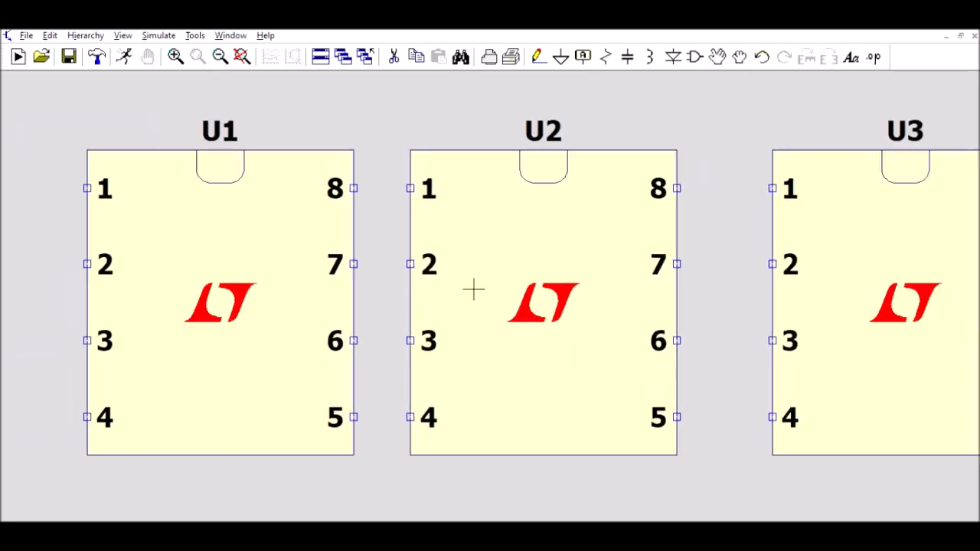
pyautogui.scroll(-3, 474, 289)
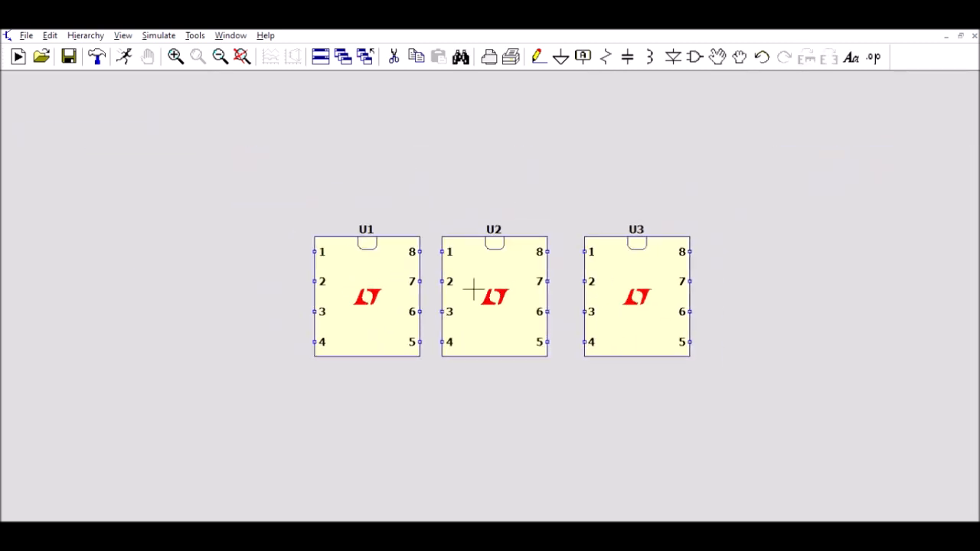
# - Move the middle chip U2 directly beneath U1, aligned with it and leaving a gap between them
pyautogui.moveTo(474, 289); pyautogui.dragTo(351, 212)
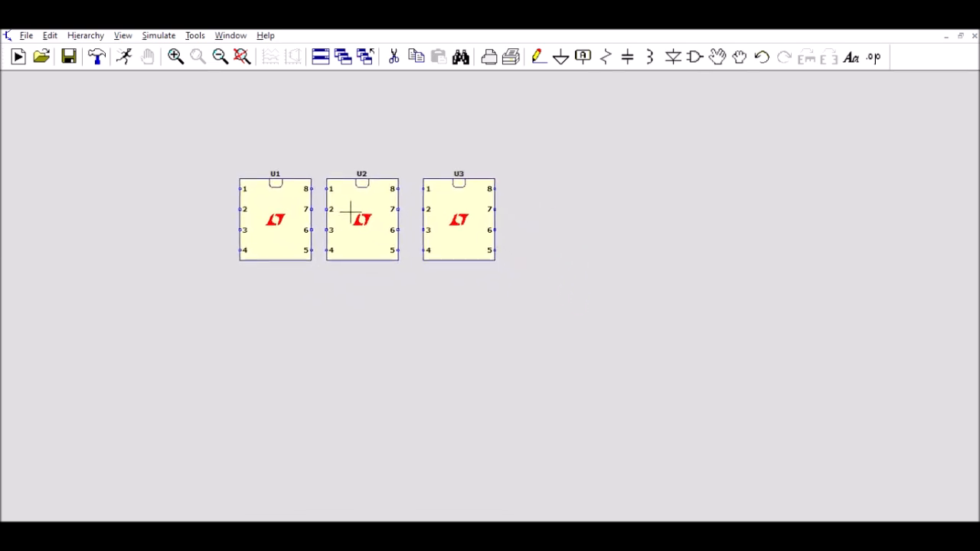
pyautogui.scroll(2, 351, 212)
pyautogui.moveTo(350, 212); pyautogui.dragTo(355, 259)
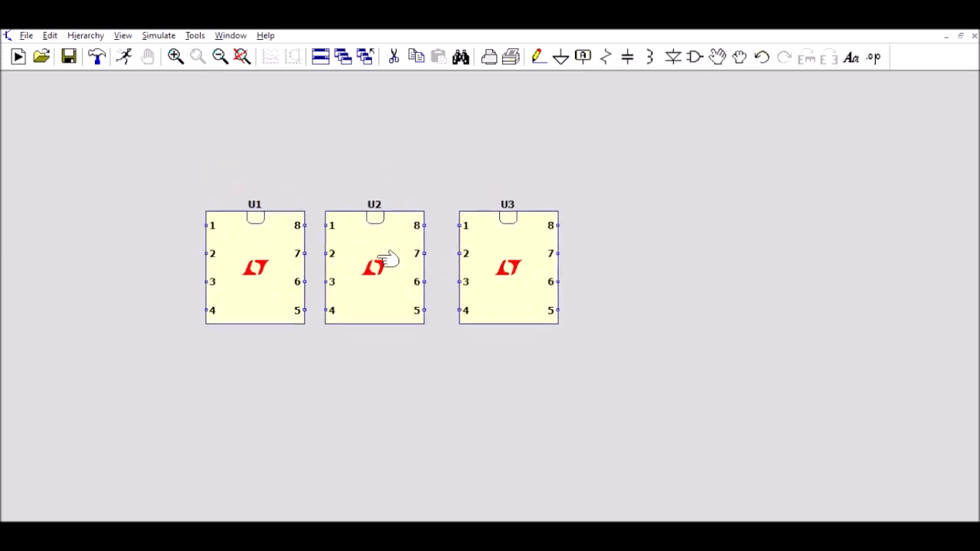
pyautogui.click(718, 55)
pyautogui.click(410, 258)
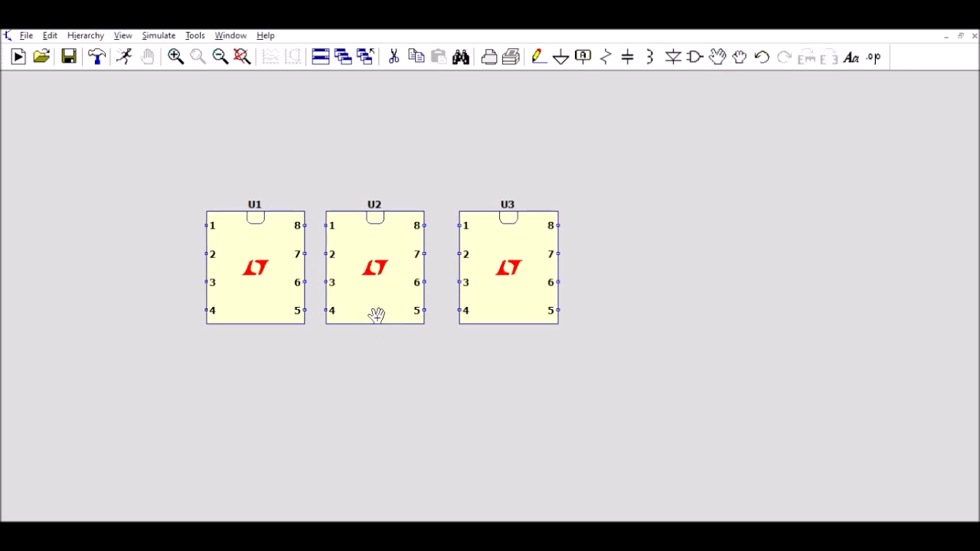
pyautogui.click(379, 299)
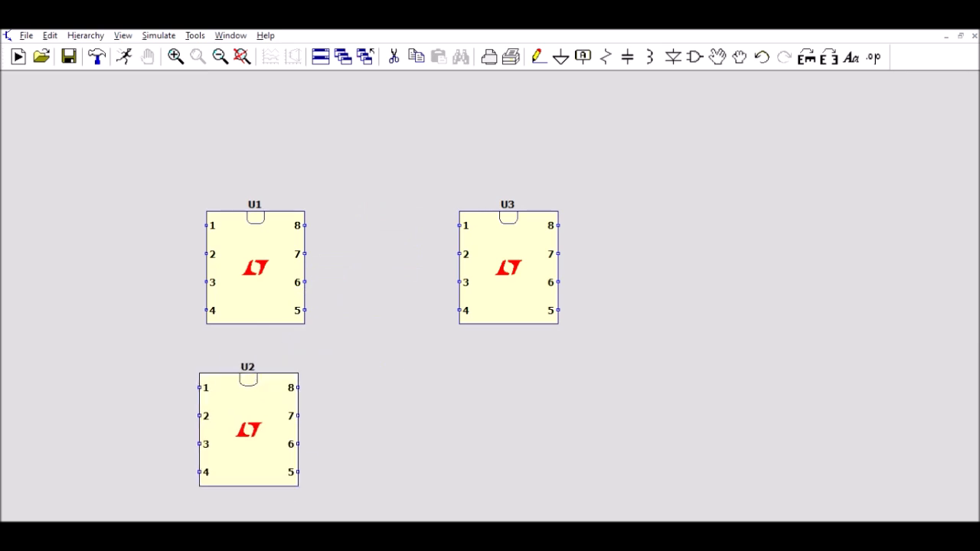
pyautogui.click(257, 481)
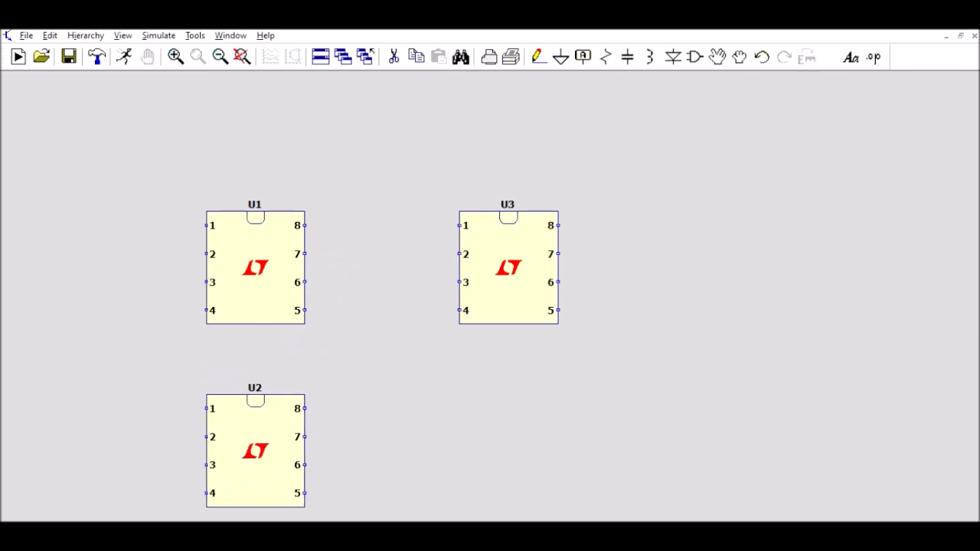
# - Move chip U3 beneath U2 so that all three chips line up in one vertical column
pyautogui.click(528, 301)
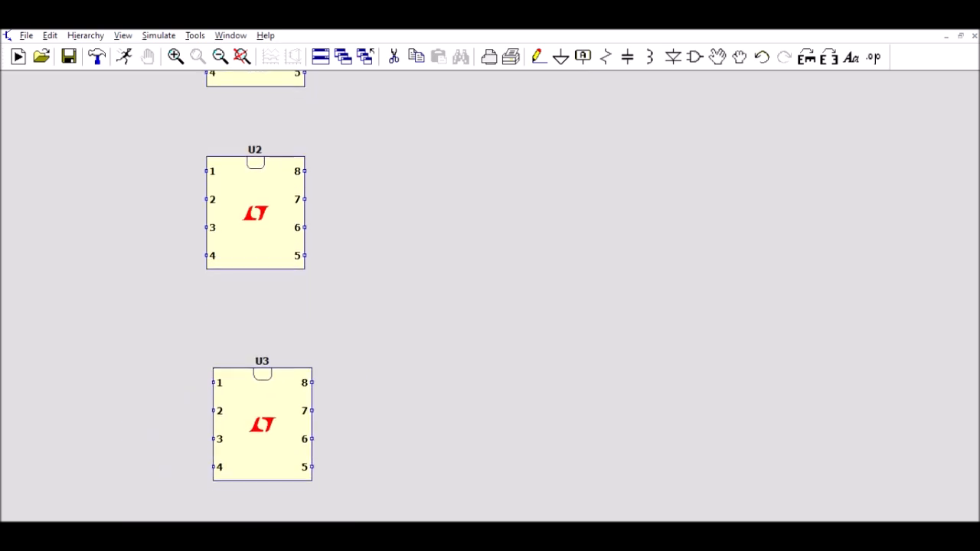
pyautogui.click(264, 444)
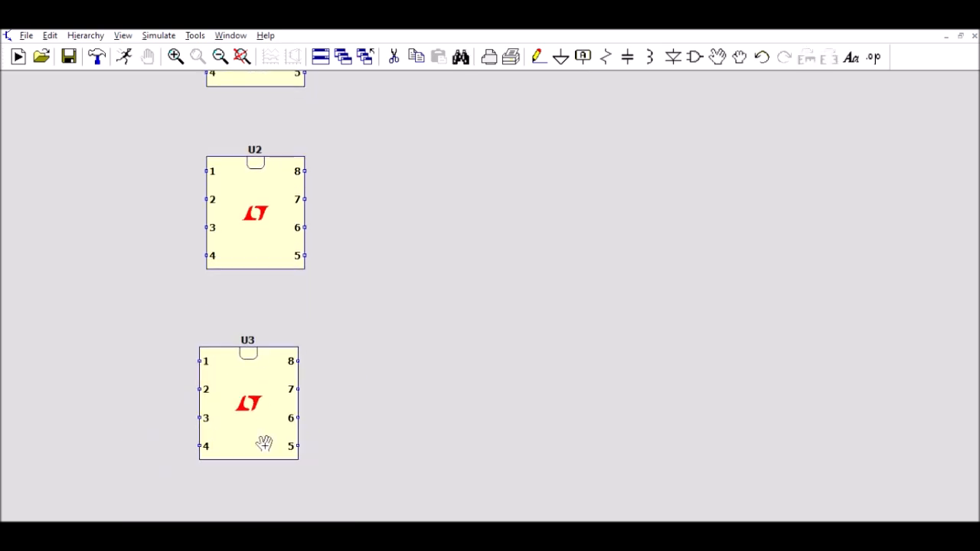
pyautogui.click(264, 444)
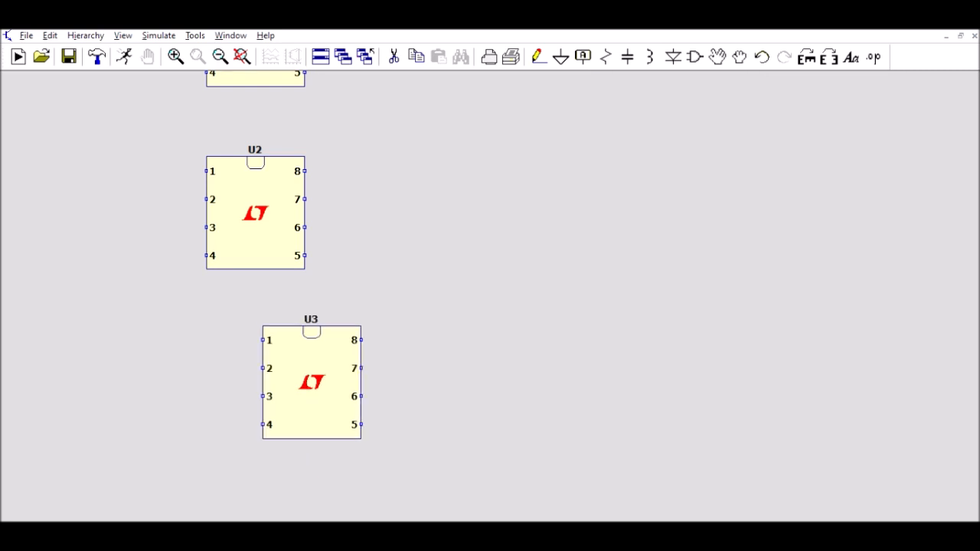
pyautogui.click(271, 448)
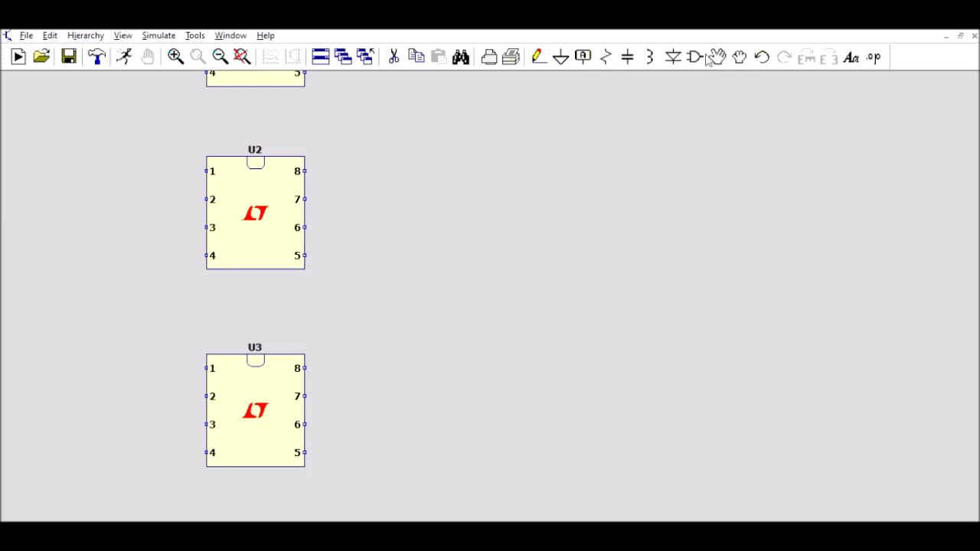
# - Place six LT1057 op amps to the right of the chip column, two beside each chip
pyautogui.moveTo(540, 172); pyautogui.dragTo(486, 401)
pyautogui.press('F3')
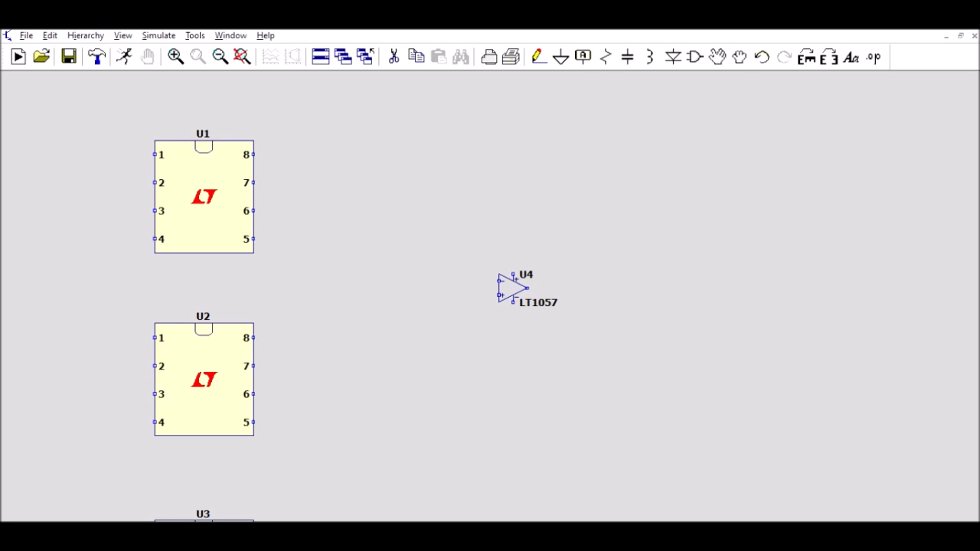
pyautogui.click(633, 162)
pyautogui.click(450, 161)
pyautogui.click(640, 338)
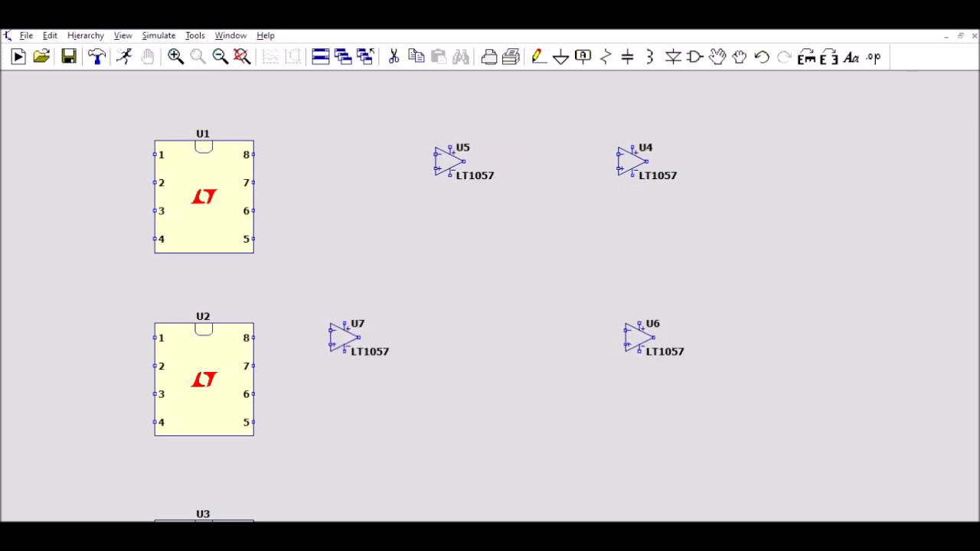
pyautogui.click(449, 338)
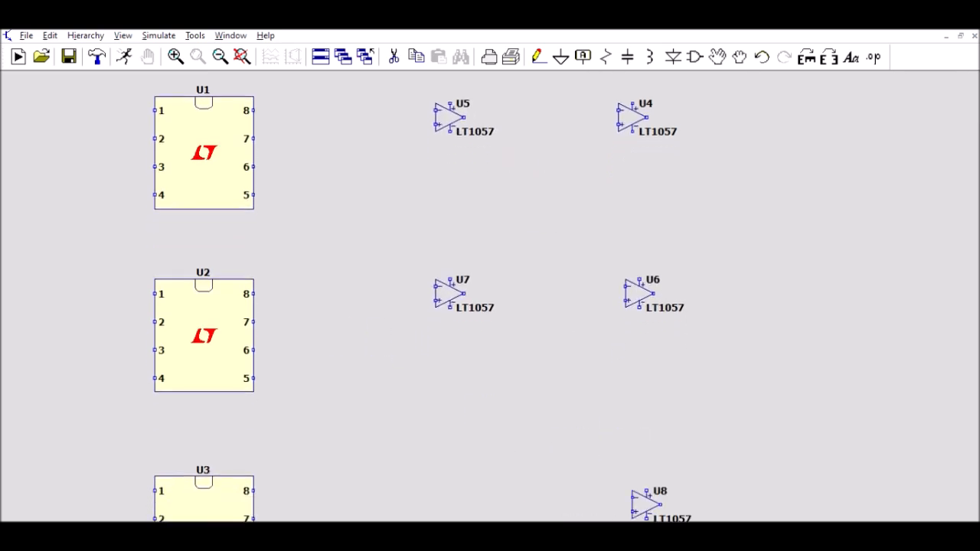
pyautogui.click(632, 418)
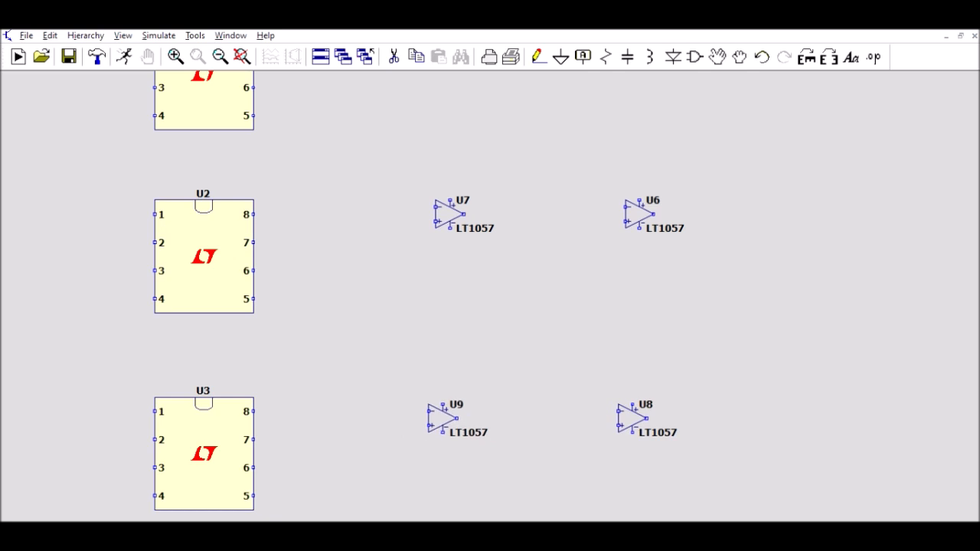
pyautogui.click(450, 418)
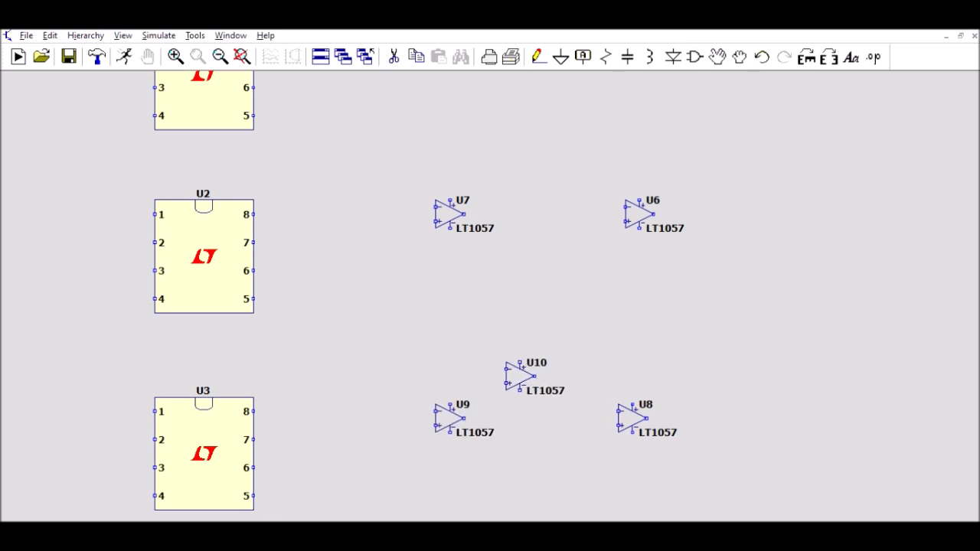
pyautogui.press('Escape')
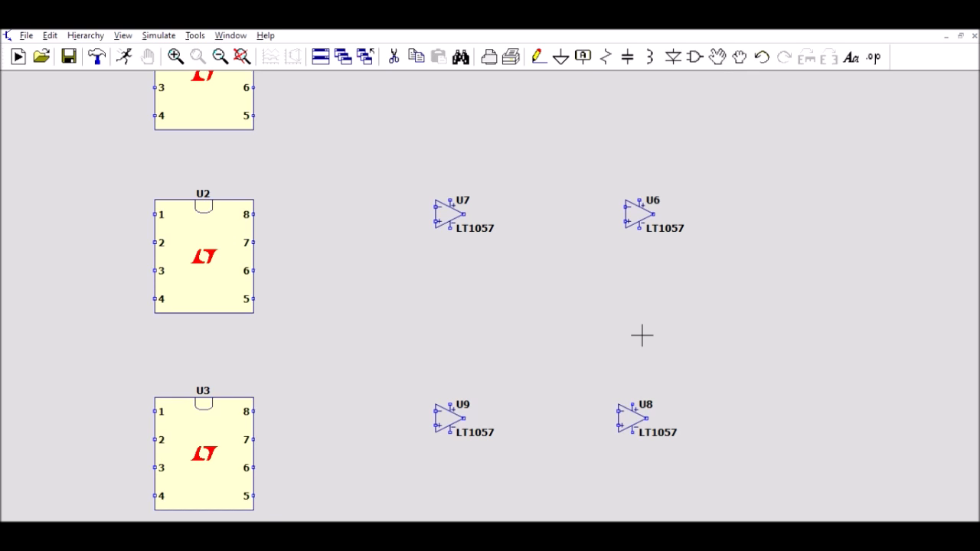
# - Place a ground symbol below and left of the non-inverting input of each of the six op amps
pyautogui.scroll(3, 799, 330)
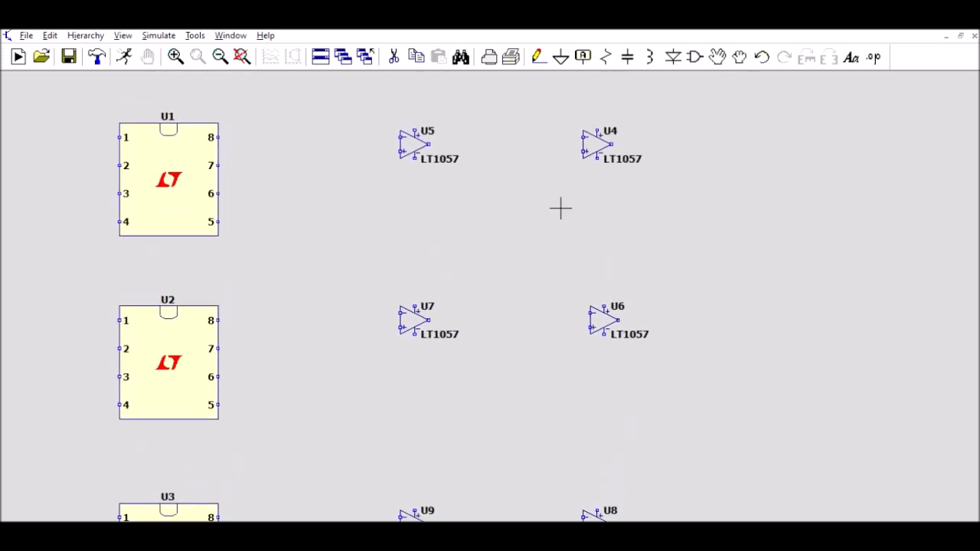
pyautogui.click(560, 57)
pyautogui.click(569, 171)
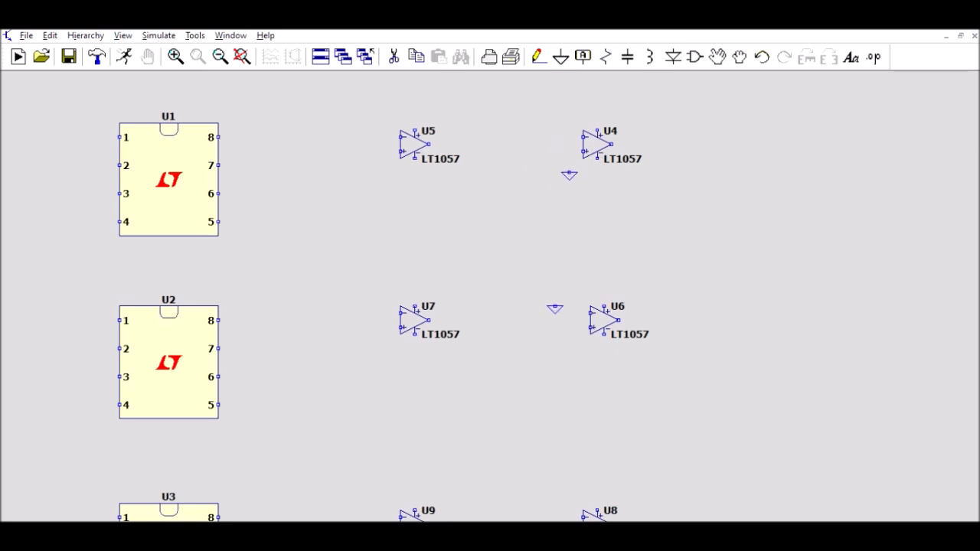
pyautogui.click(372, 171)
pyautogui.click(576, 347)
pyautogui.click(379, 340)
pyautogui.scroll(-1, 509, 460)
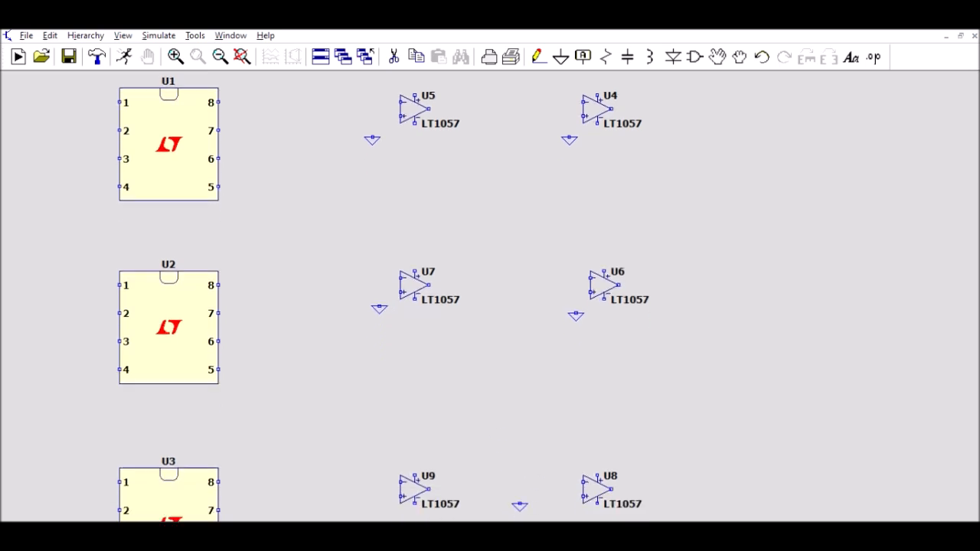
pyautogui.scroll(-1, 571, 498)
pyautogui.click(575, 490)
pyautogui.scroll(-1, 576, 490)
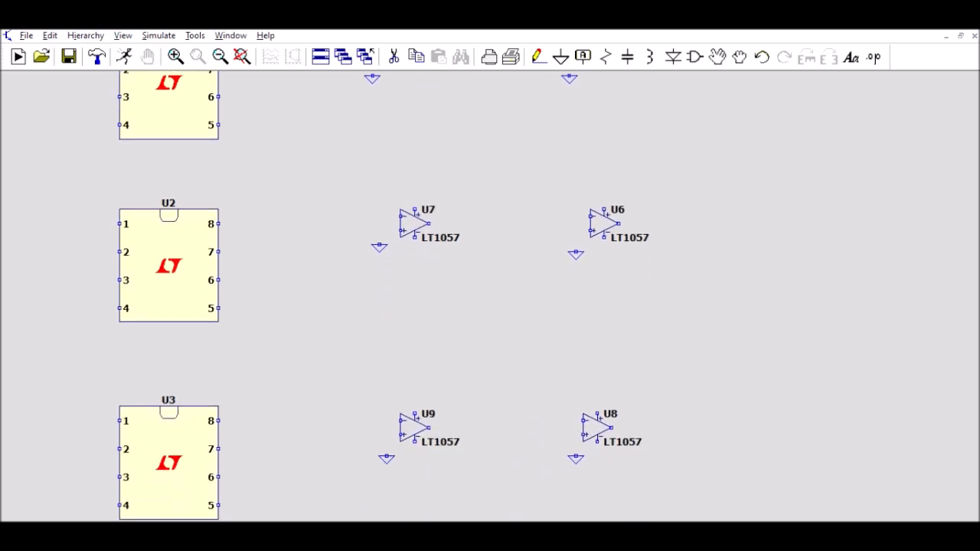
pyautogui.press('Escape')
# - Place ground symbols beside pins 2, 4 and 6 of chips U1 and U2
pyautogui.moveTo(311, 245); pyautogui.dragTo(422, 336)
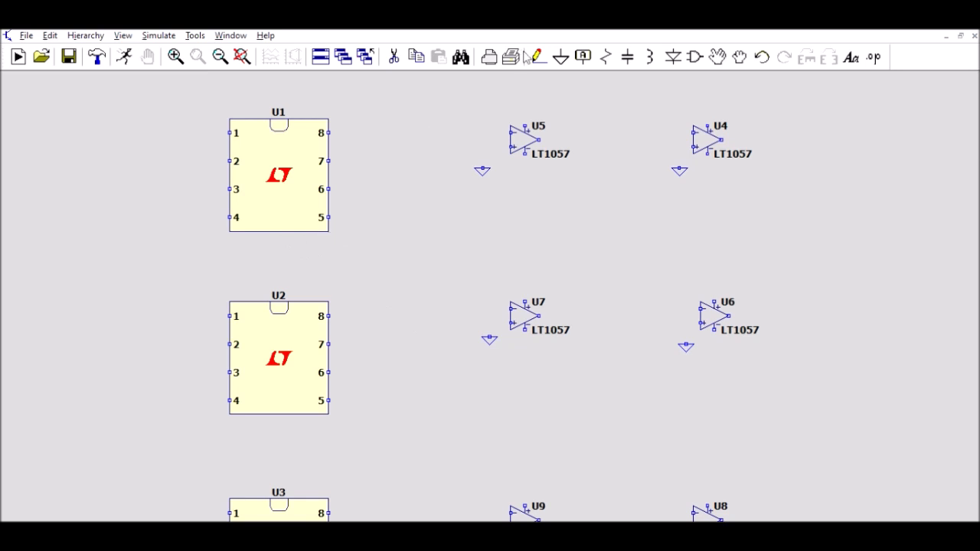
pyautogui.click(561, 56)
pyautogui.click(209, 175)
pyautogui.click(209, 217)
pyautogui.click(342, 196)
pyautogui.click(215, 351)
pyautogui.click(216, 408)
pyautogui.click(341, 380)
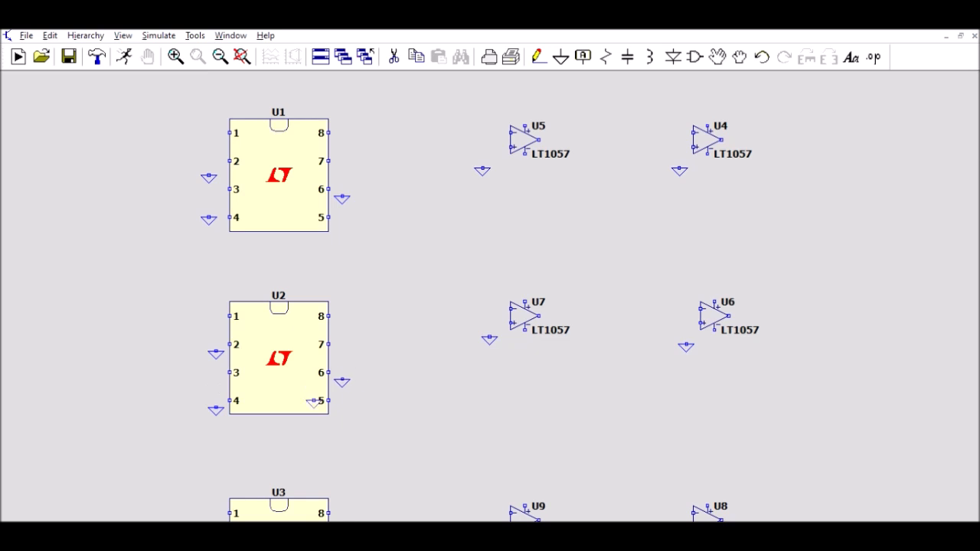
# - Place ground symbols beside pins 2, 4 and 6 of chip U3
pyautogui.scroll(-3, 341, 380)
pyautogui.click(208, 470)
pyautogui.scroll(-1, 208, 469)
pyautogui.click(208, 490)
pyautogui.click(341, 463)
pyautogui.press('Escape')
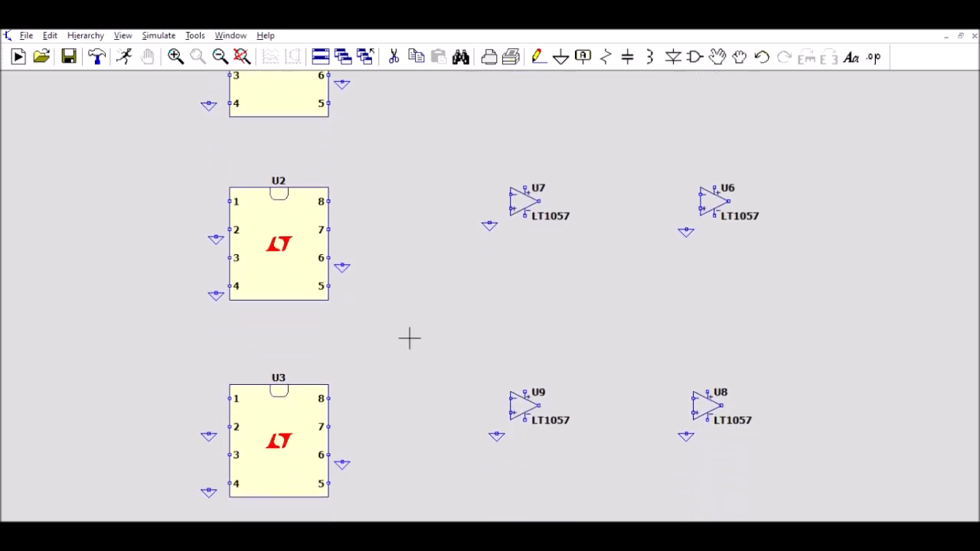
# - Wire the non-inverting inputs of op amps U4, U5, U6 and U7 to their adjacent ground symbols
pyautogui.moveTo(916, 357); pyautogui.dragTo(880, 495)
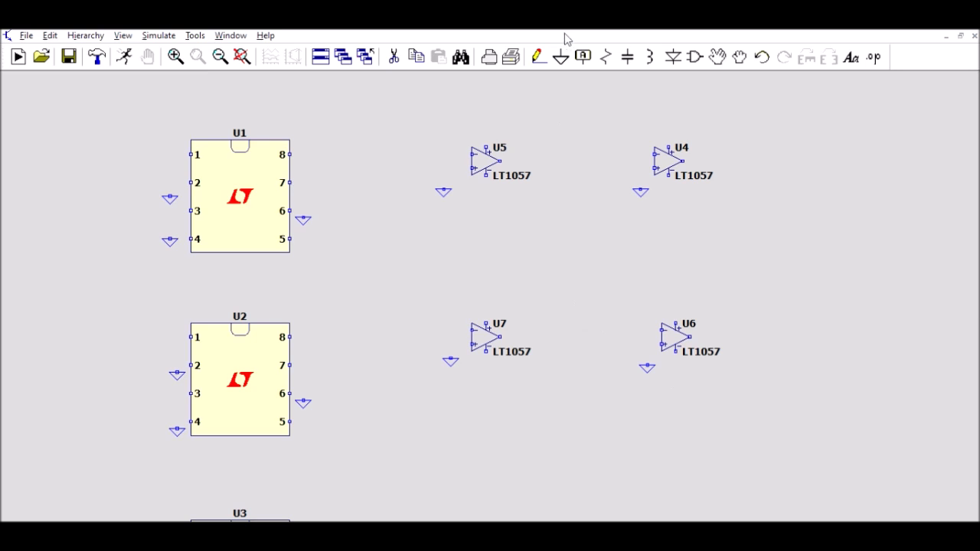
pyautogui.click(538, 56)
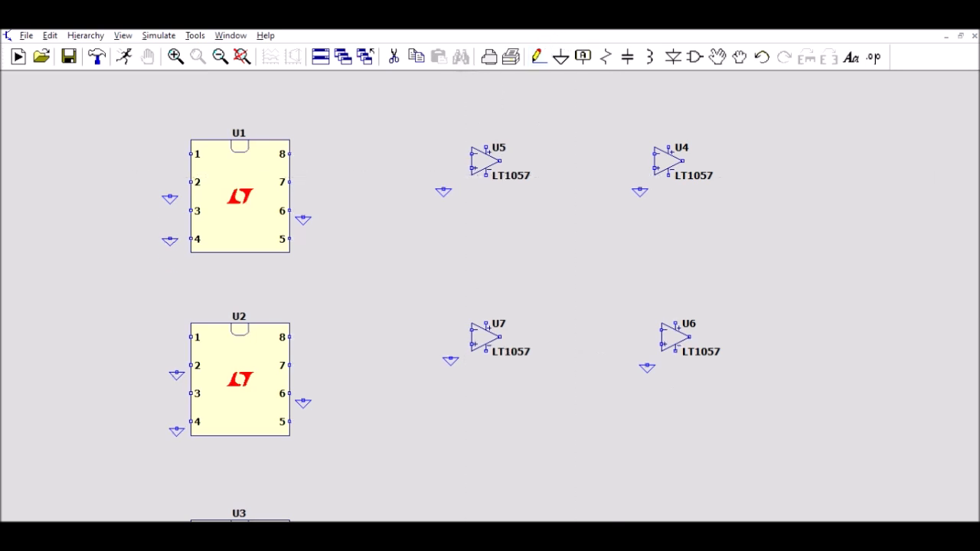
pyautogui.click(640, 188)
pyautogui.click(471, 168)
pyautogui.click(443, 188)
pyautogui.click(660, 344)
pyautogui.click(647, 366)
pyautogui.click(472, 344)
pyautogui.click(450, 359)
# - Wire pins 6, 2 and 4 of chip U1 to their adjacent ground symbols
pyautogui.click(289, 211)
pyautogui.click(304, 219)
pyautogui.click(191, 182)
pyautogui.click(170, 196)
pyautogui.click(191, 239)
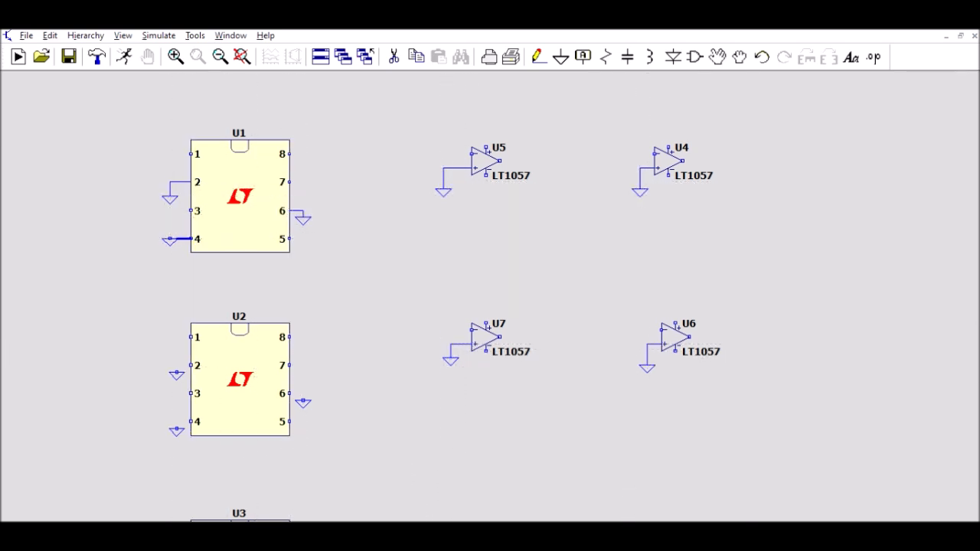
pyautogui.click(170, 239)
# - Wire pins 6, 2 and 4 of chip U2 to their adjacent ground symbols
pyautogui.click(290, 394)
pyautogui.click(303, 400)
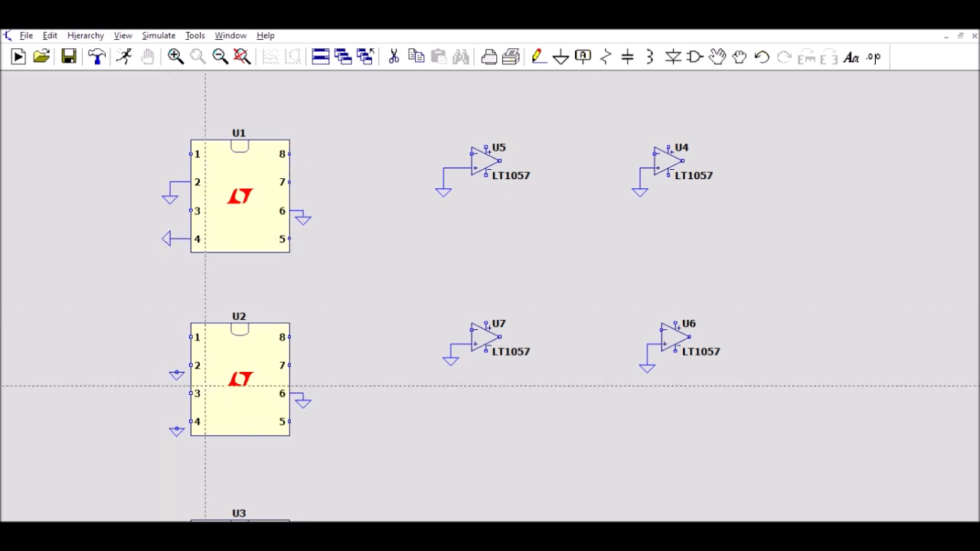
pyautogui.click(191, 365)
pyautogui.click(177, 369)
pyautogui.click(190, 421)
pyautogui.click(177, 423)
pyautogui.press('Escape')
# - Wire the non-inverting inputs of op amps U9 and U8 to their adjacent ground symbols
pyautogui.moveTo(367, 454); pyautogui.dragTo(362, 213)
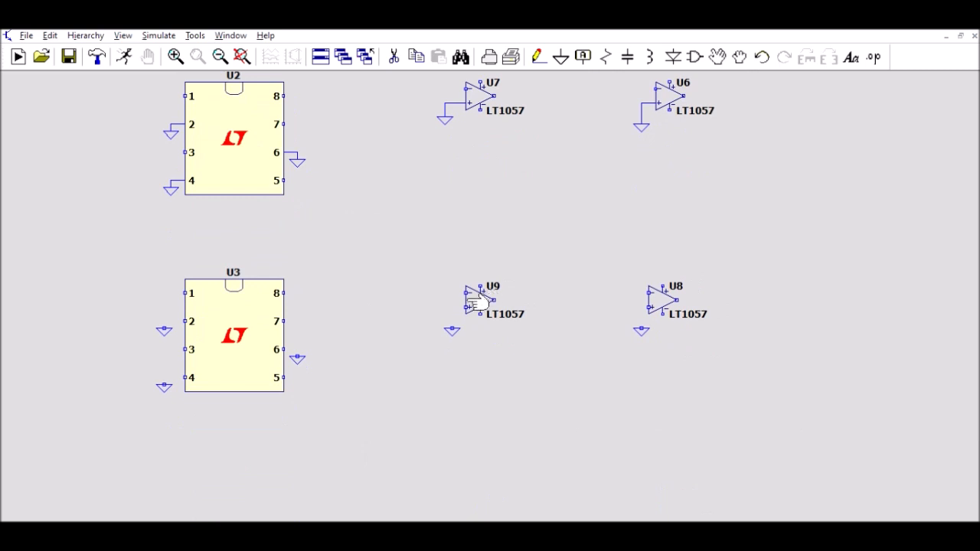
pyautogui.click(538, 57)
pyautogui.click(466, 307)
pyautogui.click(452, 328)
pyautogui.click(649, 307)
pyautogui.click(641, 328)
pyautogui.press('Escape')
# - Wire pins 2 and 4 of chip U3 to the ground symbols beside them
pyautogui.press('F3')
pyautogui.click(185, 321)
pyautogui.click(164, 329)
pyautogui.click(185, 378)
pyautogui.click(164, 383)
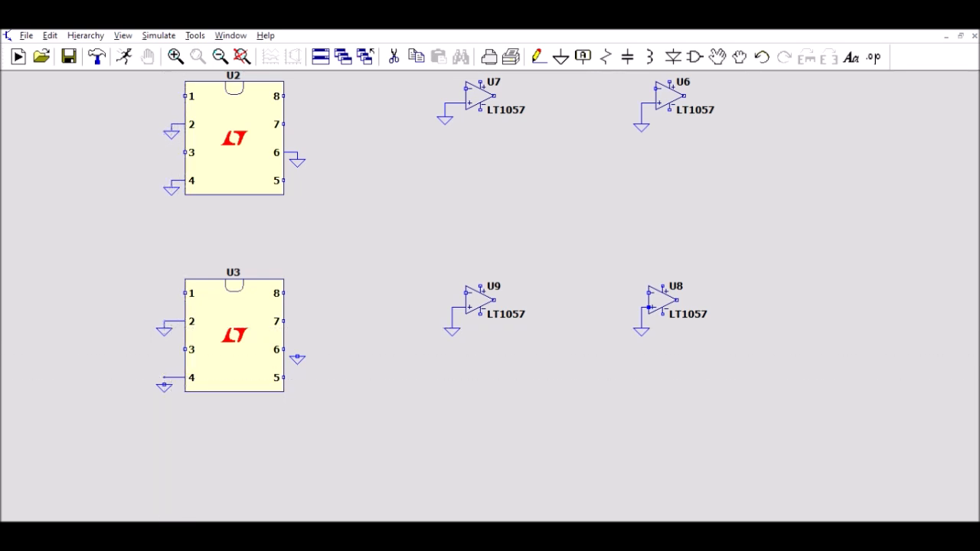
pyautogui.press('Escape')
pyautogui.moveTo(880, 285); pyautogui.dragTo(796, 525)
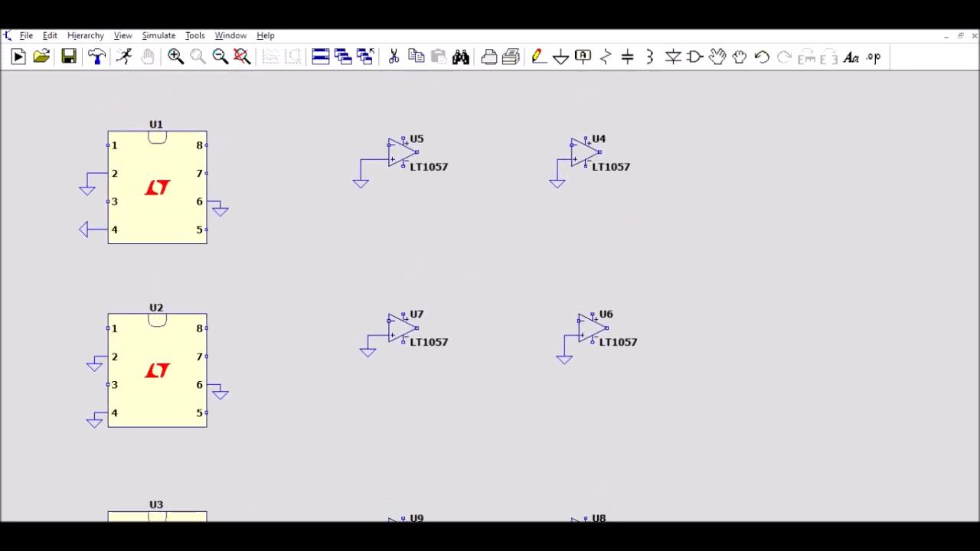
# - Place three capacitors, C1, C2 and C3, one above each of the op amps U5, U7 and U9
pyautogui.moveTo(771, 406); pyautogui.dragTo(794, 473)
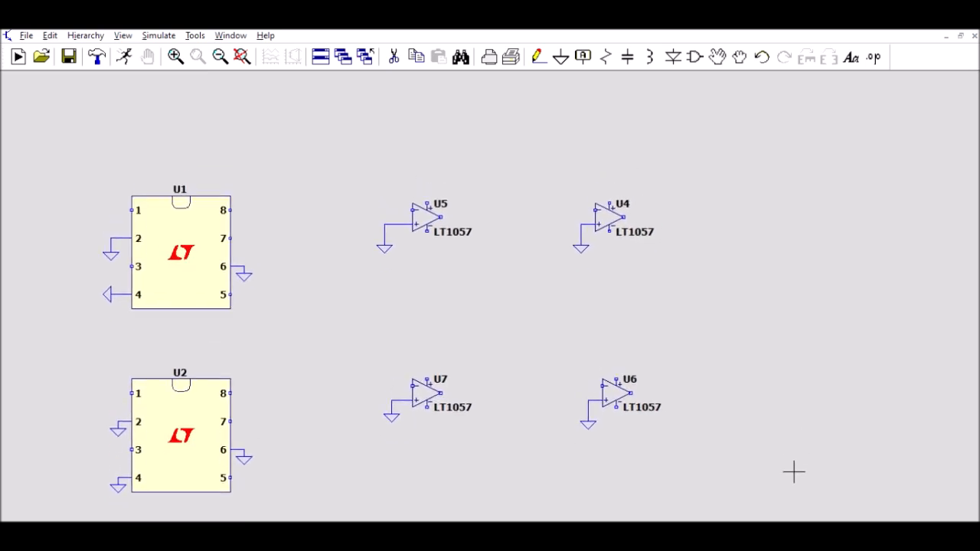
pyautogui.press('c')
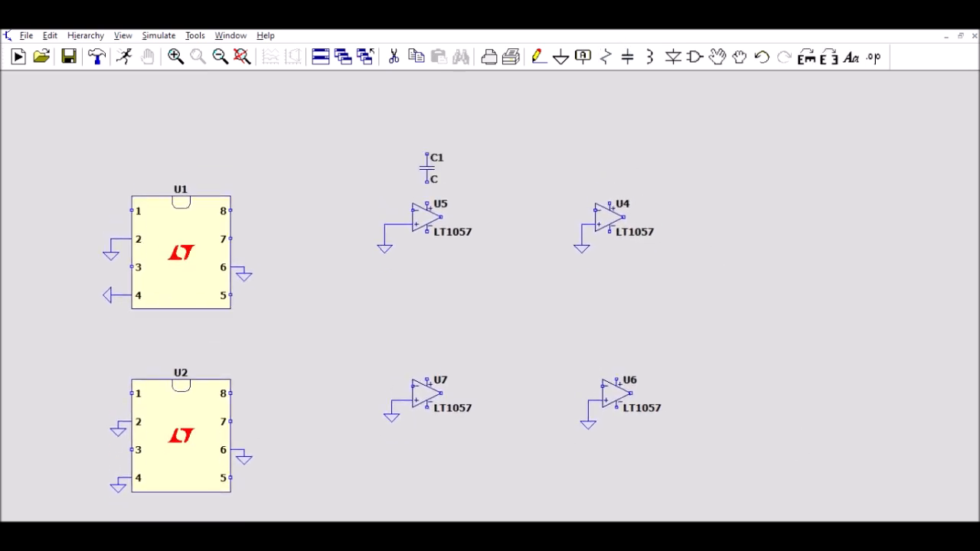
pyautogui.click(414, 141)
pyautogui.click(413, 317)
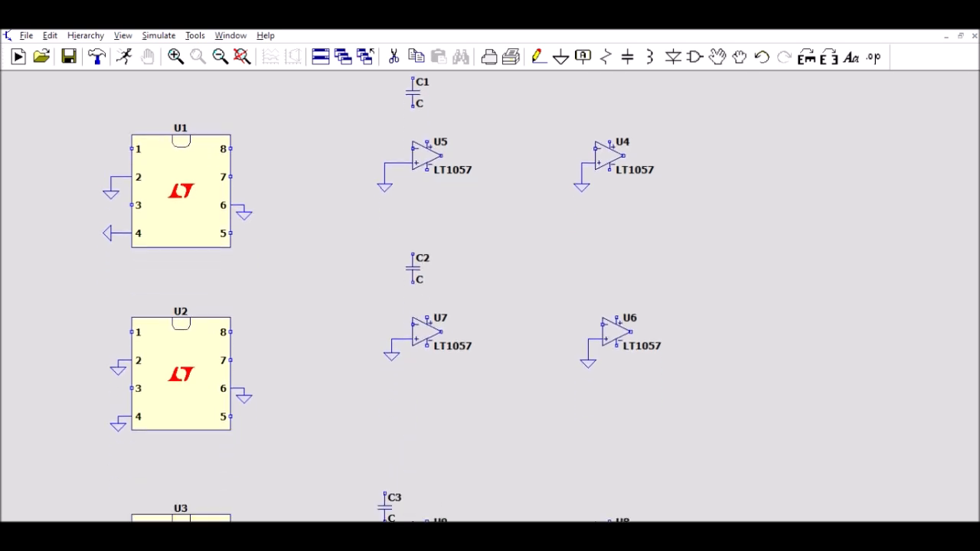
pyautogui.click(414, 432)
pyautogui.press('Escape')
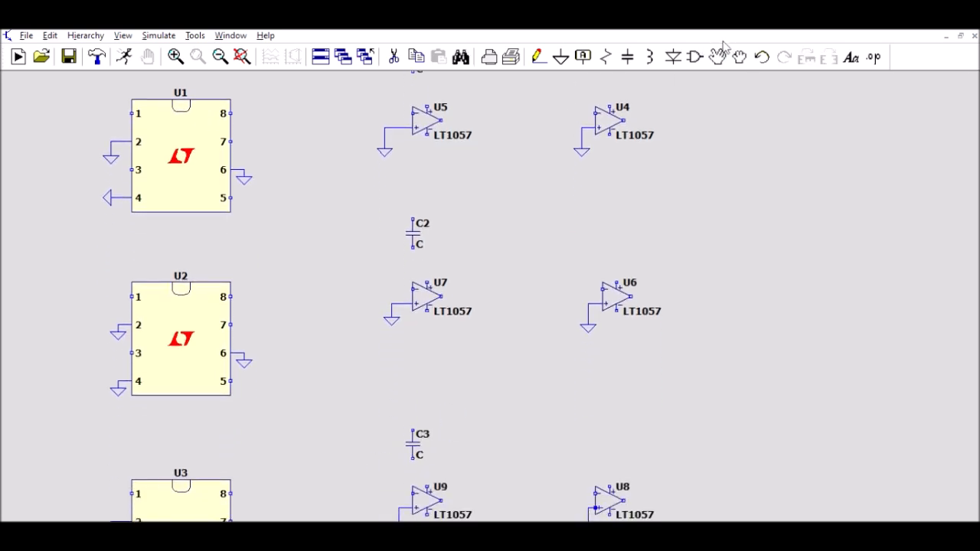
# - Rotate capacitors C3, C2 and C1 to horizontal, keeping each one above its op amp
pyautogui.click(423, 443)
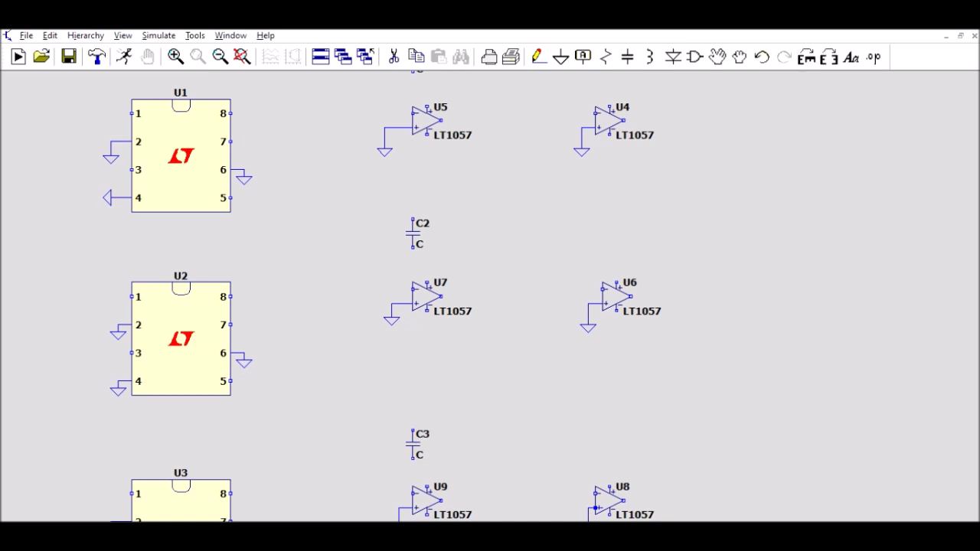
pyautogui.hotkey('ctrl', 'r')
pyautogui.click(426, 443)
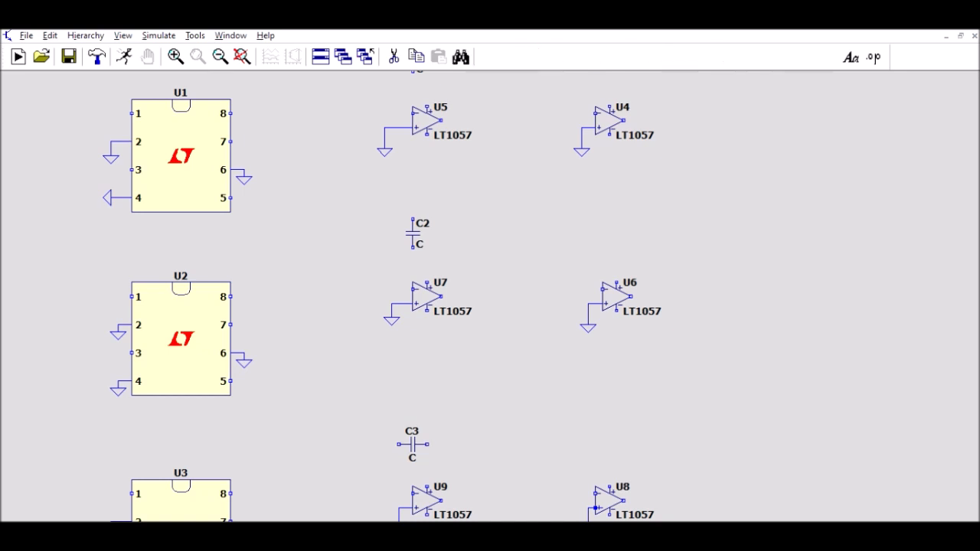
pyautogui.click(420, 234)
pyautogui.hotkey('ctrl', 'r')
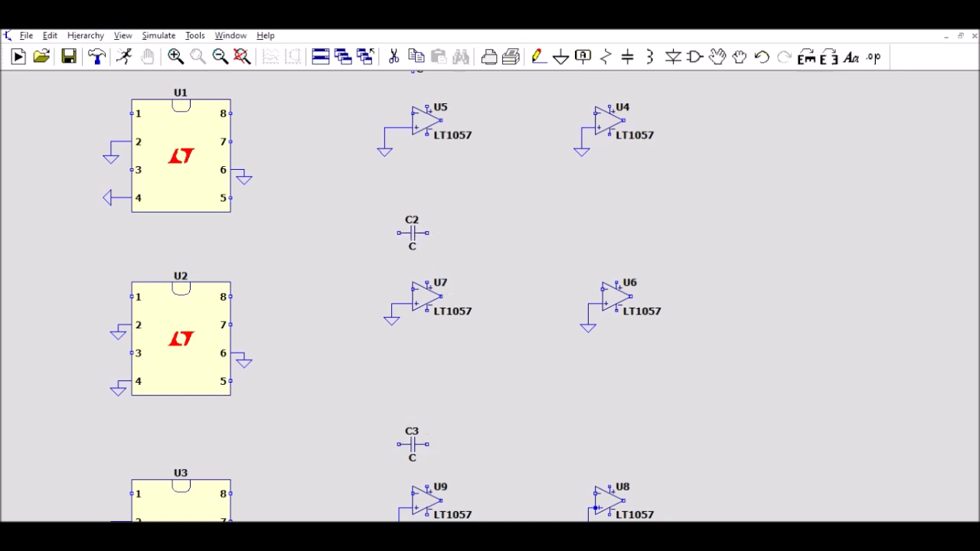
pyautogui.click(415, 233)
pyautogui.moveTo(484, 219); pyautogui.dragTo(520, 426)
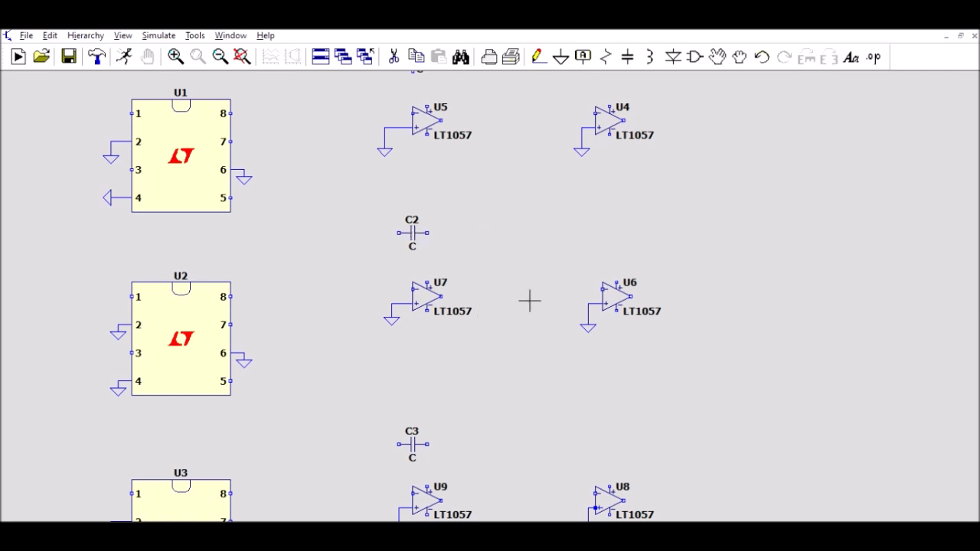
pyautogui.moveTo(529, 301); pyautogui.dragTo(546, 467)
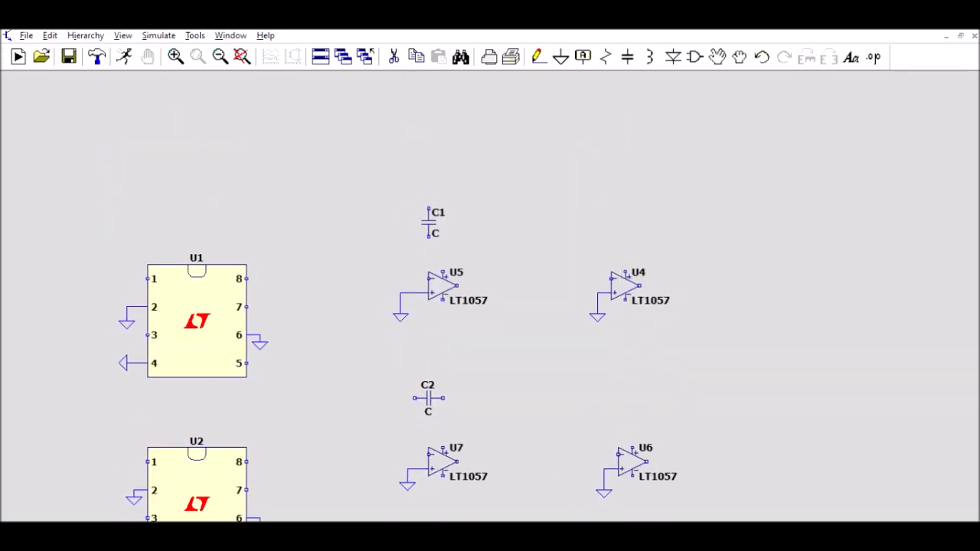
pyautogui.click(433, 223)
pyautogui.hotkey('ctrl', 'r')
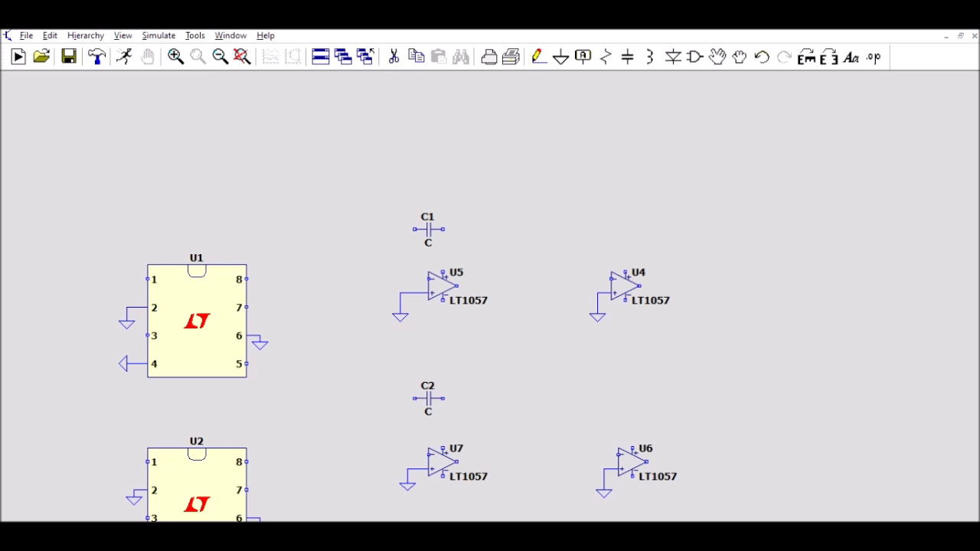
pyautogui.click(432, 225)
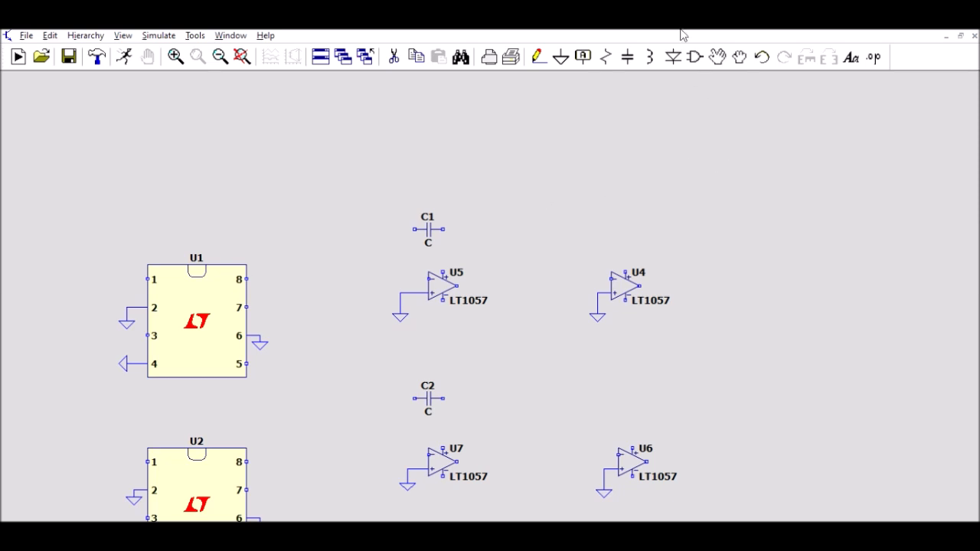
# - Place resistors R1 and R5 above U4 and U6, R2 and R6 at their inputs, and R3 and R4 before U5
pyautogui.click(607, 56)
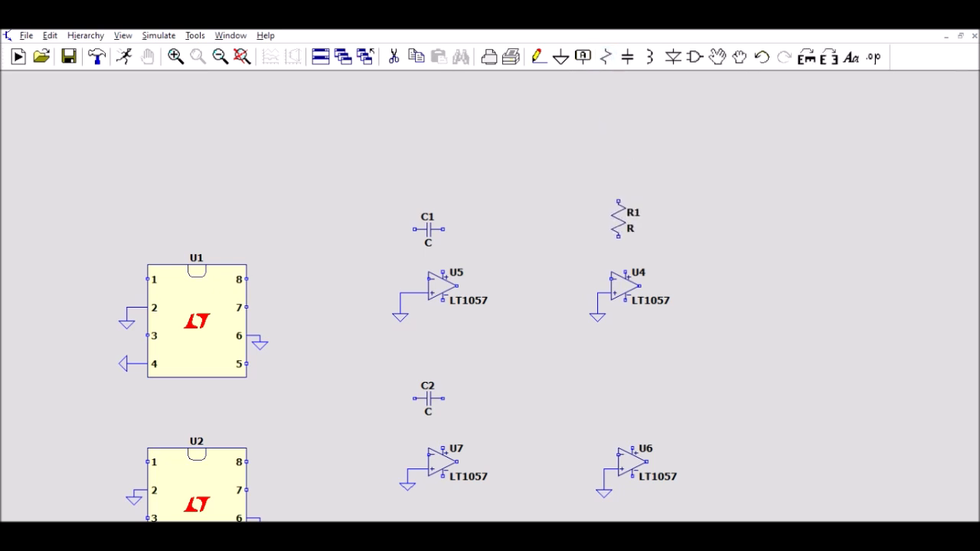
pyautogui.click(618, 219)
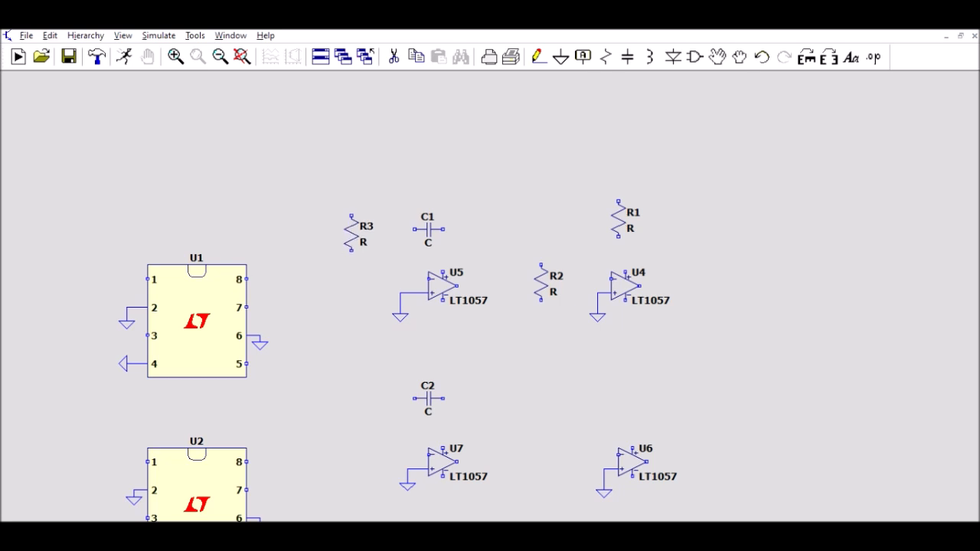
pyautogui.click(351, 234)
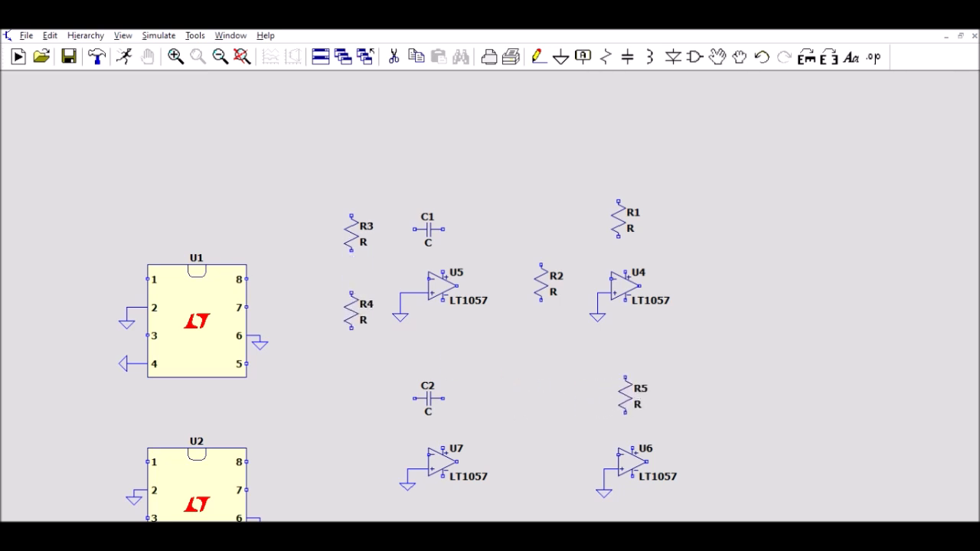
pyautogui.click(634, 379)
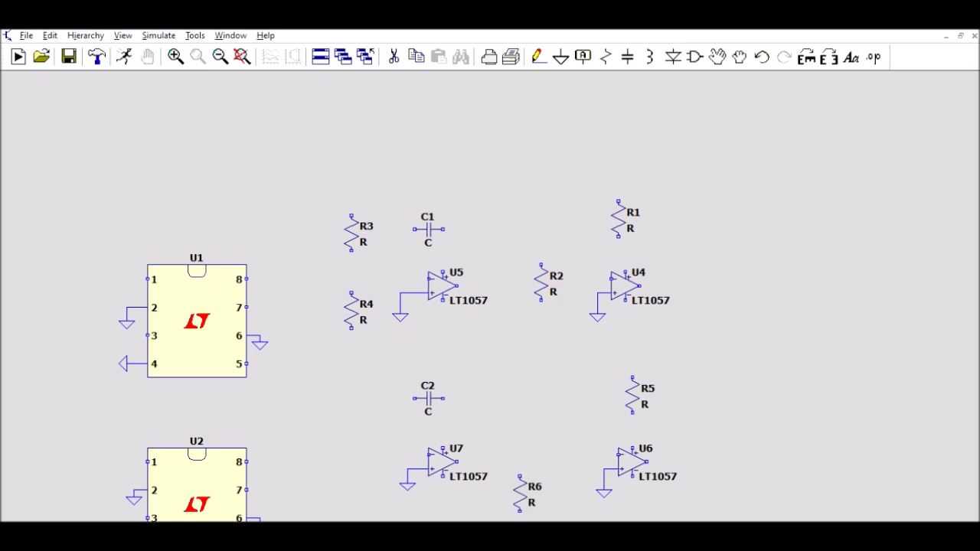
pyautogui.click(542, 457)
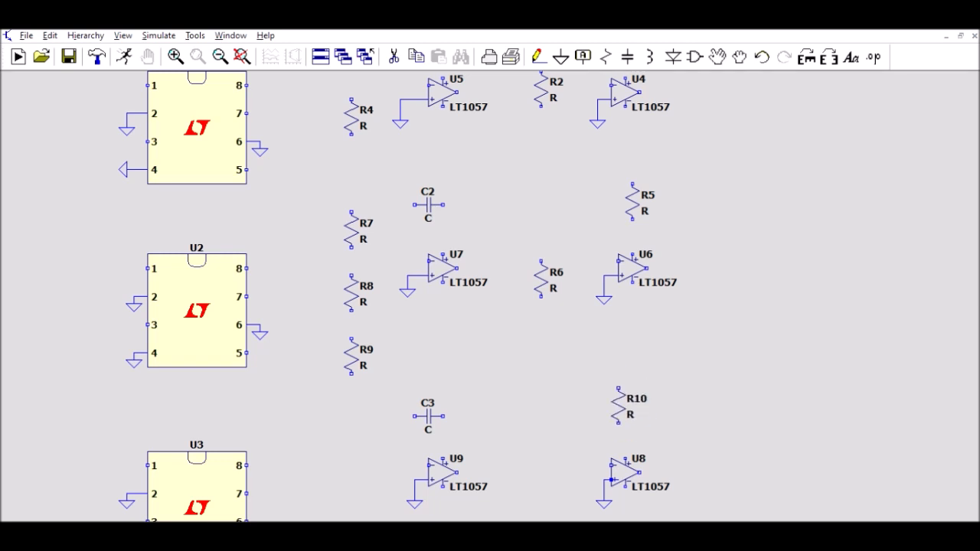
# - Place resistor R10 above U8, R11 between U9 and U8, and R12 and R13 between U3 and U9
pyautogui.click(628, 406)
pyautogui.click(545, 475)
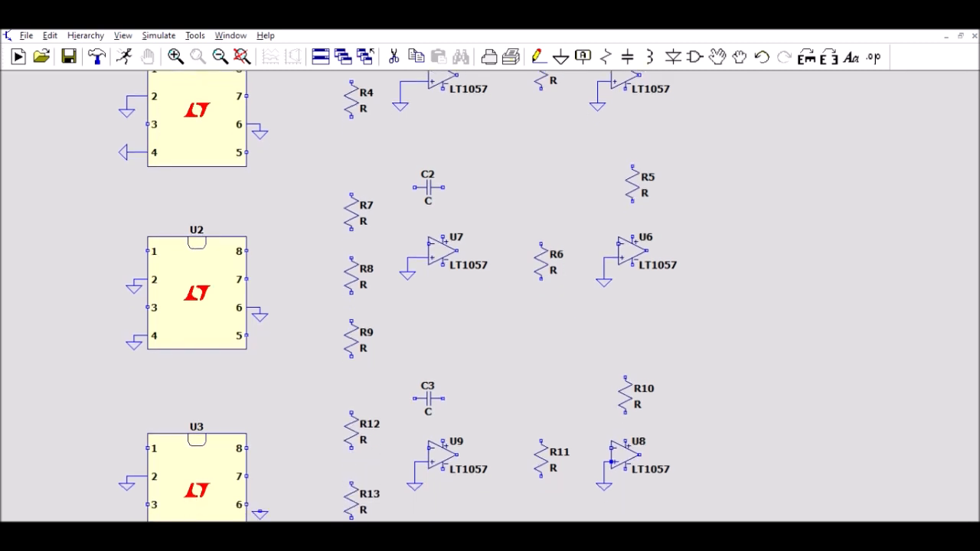
pyautogui.click(352, 482)
pyautogui.rightClick(754, 388)
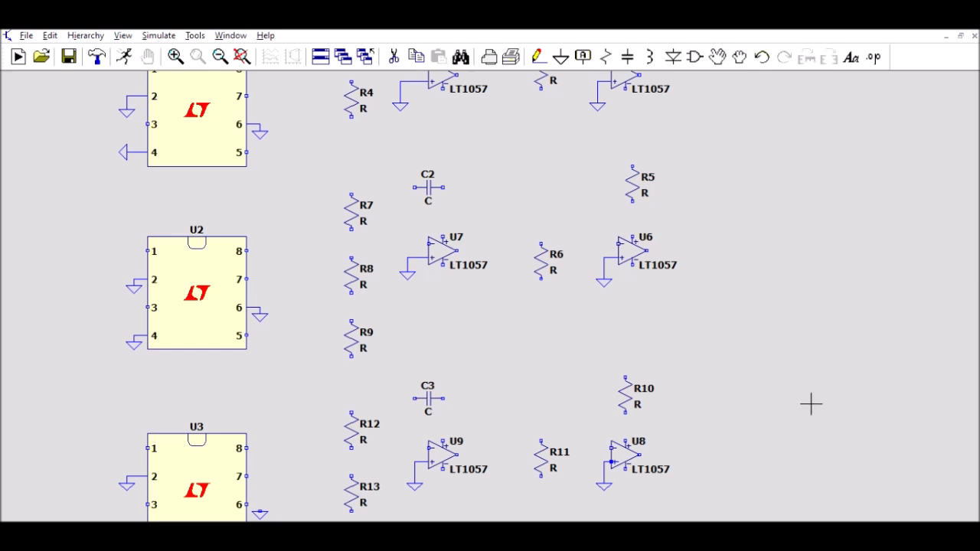
# - Rotate resistor R10 above U8 and resistor R11 before U8 to horizontal
pyautogui.click(716, 57)
pyautogui.click(635, 408)
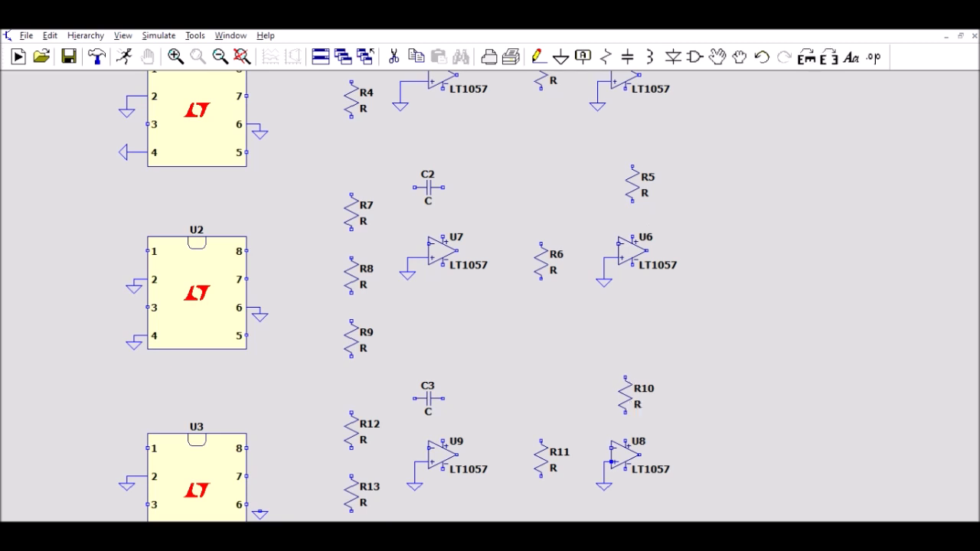
pyautogui.hotkey('ctrl', 'r')
pyautogui.click(630, 405)
pyautogui.click(542, 458)
pyautogui.hotkey('ctrl', 'r')
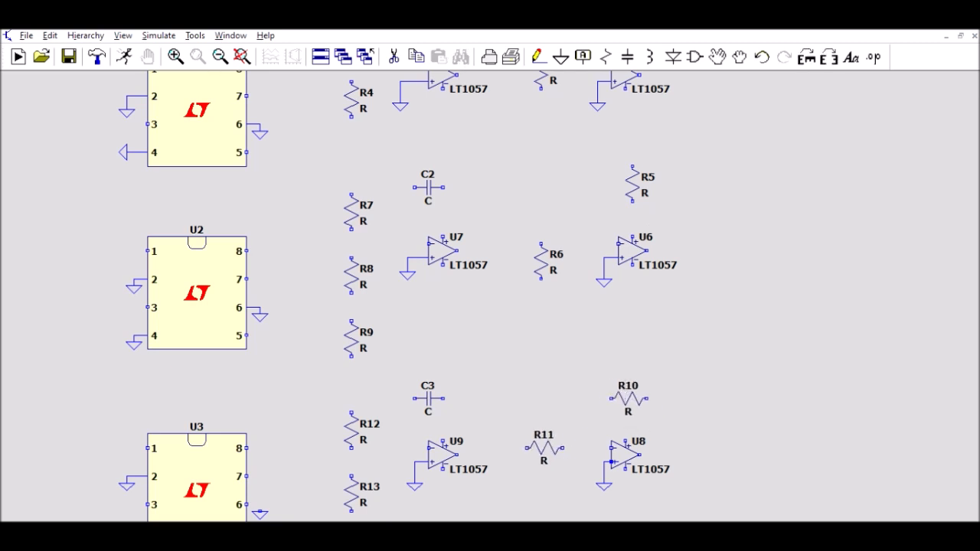
pyautogui.click(545, 445)
# - Rotate resistors R12 and R13 between U3 and U9 to horizontal
pyautogui.click(352, 430)
pyautogui.hotkey('ctrl', 'r')
pyautogui.click(361, 442)
pyautogui.click(353, 494)
pyautogui.hotkey('ctrl', 'r')
pyautogui.scroll(-1, 360, 482)
pyautogui.click(362, 466)
# - Rotate resistor R5 above U6 and resistor R6 before U6 to horizontal
pyautogui.click(647, 142)
pyautogui.hotkey('ctrl', 'r')
pyautogui.click(647, 145)
pyautogui.click(548, 216)
pyautogui.hotkey('ctrl', 'r')
pyautogui.click(551, 203)
# - Rotate resistors R9, R8 and R7 beside U2 to horizontal and stack them with even spacing
pyautogui.click(369, 293)
pyautogui.hotkey('ctrl', 'r')
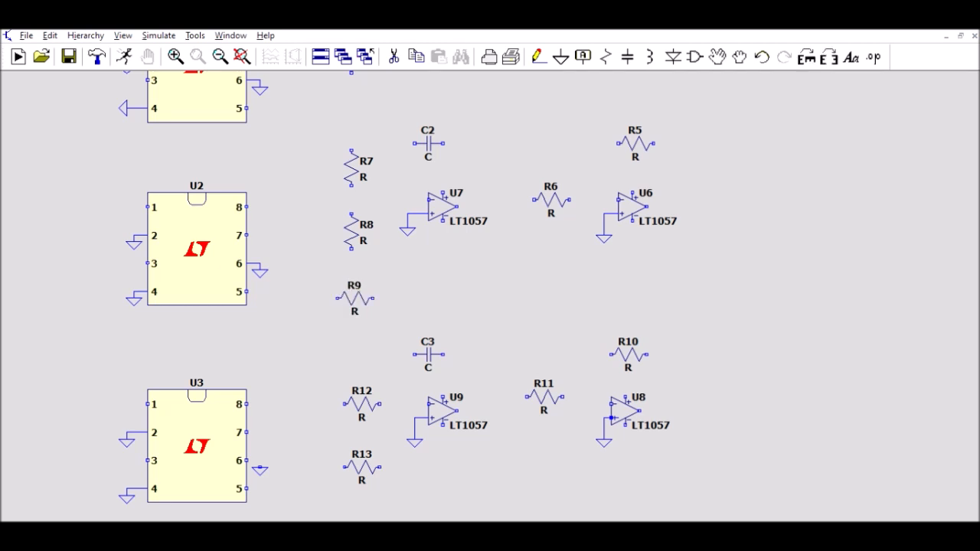
pyautogui.click(354, 297)
pyautogui.click(360, 230)
pyautogui.hotkey('ctrl', 'r')
pyautogui.click(354, 233)
pyautogui.click(360, 168)
pyautogui.hotkey('ctrl', 'r')
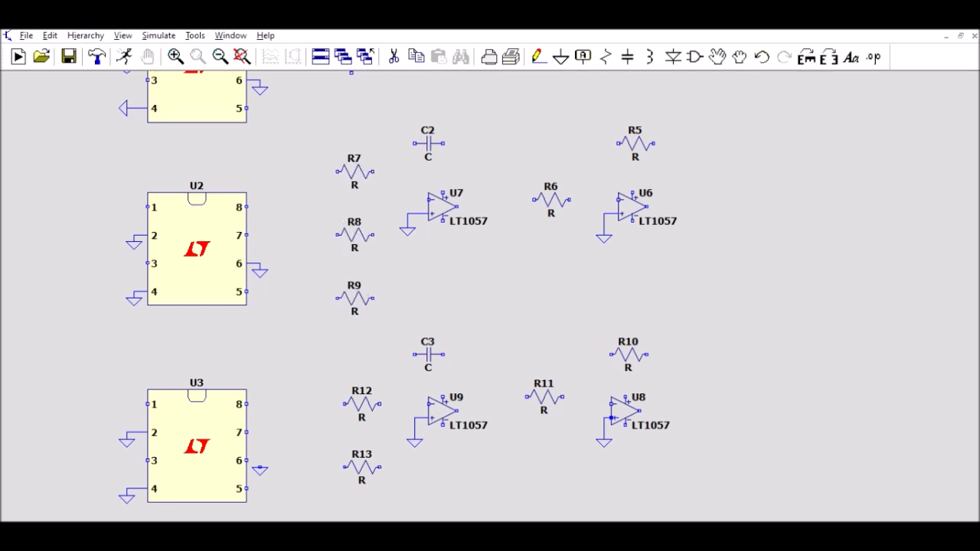
pyautogui.click(355, 178)
pyautogui.press('Escape')
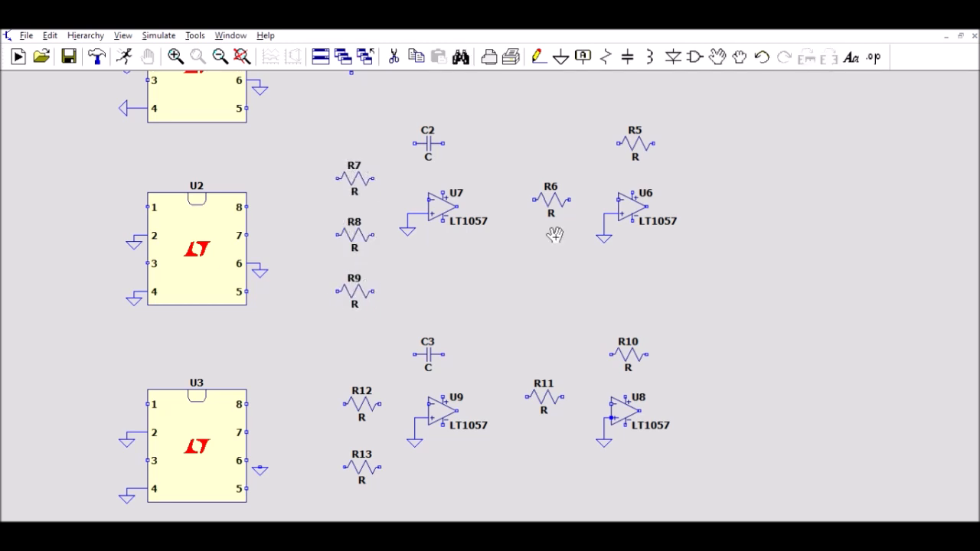
# - Rotate resistor R1 above U4 and resistor R2 before U4 to horizontal
pyautogui.scroll(5, 755, 332)
pyautogui.click(717, 56)
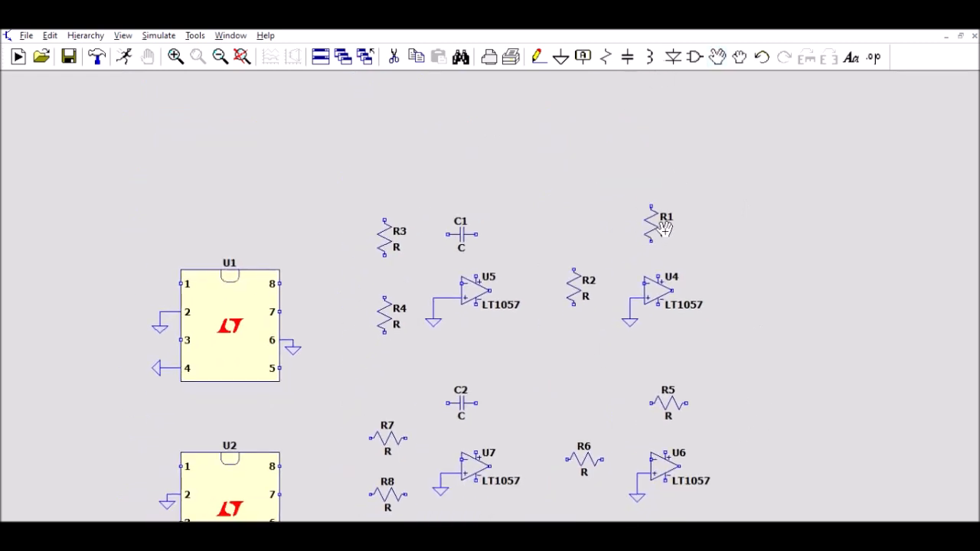
pyautogui.click(657, 224)
pyautogui.hotkey('ctrl', 'r')
pyautogui.click(654, 233)
pyautogui.click(581, 287)
pyautogui.hotkey('ctrl', 'r')
pyautogui.click(578, 283)
# - Rotate resistors R3 and R4 to horizontal, with R3 level with C1 and R4 level with U5's inverting input
pyautogui.click(387, 236)
pyautogui.hotkey('ctrl', 'r')
pyautogui.click(388, 233)
pyautogui.click(391, 314)
pyautogui.hotkey('ctrl', 'r')
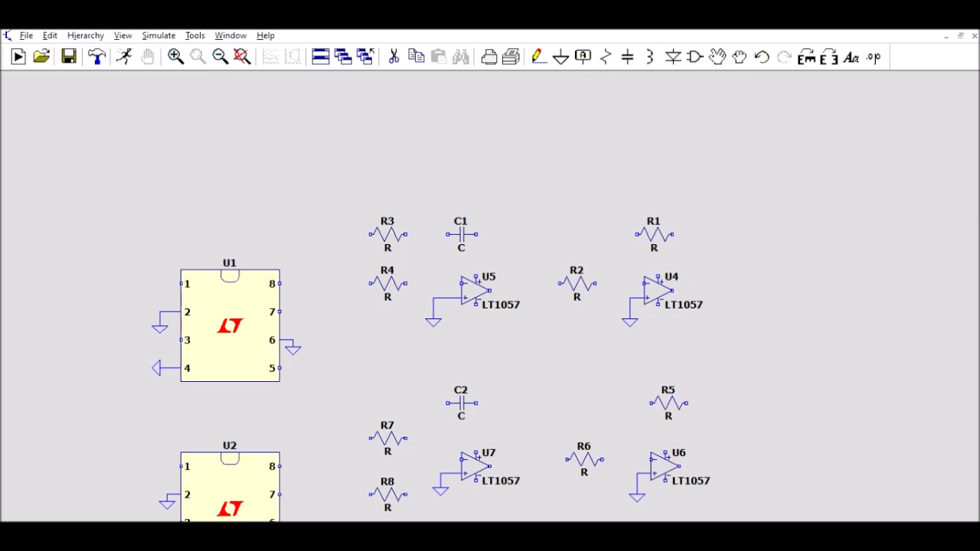
pyautogui.click(388, 283)
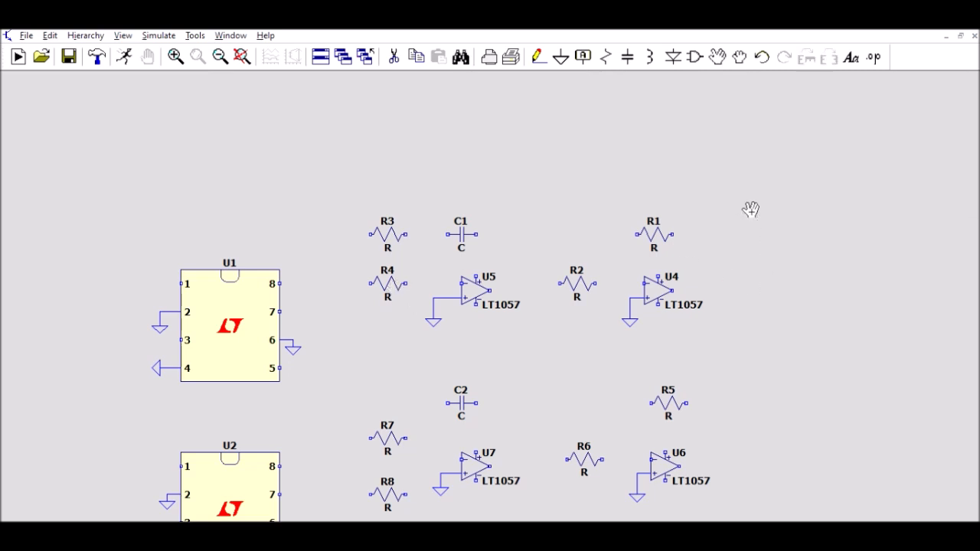
# - Wire R1 as feedback between U4's output and inverting input, and connect R2 to that inverting input
pyautogui.moveTo(813, 251); pyautogui.dragTo(776, 76)
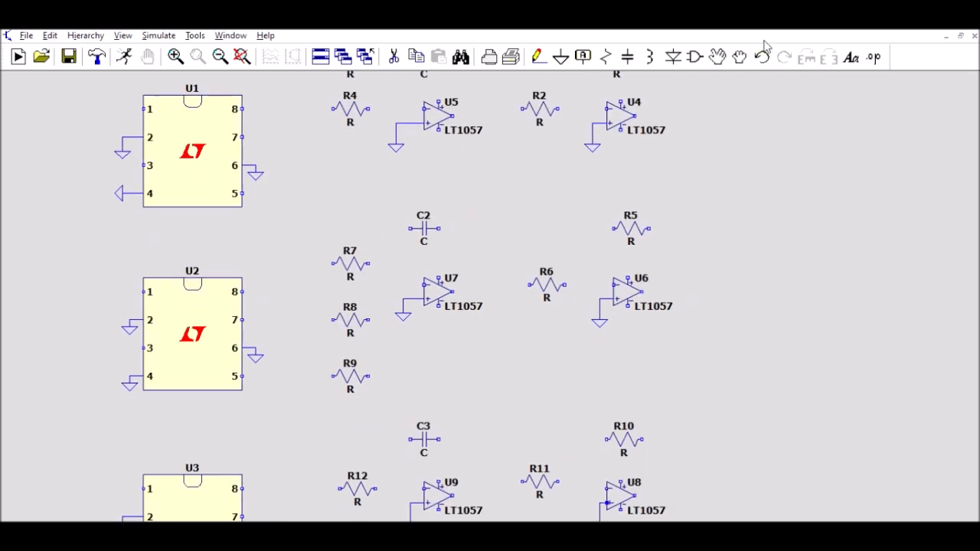
pyautogui.moveTo(815, 299); pyautogui.dragTo(799, 389)
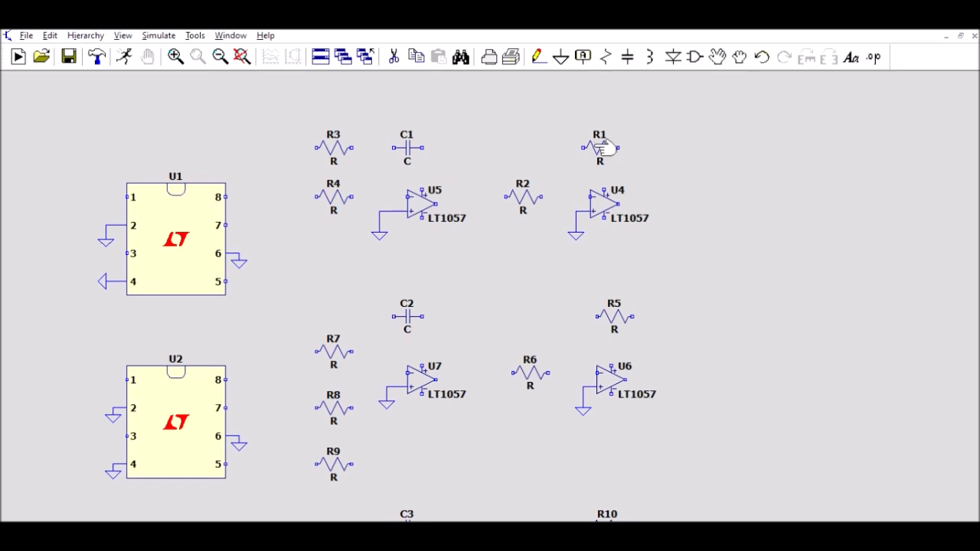
pyautogui.click(538, 57)
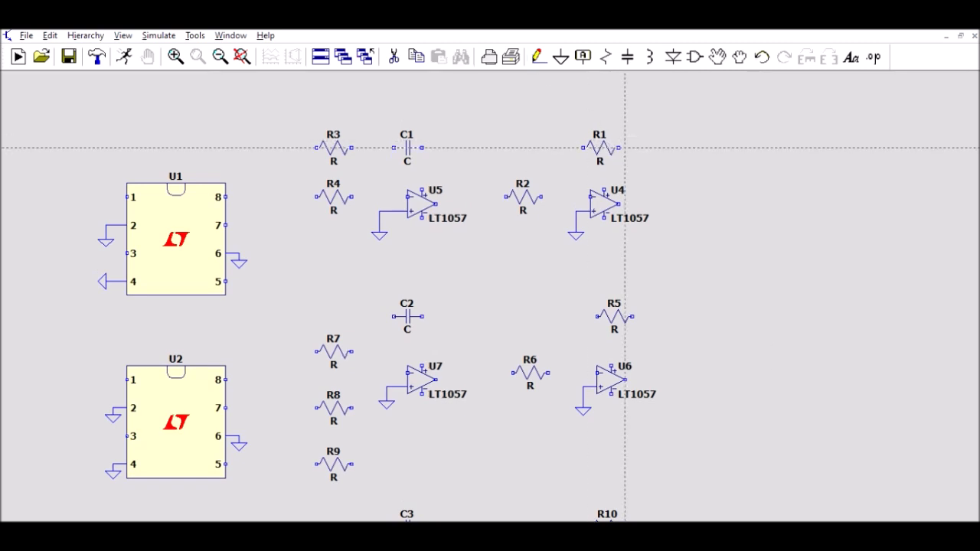
pyautogui.click(624, 147)
pyautogui.click(668, 204)
pyautogui.click(619, 204)
pyautogui.click(582, 147)
pyautogui.click(555, 147)
pyautogui.click(590, 197)
pyautogui.click(542, 197)
# - Wire the output of op amp U5 to the free end of resistor R2
pyautogui.click(436, 203)
pyautogui.click(483, 197)
pyautogui.click(506, 197)
# - Wire capacitor C1 as feedback between the output and inverting input of op amp U5
pyautogui.click(424, 147)
pyautogui.click(457, 147)
pyautogui.click(457, 204)
pyautogui.click(392, 147)
pyautogui.click(379, 147)
pyautogui.click(405, 197)
# - Wire resistors R3 and R4 to the inverting-input node of op amp U5
pyautogui.click(353, 147)
pyautogui.click(379, 147)
pyautogui.click(353, 196)
pyautogui.click(379, 196)
# - Wire resistor R5 as feedback between the output and inverting input of op amp U6
pyautogui.moveTo(819, 226); pyautogui.dragTo(801, 69)
pyautogui.click(612, 159)
pyautogui.click(662, 222)
pyautogui.click(606, 222)
pyautogui.click(576, 159)
pyautogui.click(542, 158)
pyautogui.click(543, 215)
# - Wire resistor R6 to the inverting-input node of op amp U6
pyautogui.click(529, 216)
pyautogui.press('Escape')
pyautogui.click(535, 215)
pyautogui.click(537, 56)
pyautogui.click(528, 215)
pyautogui.click(543, 215)
# - Wire capacitor C2 as feedback between the output and inverting input of op amp U7
pyautogui.click(404, 159)
pyautogui.click(460, 160)
pyautogui.click(417, 222)
pyautogui.click(374, 159)
pyautogui.click(353, 159)
pyautogui.click(390, 215)
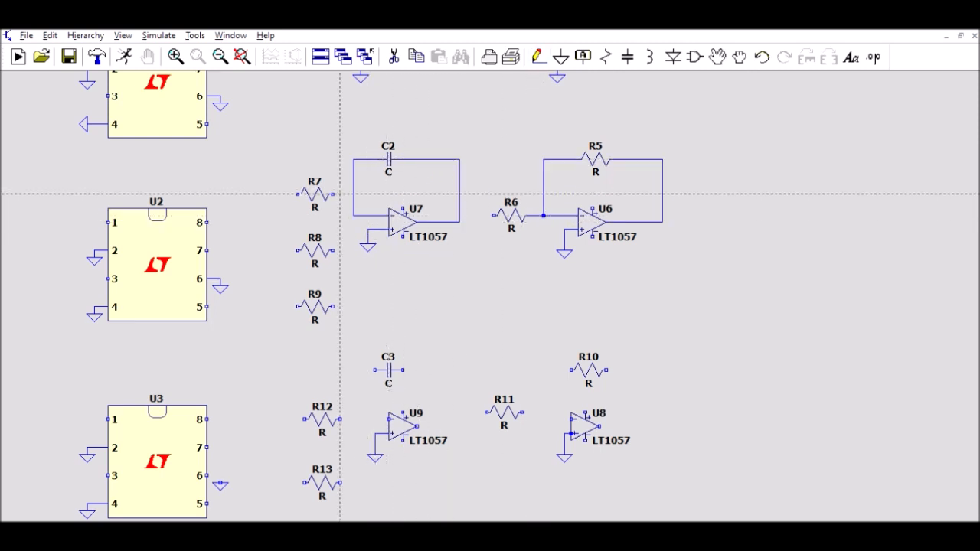
# - Join resistors R7, R8 and R9 to U7's inverting-input node, and wire U7's output to R6
pyautogui.click(333, 195)
pyautogui.click(353, 195)
pyautogui.click(333, 251)
pyautogui.click(353, 215)
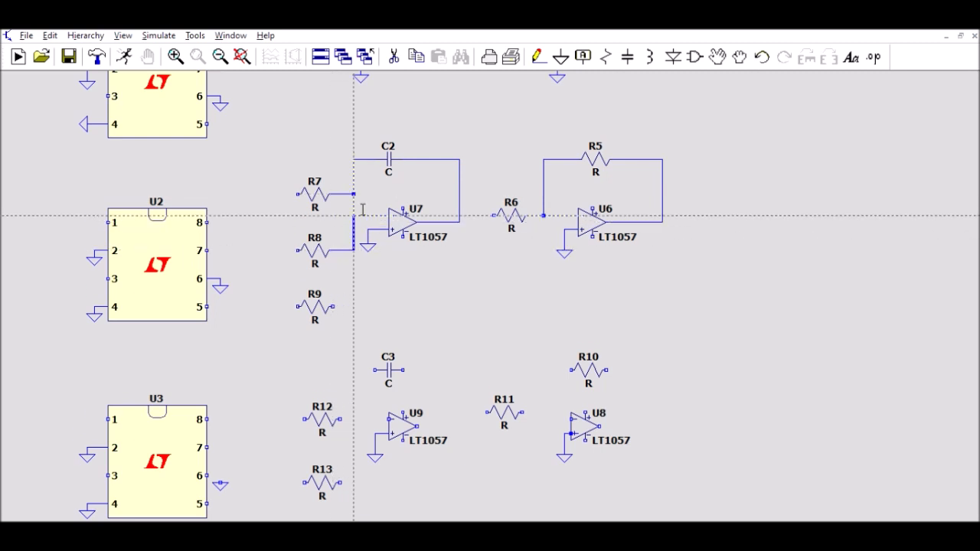
pyautogui.click(333, 307)
pyautogui.click(353, 251)
pyautogui.click(460, 216)
pyautogui.click(493, 216)
# - Wire R10 as feedback between U8's output and inverting input, and connect R11 to that inverting input
pyautogui.click(662, 370)
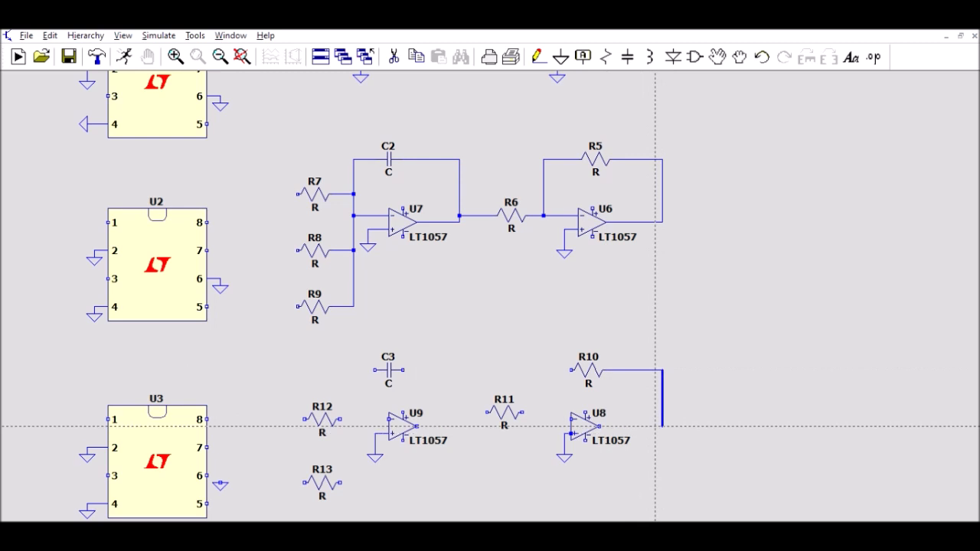
pyautogui.click(602, 425)
pyautogui.click(571, 370)
pyautogui.click(543, 419)
pyautogui.click(571, 419)
pyautogui.click(522, 413)
pyautogui.click(544, 412)
# - Wire capacitor C3 as feedback between the output and inverting input of op amp U9
pyautogui.click(403, 370)
pyautogui.click(460, 426)
pyautogui.click(374, 370)
pyautogui.click(368, 419)
pyautogui.click(389, 420)
# - Join resistors R12 and R13 to U9's inverting-input node, and wire U9's output to R11
pyautogui.click(341, 420)
pyautogui.click(368, 419)
pyautogui.click(340, 483)
pyautogui.click(368, 419)
pyautogui.click(487, 412)
pyautogui.click(460, 413)
# - Delete the stepped wire between U5's output node and resistor R2
pyautogui.moveTo(786, 264); pyautogui.dragTo(794, 410)
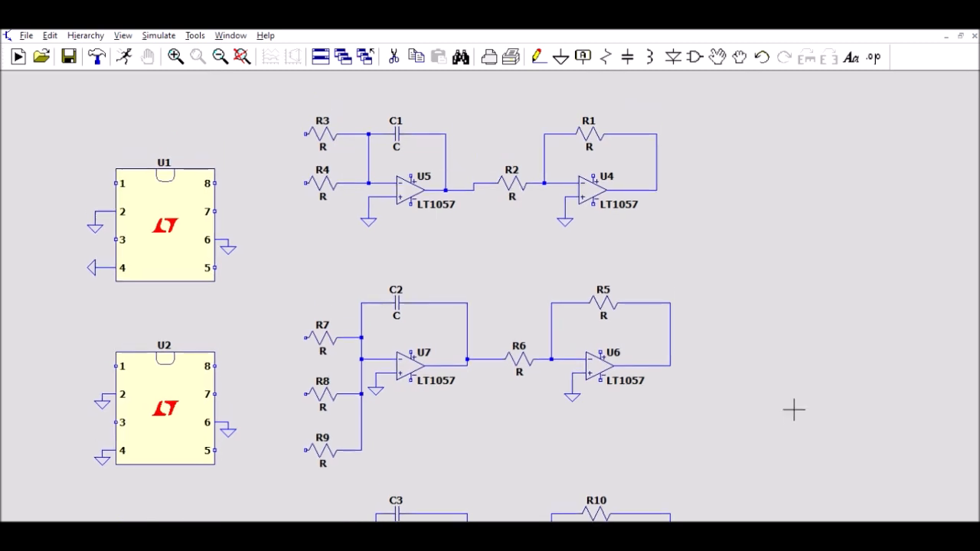
pyautogui.click(394, 55)
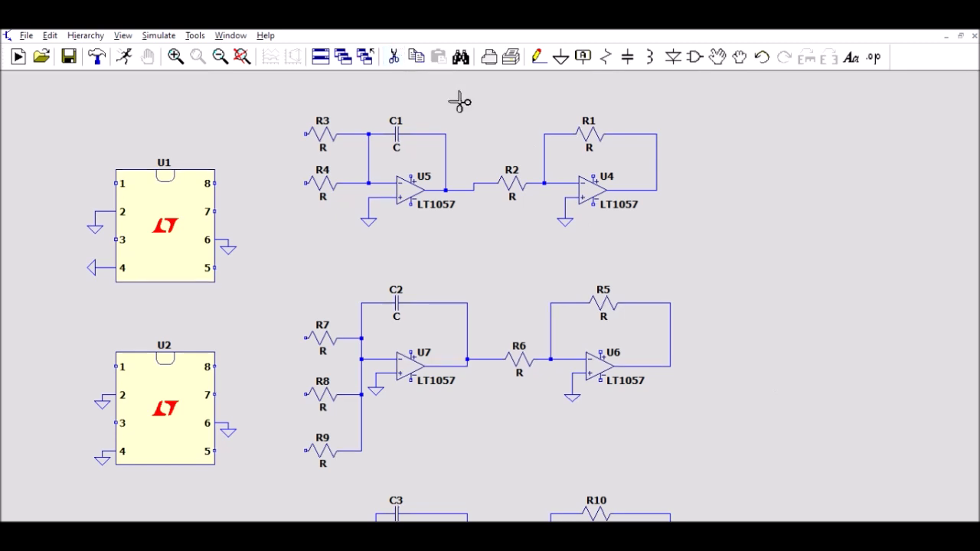
pyautogui.click(478, 190)
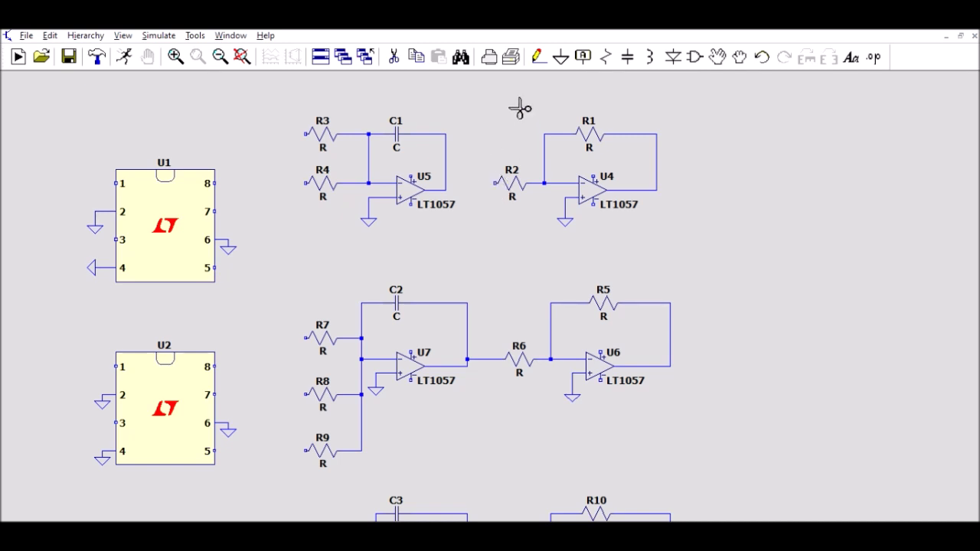
# - Wire U5's output node straight across to the input of resistor R2
pyautogui.click(538, 57)
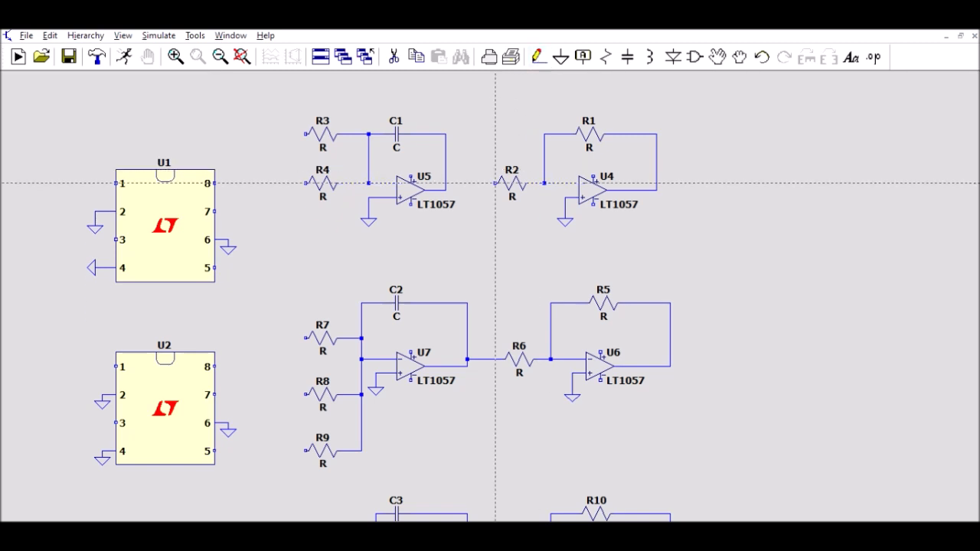
pyautogui.click(495, 183)
pyautogui.click(446, 183)
pyautogui.rightClick(720, 236)
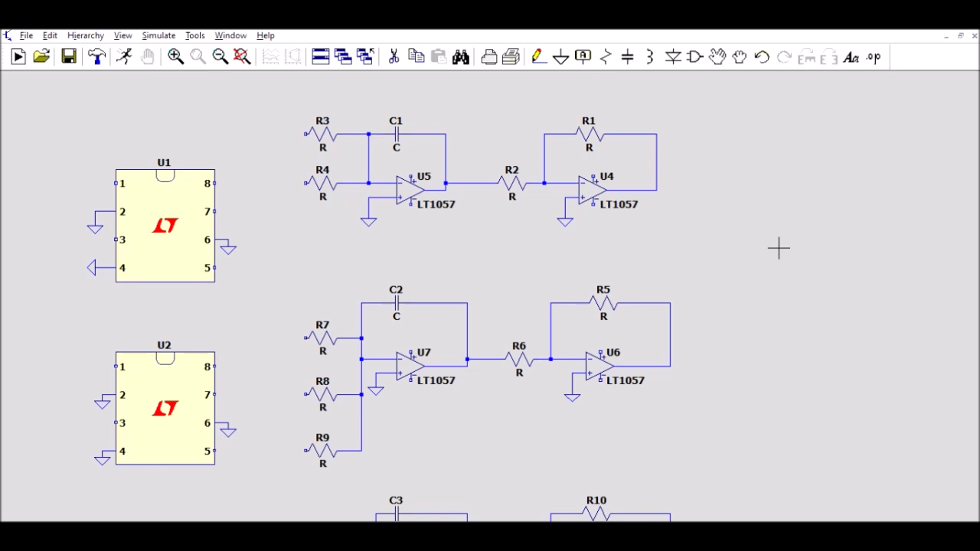
# - Place two voltage sources beside the op-amp stages, set their values to +15 and -15, and name them +15V and -15V
pyautogui.moveTo(772, 234); pyautogui.dragTo(687, 160)
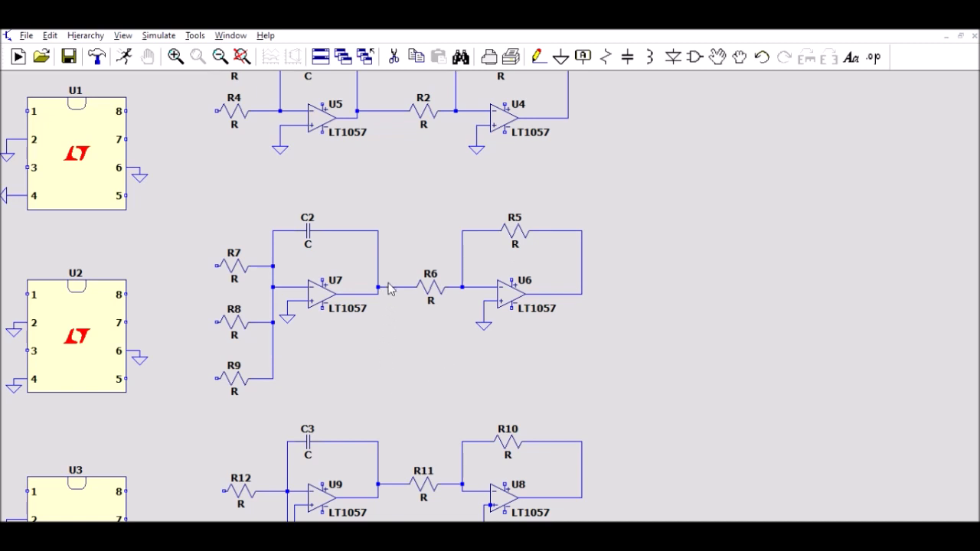
pyautogui.press('v')
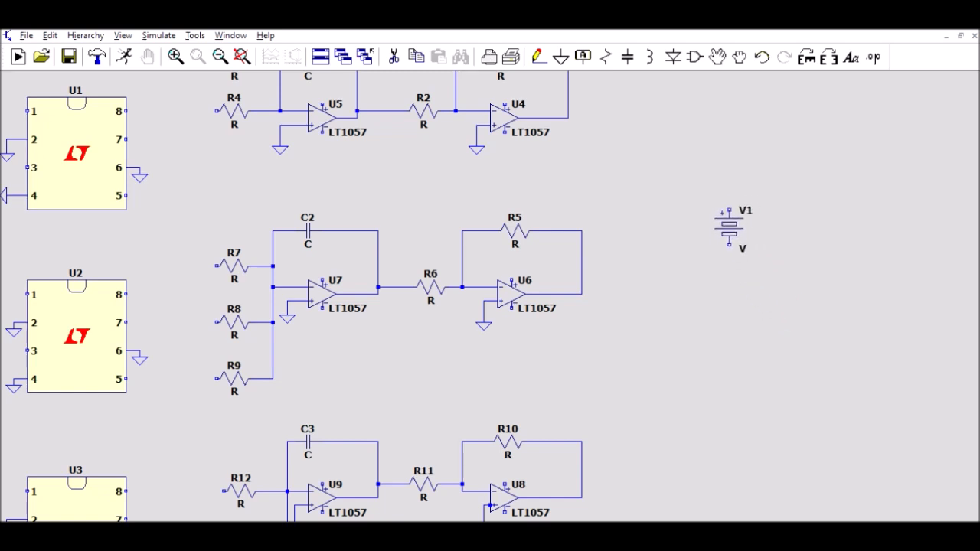
pyautogui.click(722, 227)
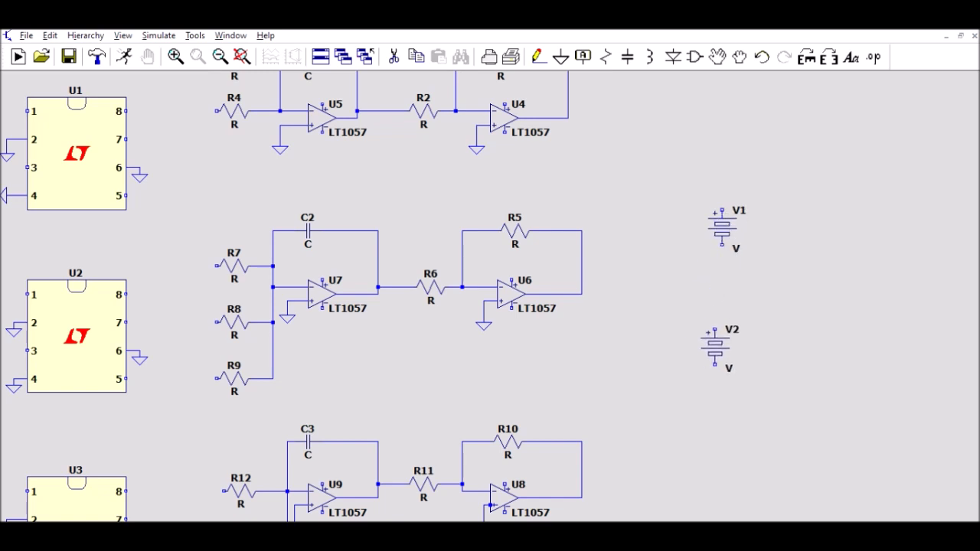
pyautogui.click(722, 346)
pyautogui.rightClick(832, 287)
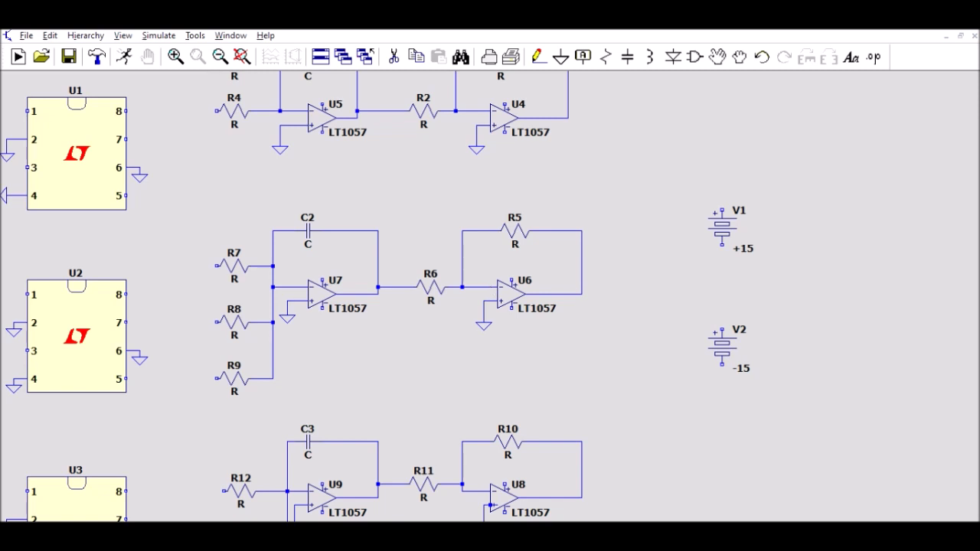
pyautogui.press('Return')
pyautogui.press('Return')
# - Place a ground symbol below each of the +15V and -15V sources
pyautogui.click(561, 56)
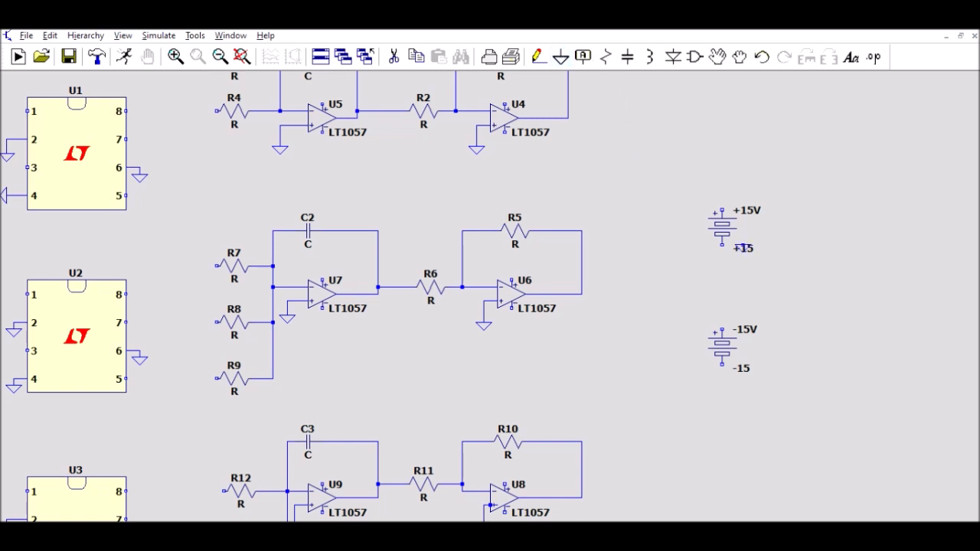
pyautogui.click(723, 266)
pyautogui.click(722, 391)
pyautogui.press('Escape')
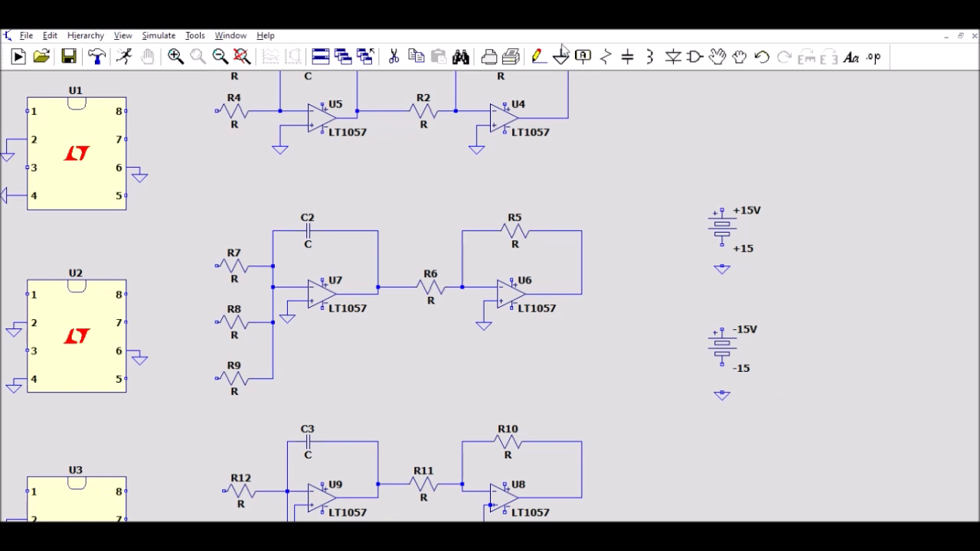
# - Wire the negative terminal of each voltage source to the ground symbol below it
pyautogui.click(539, 55)
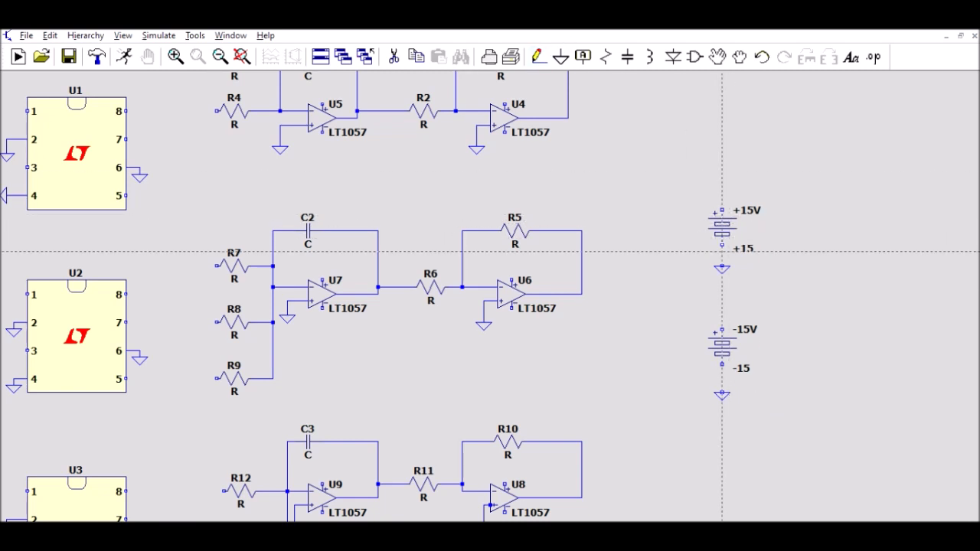
pyautogui.click(722, 243)
pyautogui.click(722, 266)
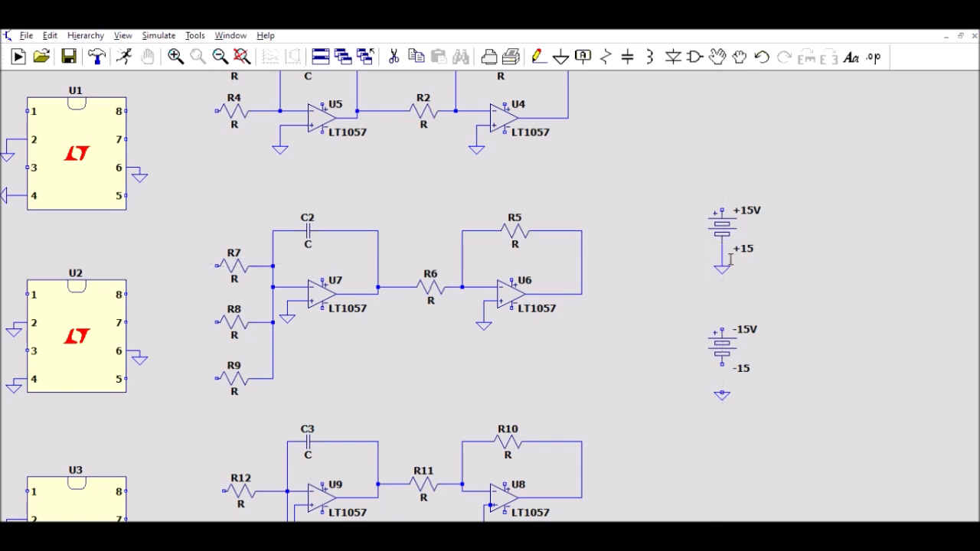
pyautogui.click(722, 364)
pyautogui.click(722, 394)
pyautogui.rightClick(839, 317)
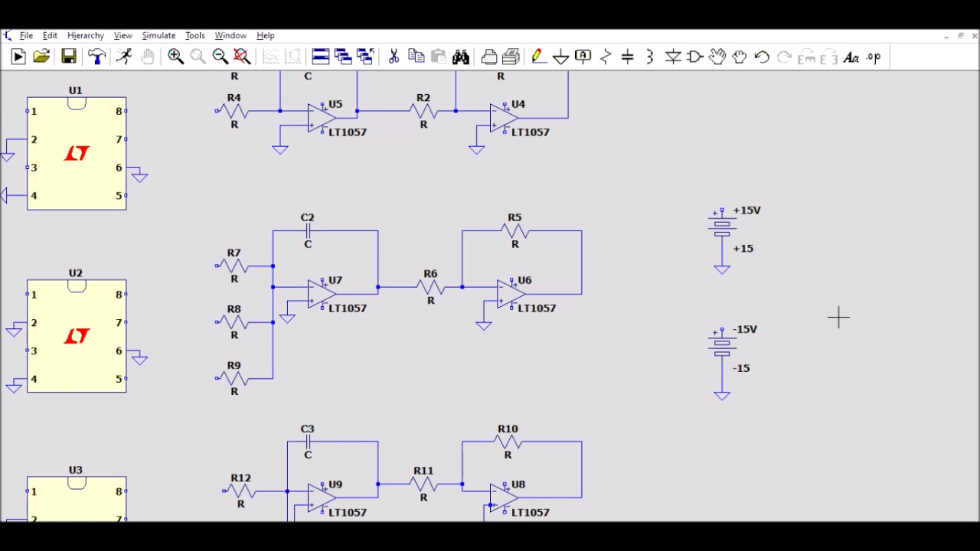
# - Place a port label -Vx above U4's feedback loop and a port label Vx above U5's feedback loop
pyautogui.moveTo(687, 167); pyautogui.dragTo(684, 298)
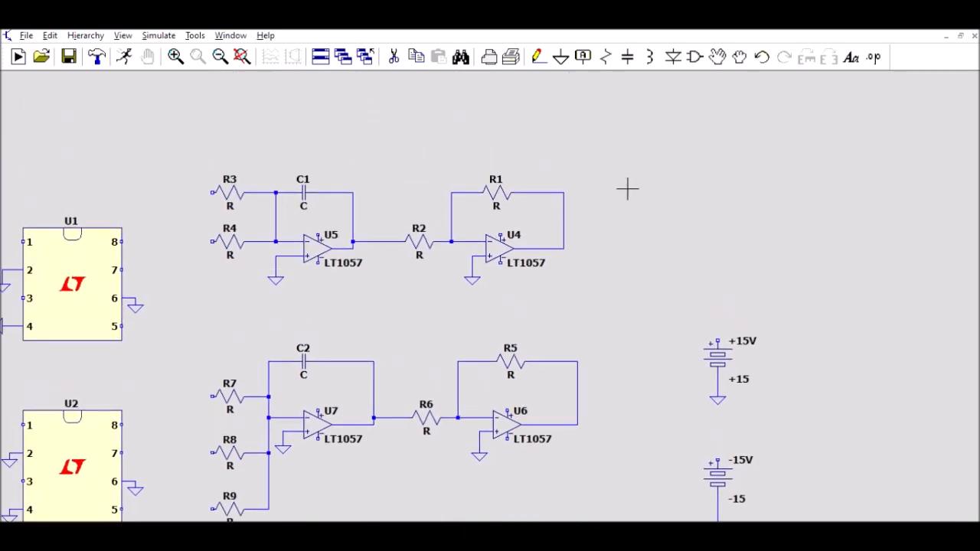
pyautogui.moveTo(626, 258); pyautogui.dragTo(623, 217)
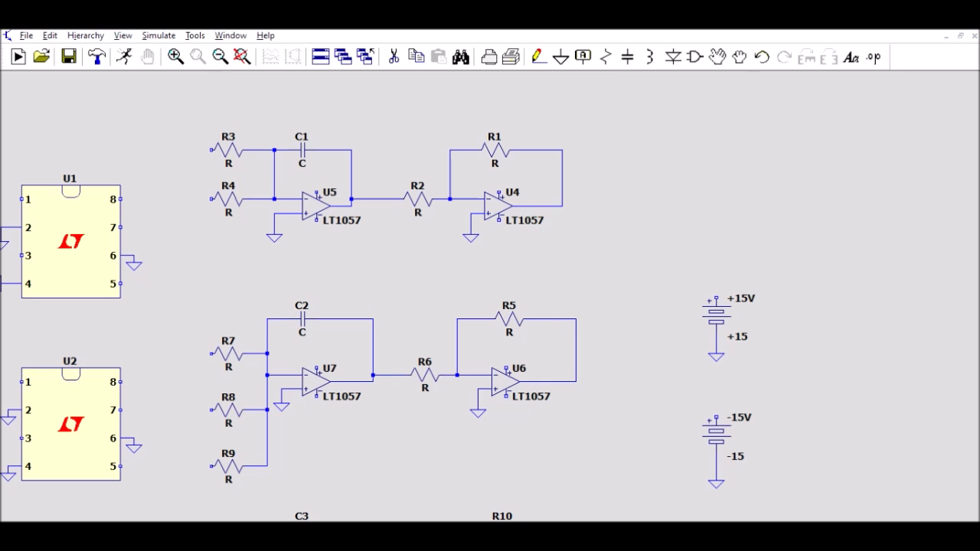
pyautogui.click(536, 333)
pyautogui.click(570, 122)
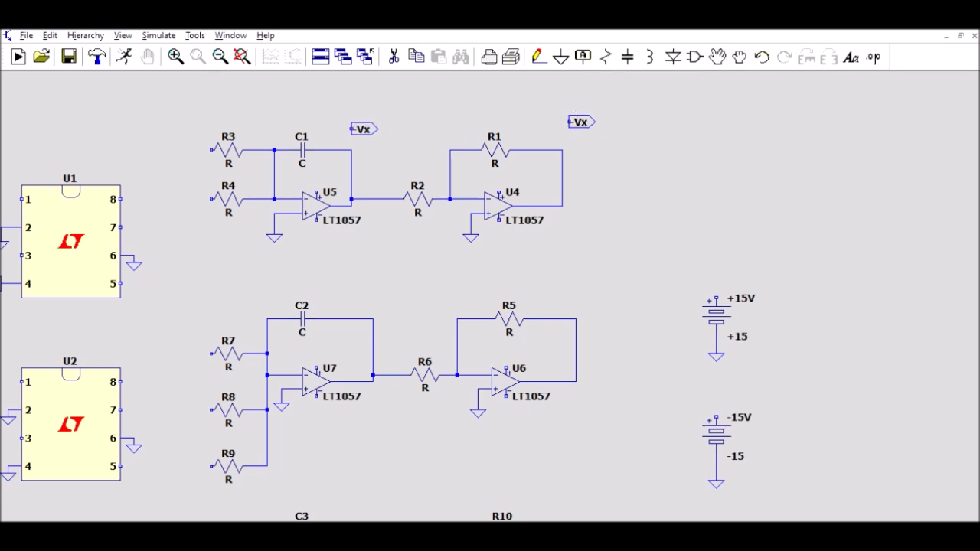
pyautogui.click(352, 129)
pyautogui.rightClick(372, 126)
pyautogui.press('Return')
# - Place two Vy port labels, one above U7's output wire and one above U6's
pyautogui.click(529, 314)
pyautogui.click(380, 296)
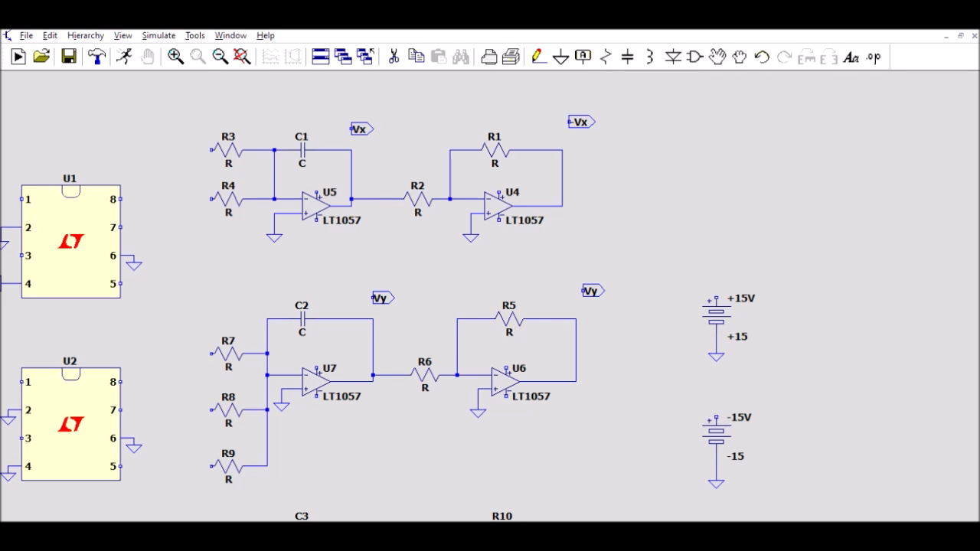
pyautogui.click(584, 290)
pyautogui.press('Escape')
# - Move the Vy port near R5 into line with U6's output wire and rename it -Vy
pyautogui.click(717, 56)
pyautogui.click(594, 291)
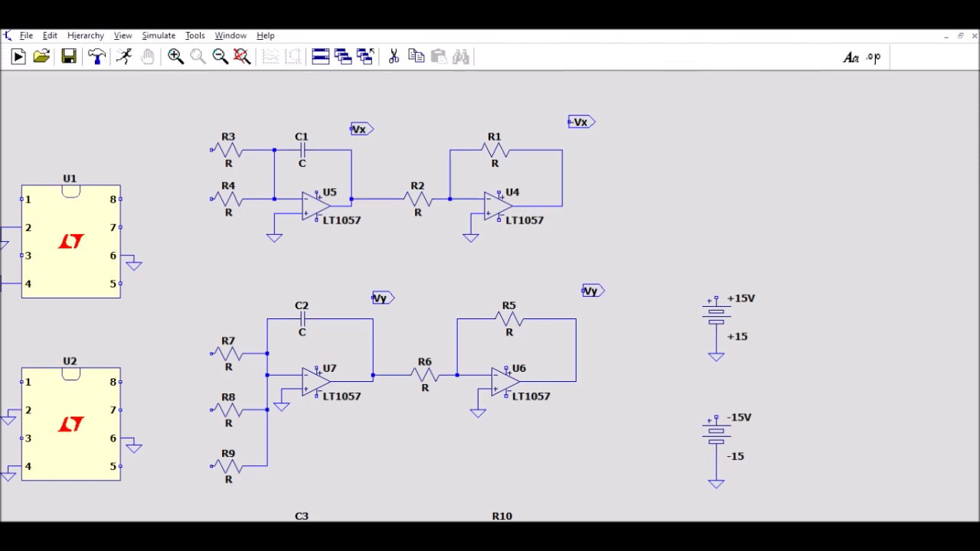
pyautogui.click(594, 298)
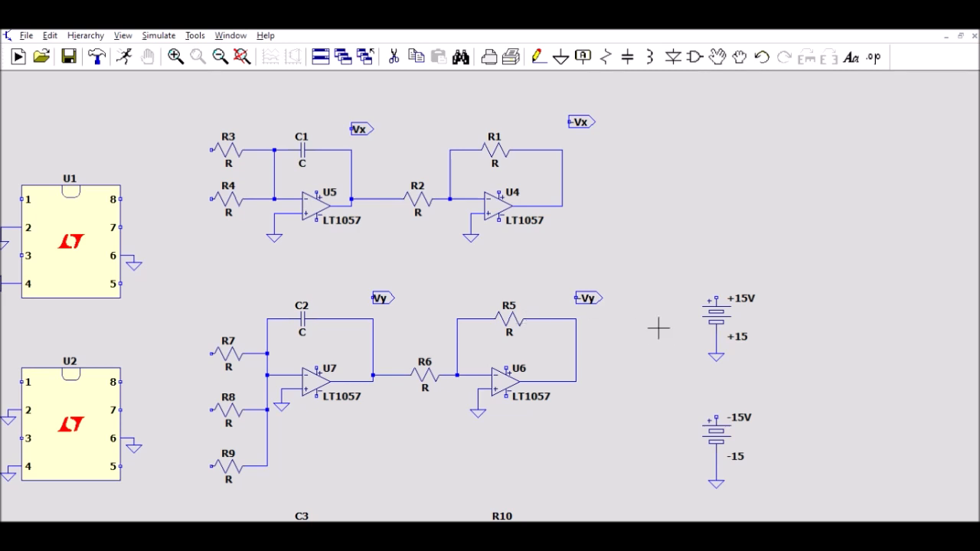
# - Place a port label Vx above U9's feedback loop and a port label -Vx above U8's feedback loop
pyautogui.moveTo(661, 343); pyautogui.dragTo(682, 138)
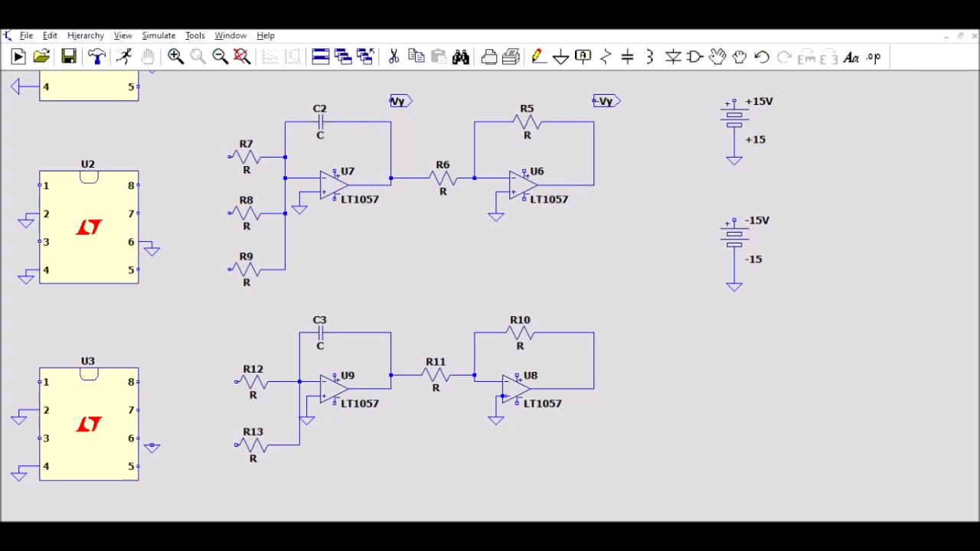
pyautogui.click(523, 320)
pyautogui.click(392, 305)
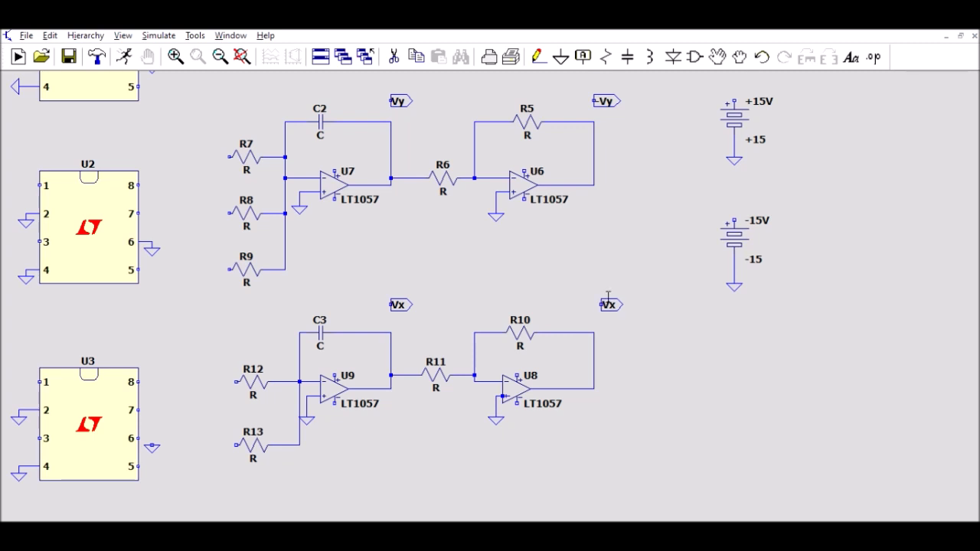
pyautogui.click(602, 305)
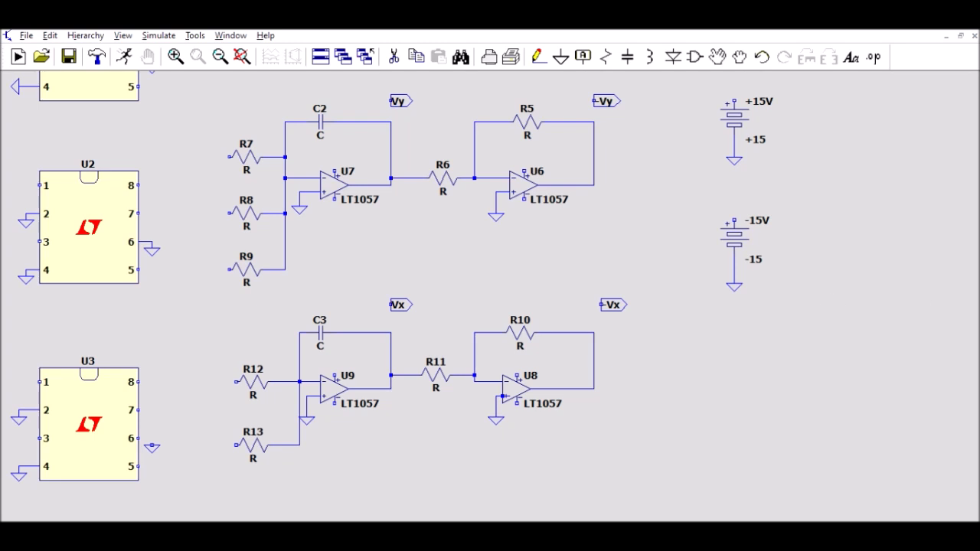
# - Wire the -Vx port above U4 to the output side of feedback resistor R1
pyautogui.moveTo(882, 378); pyautogui.dragTo(871, 529)
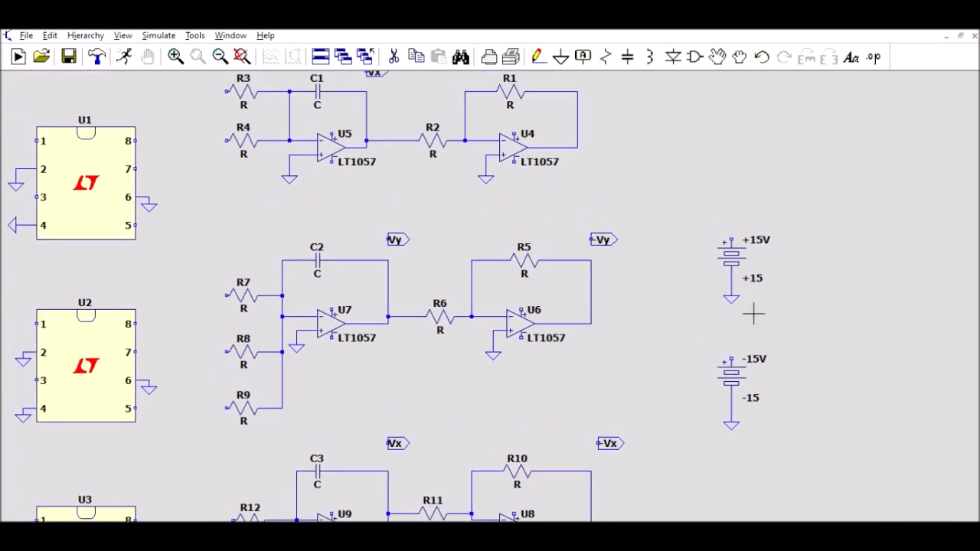
pyautogui.moveTo(691, 153); pyautogui.dragTo(691, 227)
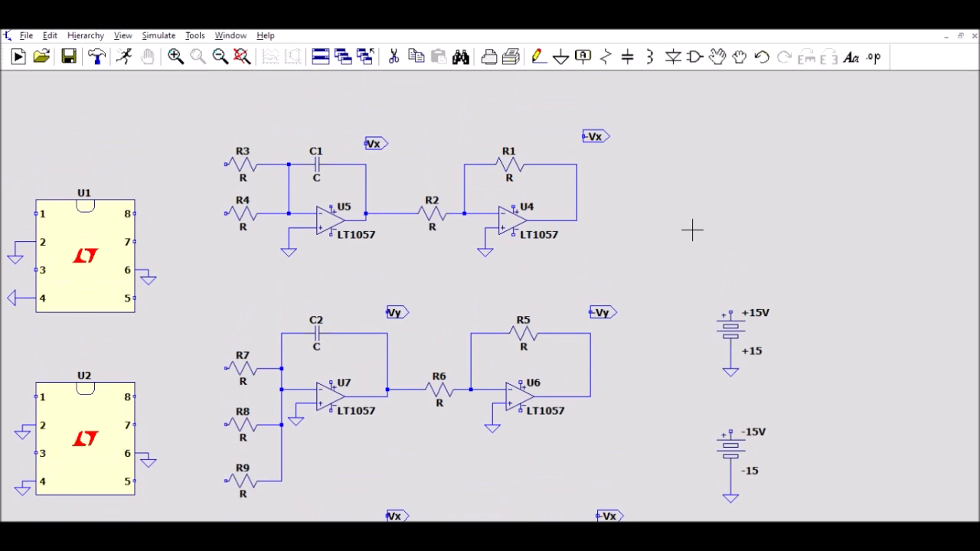
pyautogui.click(537, 56)
pyautogui.click(576, 221)
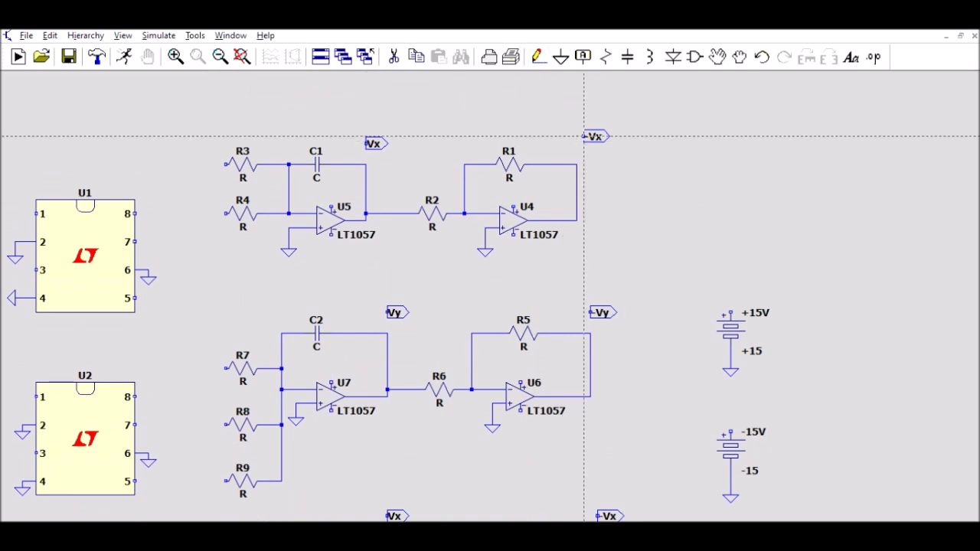
pyautogui.hotkey('ctrl', 'z')
pyautogui.click(582, 137)
pyautogui.click(570, 164)
pyautogui.rightClick(578, 157)
# - Wire the Vx port above U5 to the output side of capacitor C1
pyautogui.press('F3')
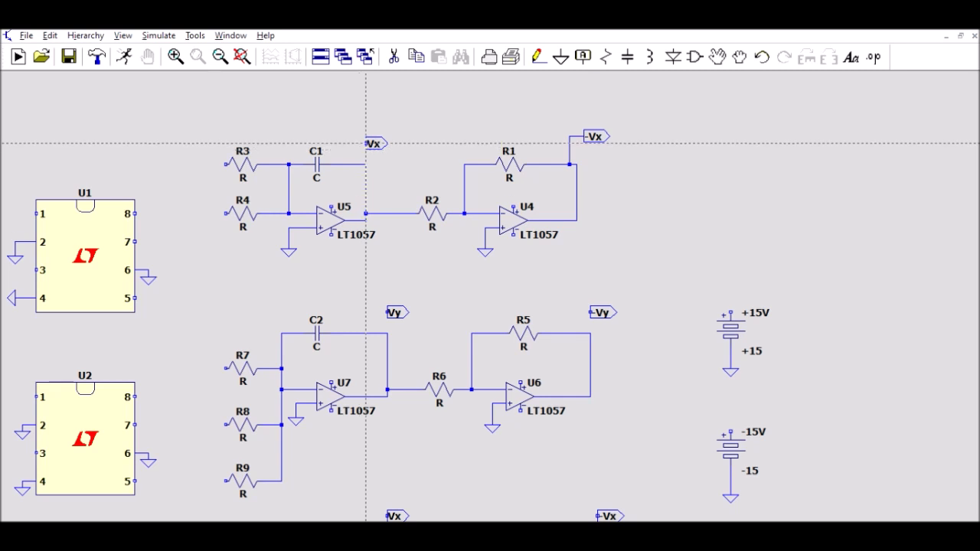
pyautogui.click(366, 143)
pyautogui.click(353, 164)
pyautogui.rightClick(362, 157)
# - Wire the -Vy port to the output side of feedback resistor R5
pyautogui.press('F3')
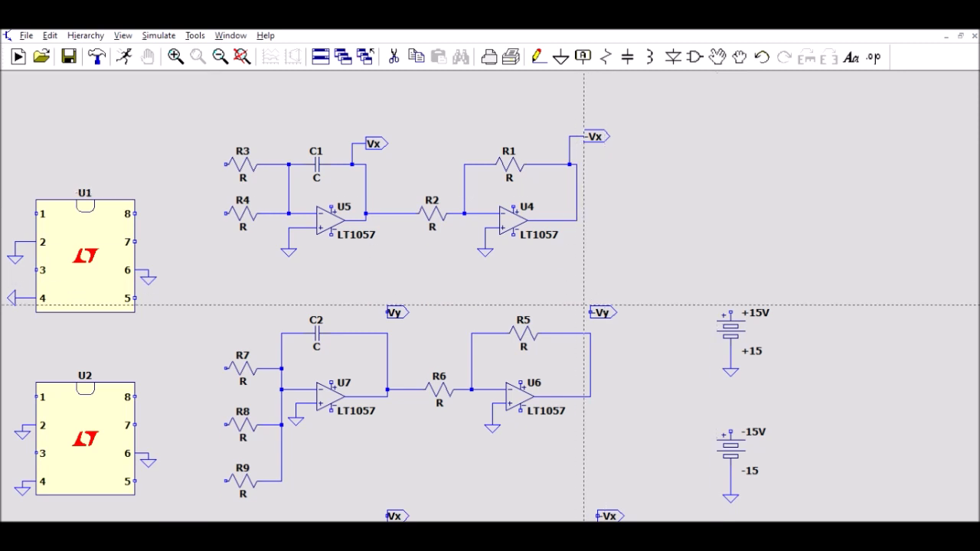
pyautogui.click(591, 312)
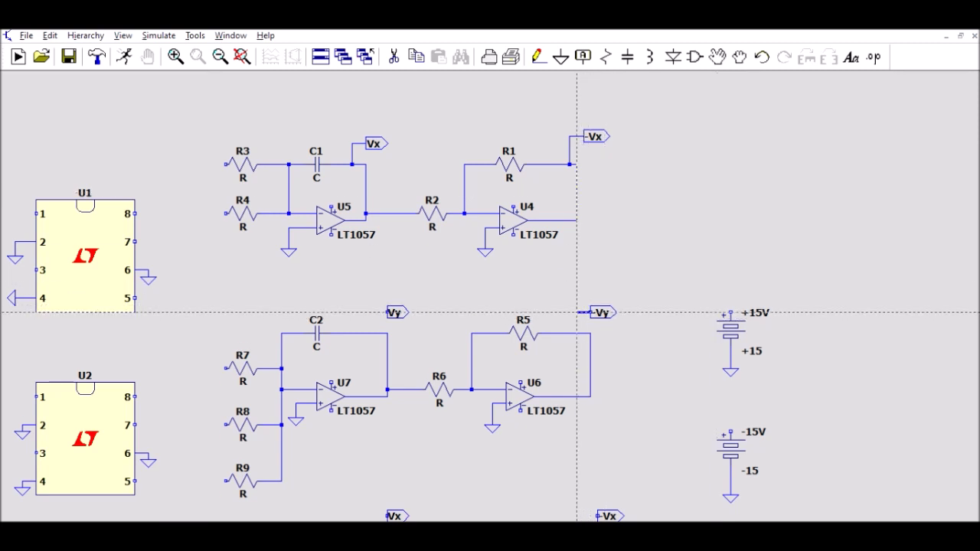
pyautogui.click(577, 334)
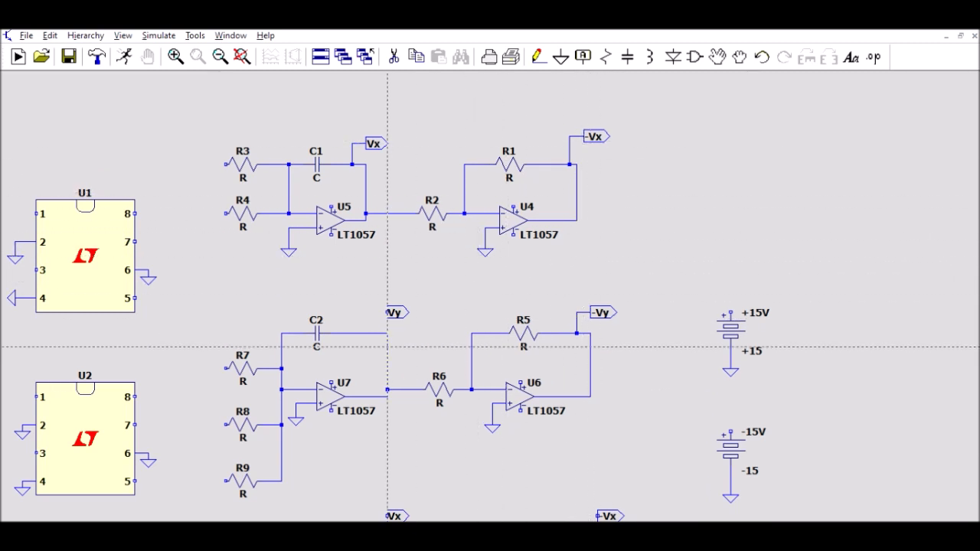
pyautogui.click(388, 313)
pyautogui.click(352, 312)
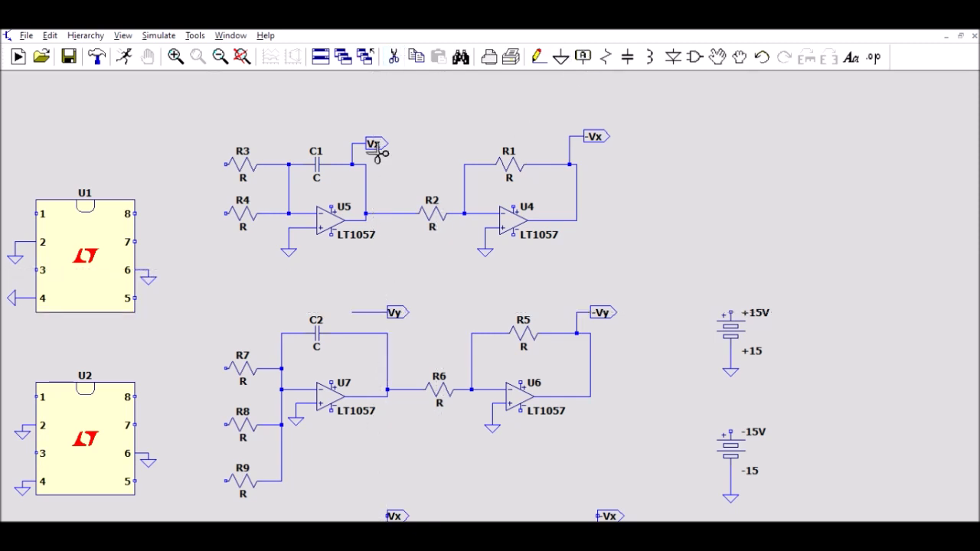
pyautogui.press('Escape')
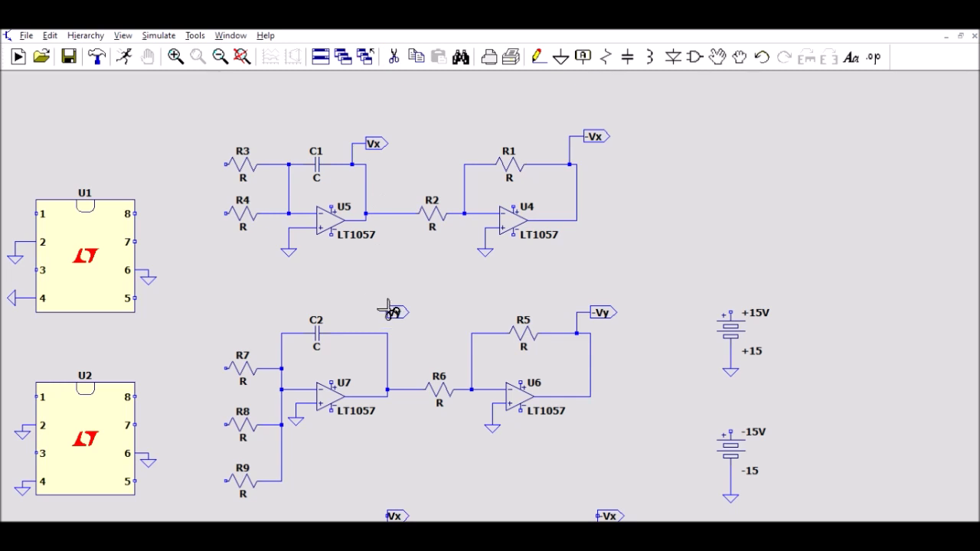
# - Wire the Vy port to the output side of capacitor C2
pyautogui.click(539, 56)
pyautogui.click(388, 312)
pyautogui.click(373, 333)
pyautogui.press('Escape')
# - Wire the -Vx port above U8 to R10's output side, and the Vx port above U9 to C3's output side
pyautogui.moveTo(669, 277); pyautogui.dragTo(649, 76)
pyautogui.click(538, 56)
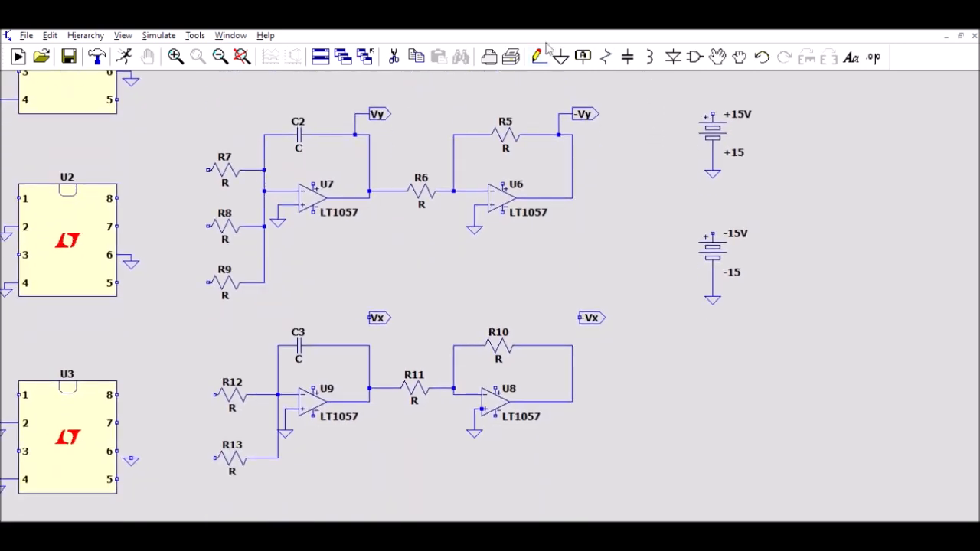
pyautogui.click(572, 401)
pyautogui.click(572, 346)
pyautogui.click(572, 198)
pyautogui.click(572, 135)
pyautogui.click(579, 317)
pyautogui.click(552, 345)
pyautogui.click(369, 317)
pyautogui.click(349, 345)
pyautogui.press('Escape')
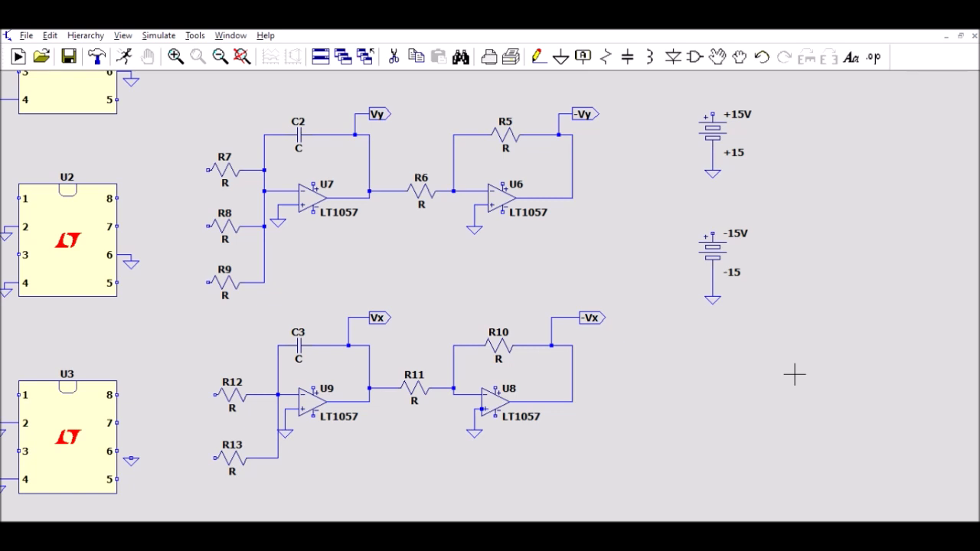
# - Place an input port label -Vx in front of resistor R3 and an input port label VyVz in front of R4
pyautogui.moveTo(855, 325); pyautogui.dragTo(900, 490)
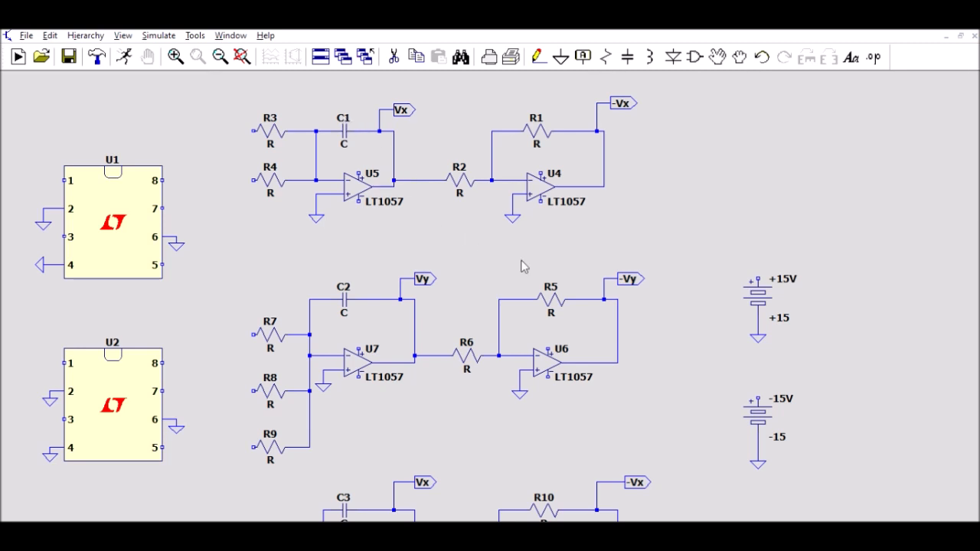
pyautogui.click(530, 317)
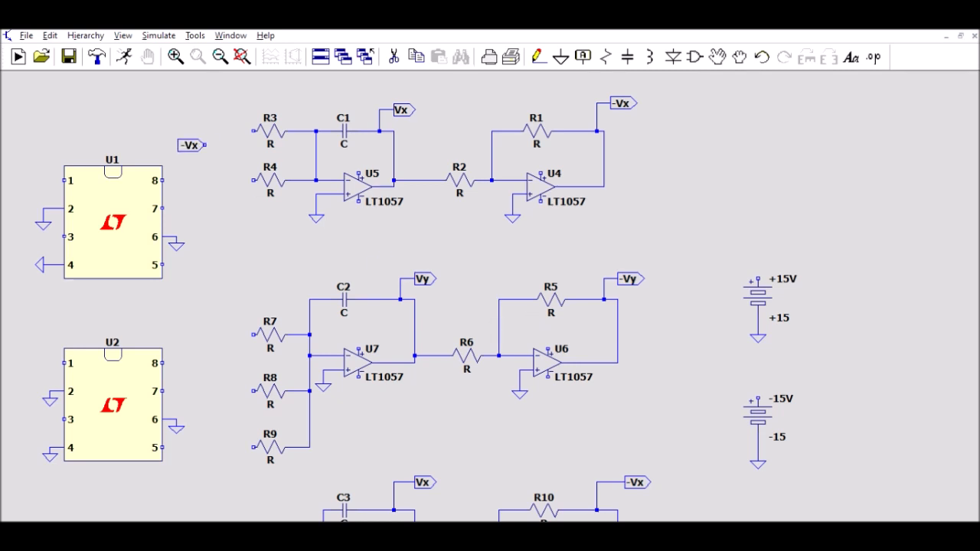
pyautogui.click(219, 131)
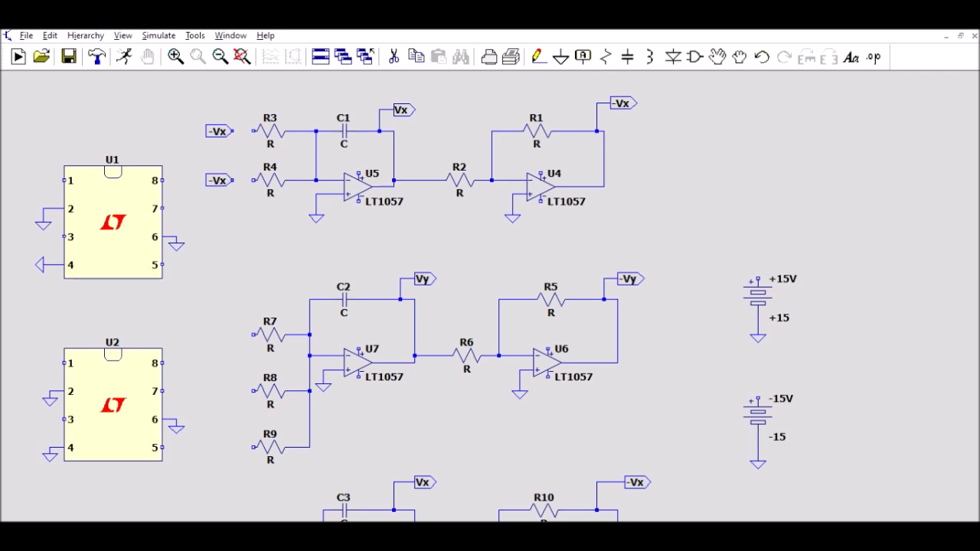
pyautogui.click(232, 180)
pyautogui.press('Escape')
pyautogui.scroll(-2, 215, 194)
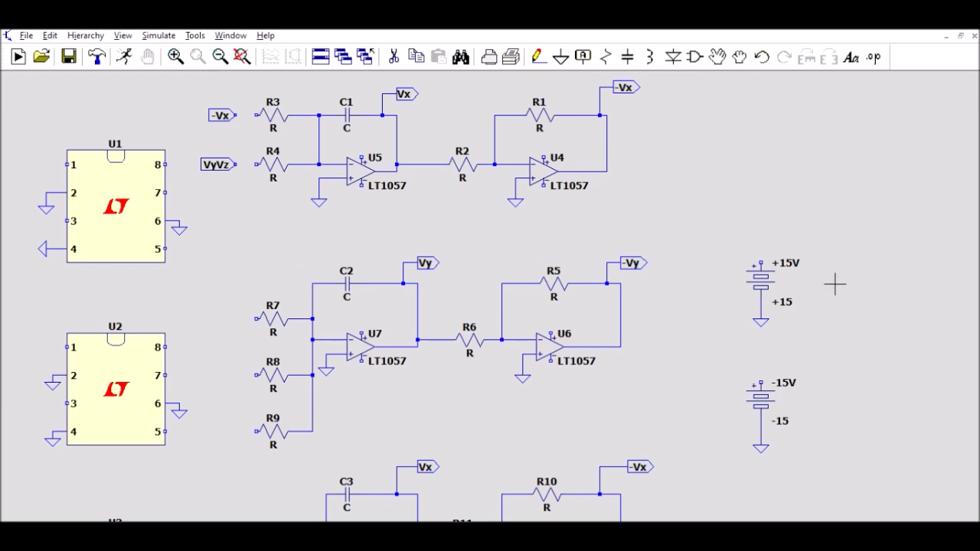
# - Place input port labels -Vx, Vy and -VxVz in front of resistors R7, R8 and R9 respectively
pyautogui.moveTo(766, 218); pyautogui.dragTo(772, 133)
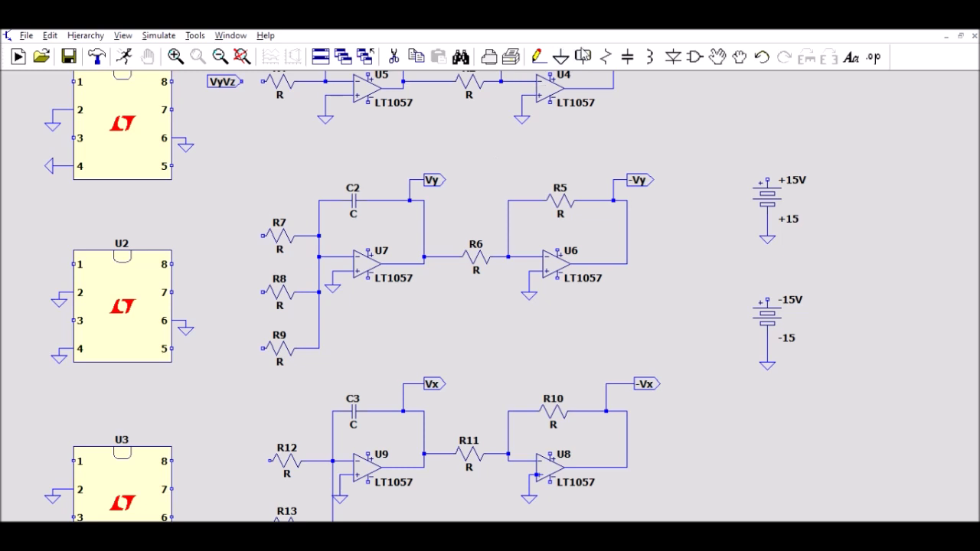
pyautogui.click(582, 52)
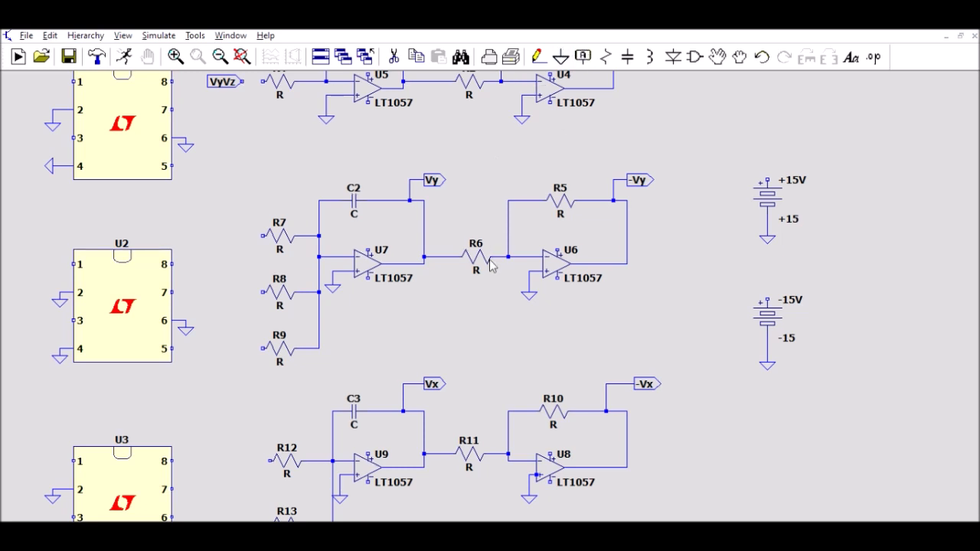
pyautogui.click(527, 317)
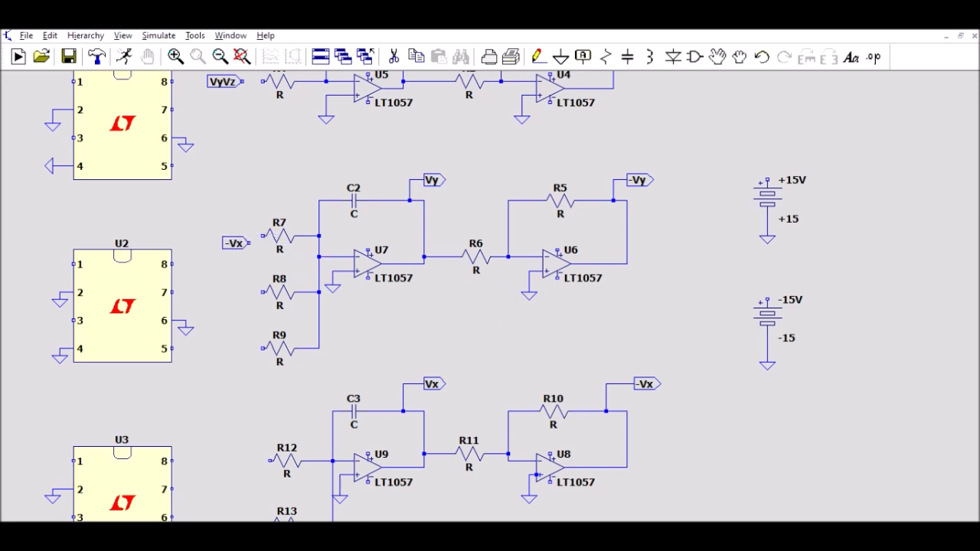
pyautogui.click(250, 229)
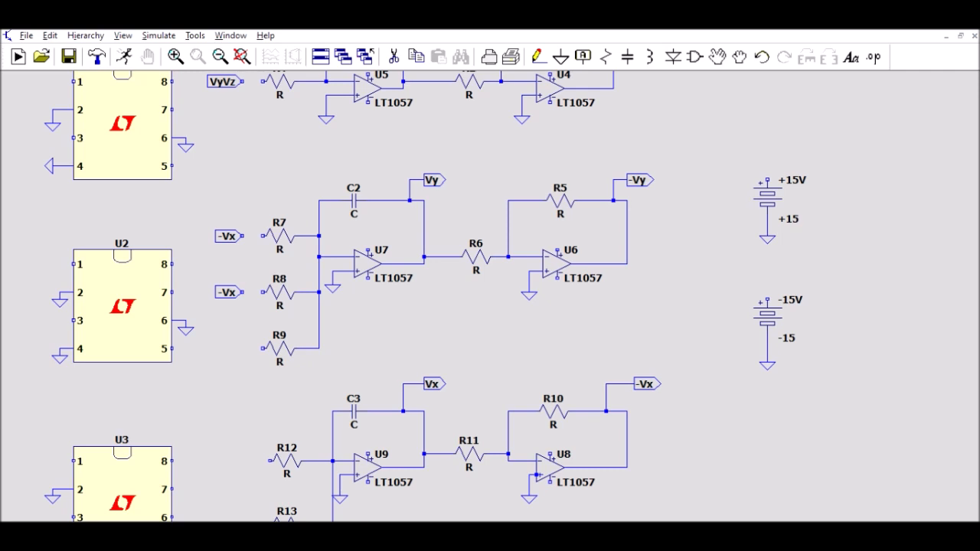
pyautogui.click(250, 285)
pyautogui.click(243, 348)
pyautogui.press('Escape')
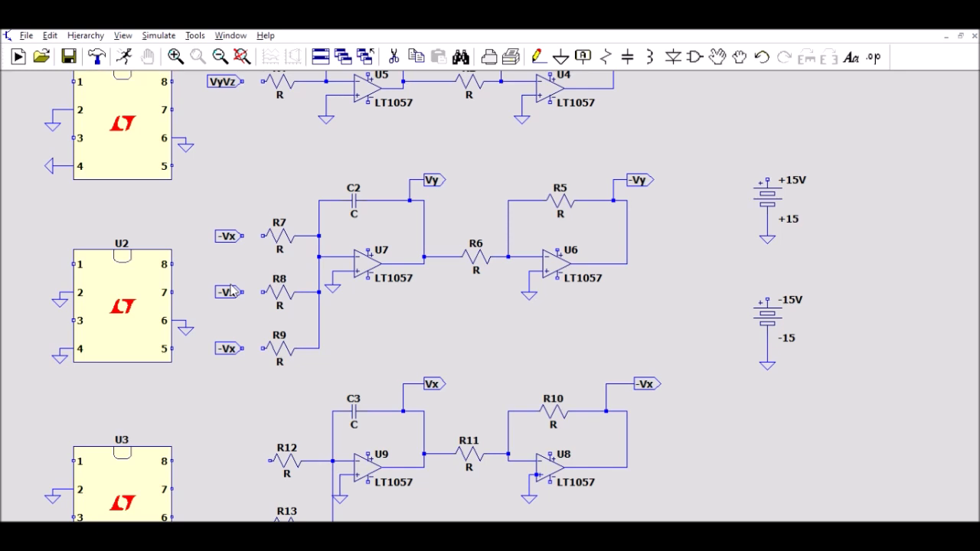
pyautogui.moveTo(251, 271)
pyautogui.mouseDown()
pyautogui.moveTo(236, 285)
pyautogui.moveTo(250, 266)
pyautogui.mouseUp()
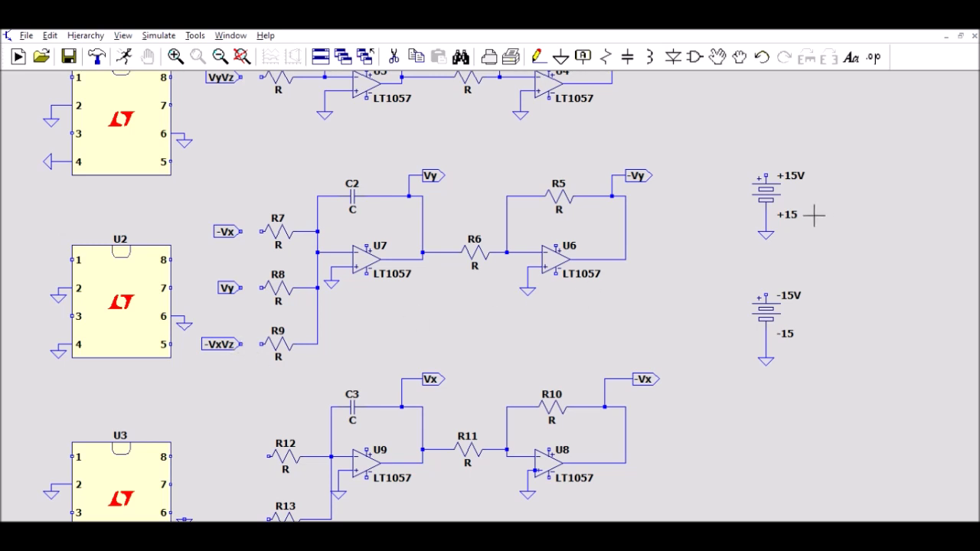
# - Place an input port label Vz in front of resistor R12 and an input port label -VxVy in front of R13
pyautogui.moveTo(693, 165); pyautogui.dragTo(719, 311)
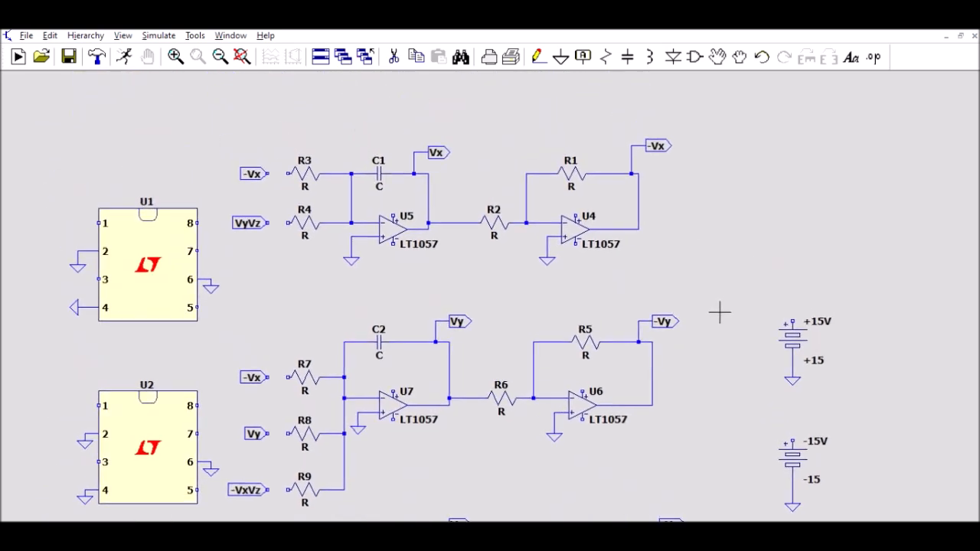
pyautogui.moveTo(759, 234); pyautogui.dragTo(732, 42)
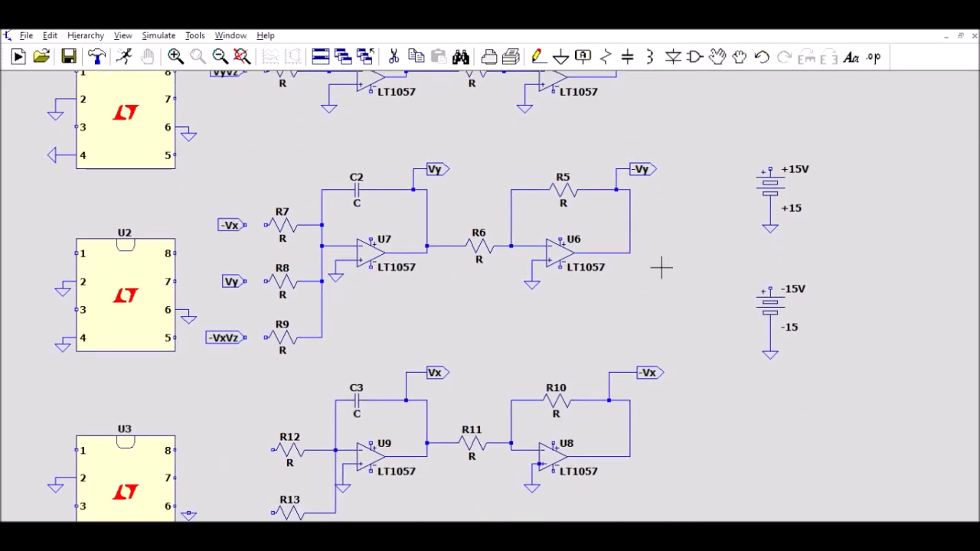
pyautogui.moveTo(751, 350); pyautogui.dragTo(729, 237)
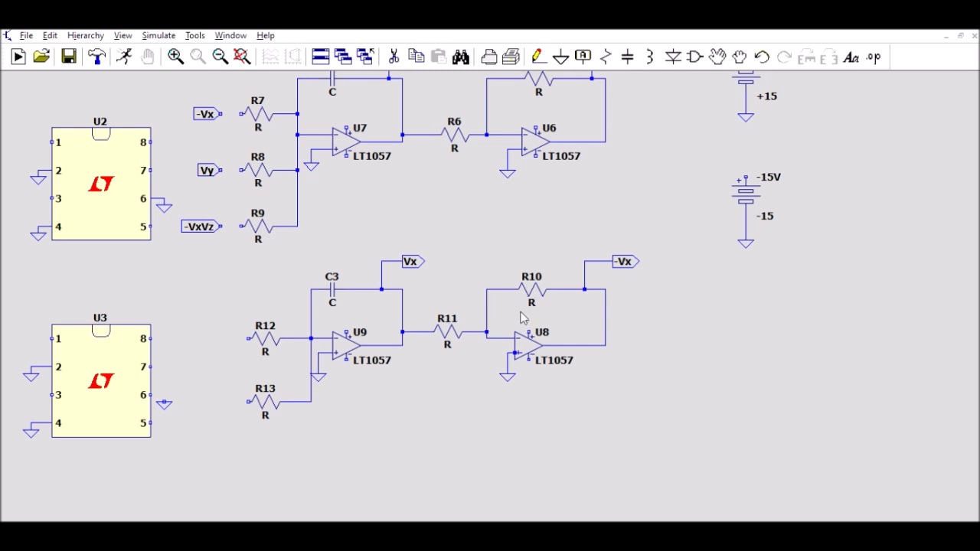
pyautogui.click(222, 338)
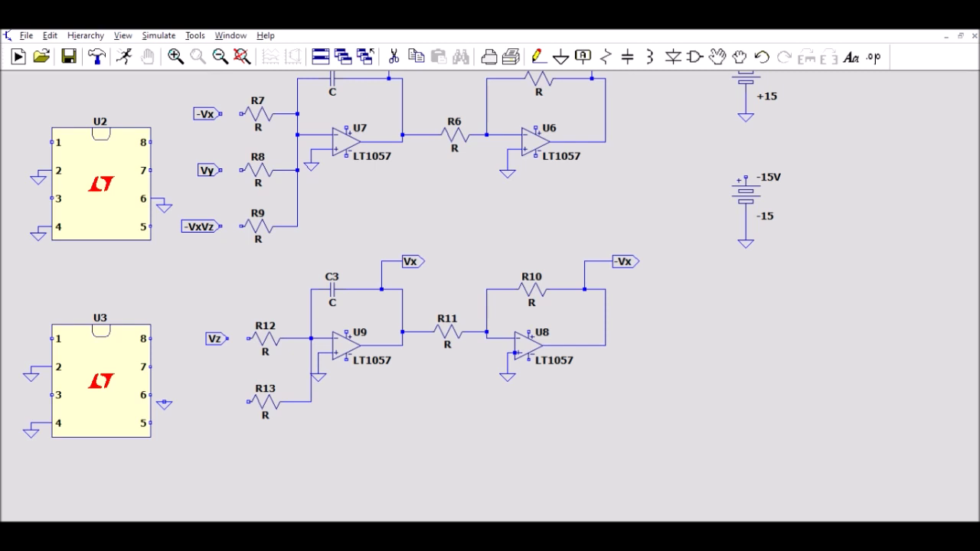
pyautogui.click(223, 276)
pyautogui.click(222, 402)
pyautogui.click(394, 57)
pyautogui.click(228, 275)
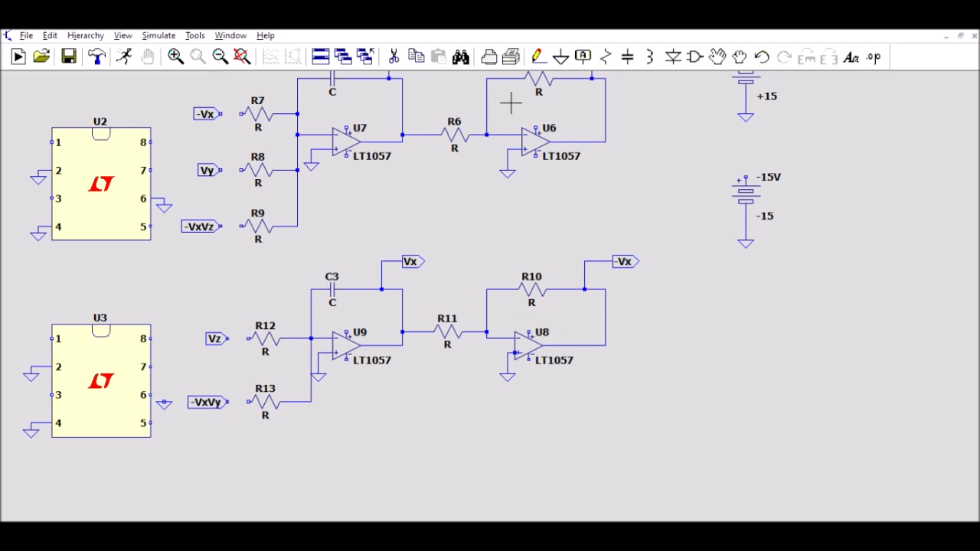
# - Wire the Vz port to resistor R12 and the -VxVy port to resistor R13
pyautogui.click(538, 57)
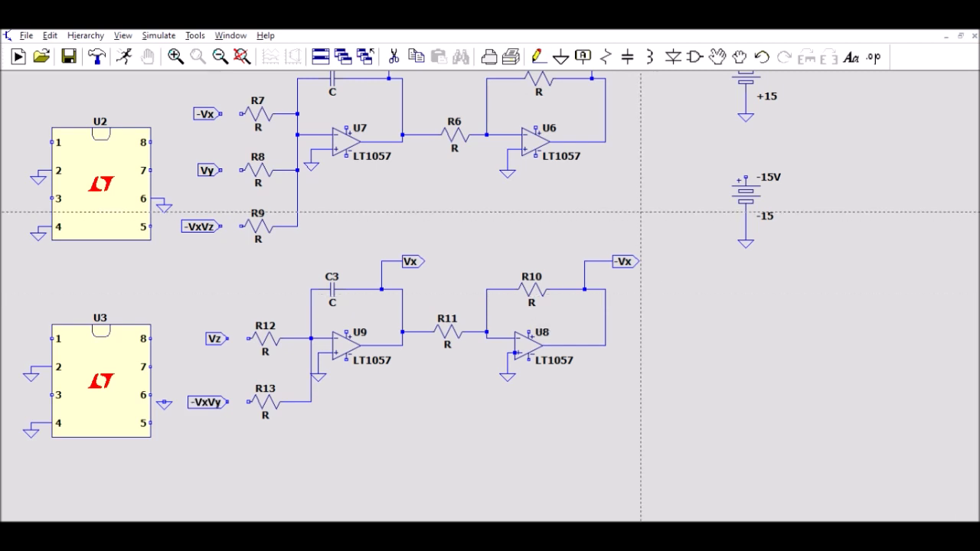
pyautogui.click(228, 337)
pyautogui.click(247, 338)
pyautogui.click(228, 402)
pyautogui.click(248, 402)
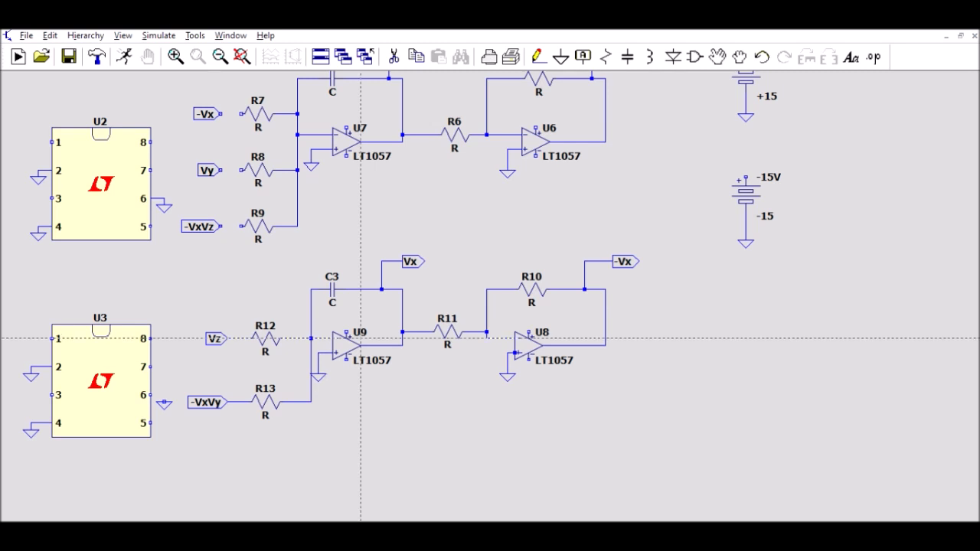
# - Wire the -VxVz, Vy and -Vx ports to resistors R9, R8 and R7 respectively
pyautogui.click(220, 227)
pyautogui.click(242, 227)
pyautogui.click(220, 170)
pyautogui.click(242, 170)
pyautogui.click(221, 114)
pyautogui.click(242, 113)
# - Delete and redraw the wire between the -Vx port and R7, and wire the -Vx and VyVz ports to R3 and R4
pyautogui.click(394, 57)
pyautogui.click(232, 113)
pyautogui.click(539, 50)
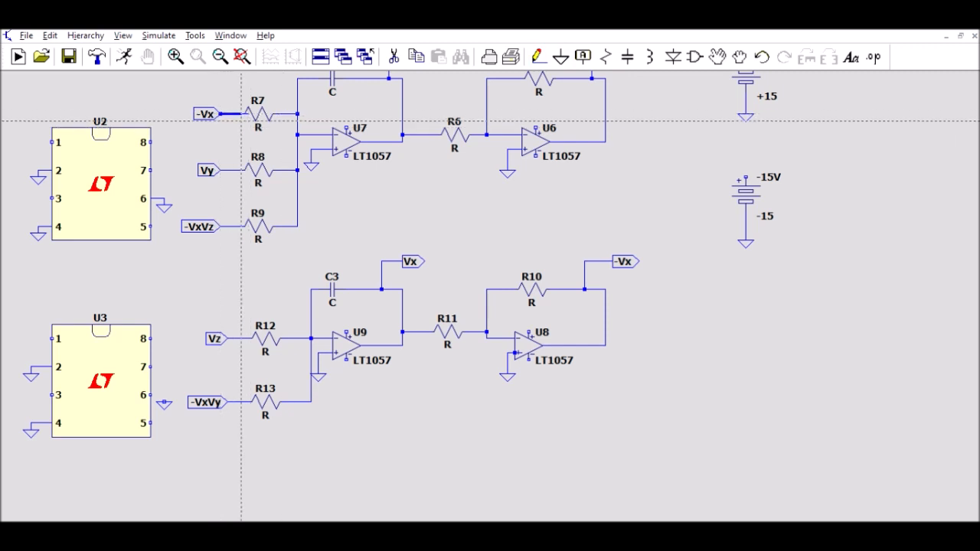
pyautogui.scroll(1, 206, 111)
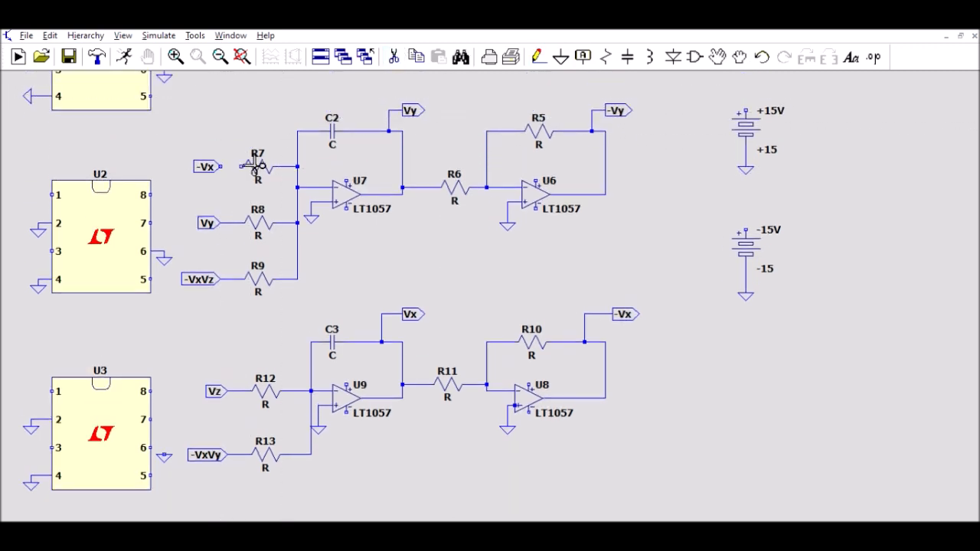
pyautogui.scroll(4, 221, 166)
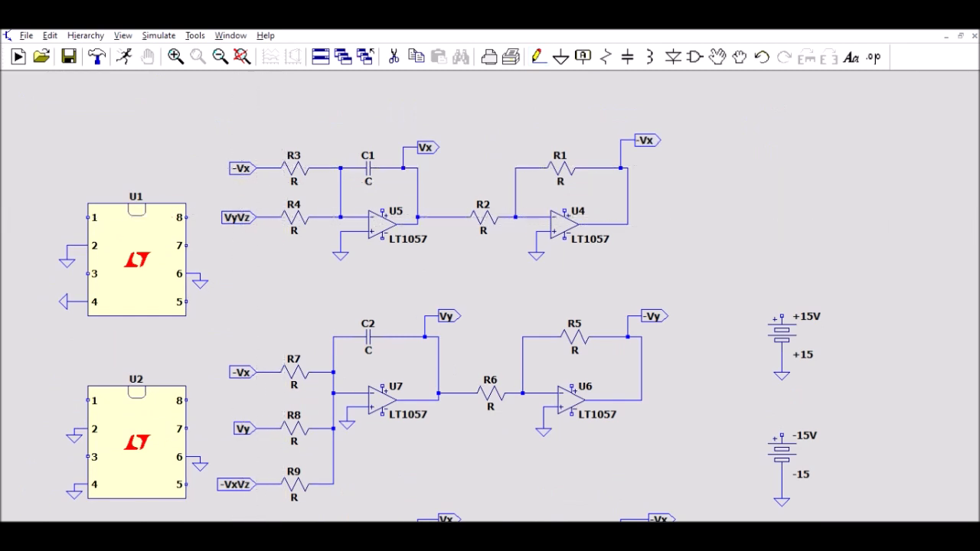
# - Set the value of capacitors C1, C2 and C3 to 1n
pyautogui.scroll(-4, 666, 243)
pyautogui.scroll(2, 721, 406)
pyautogui.scroll(1, 721, 406)
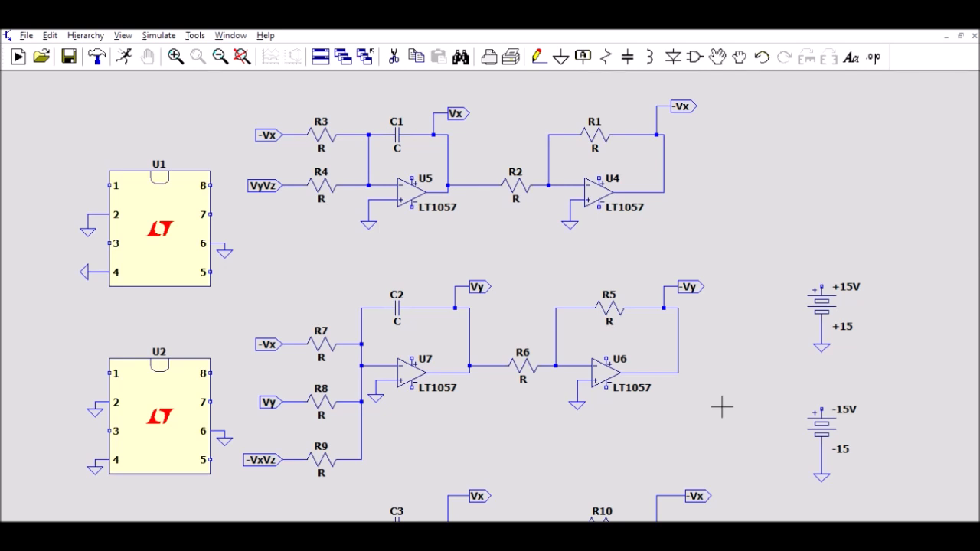
pyautogui.scroll(1, 758, 270)
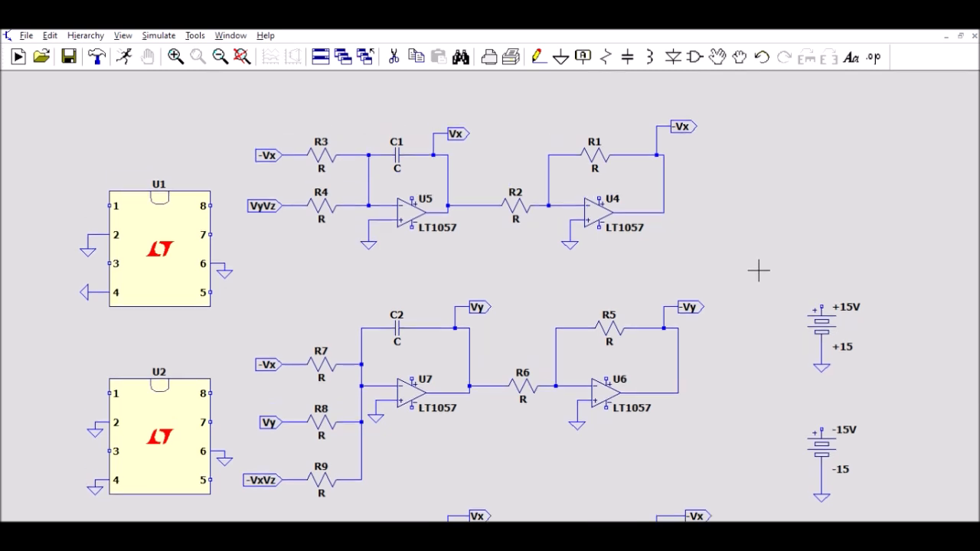
pyautogui.scroll(1, 758, 272)
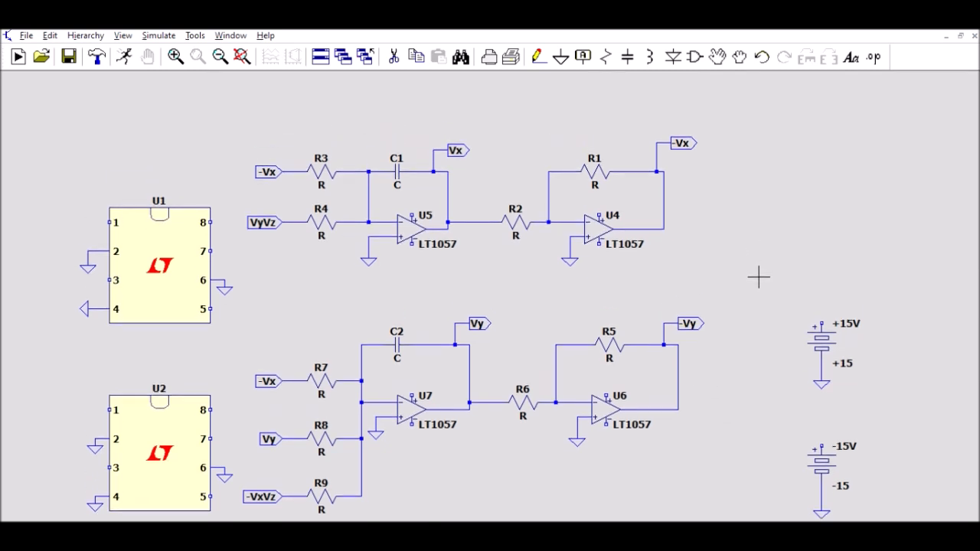
pyautogui.moveTo(759, 277); pyautogui.dragTo(761, 269)
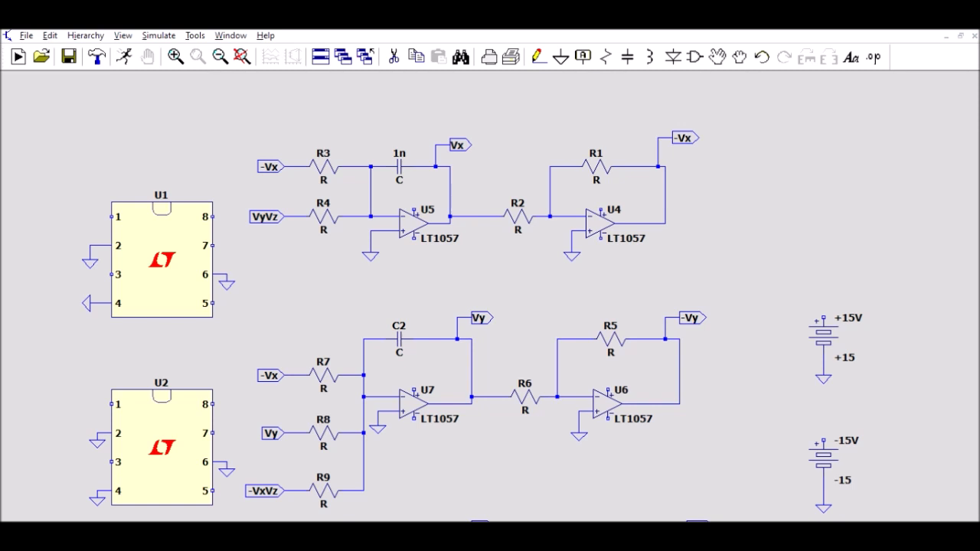
pyautogui.hotkey('ctrl', 'z')
pyautogui.hotkey('ctrl', 'z')
pyautogui.moveTo(729, 235); pyautogui.dragTo(732, 61)
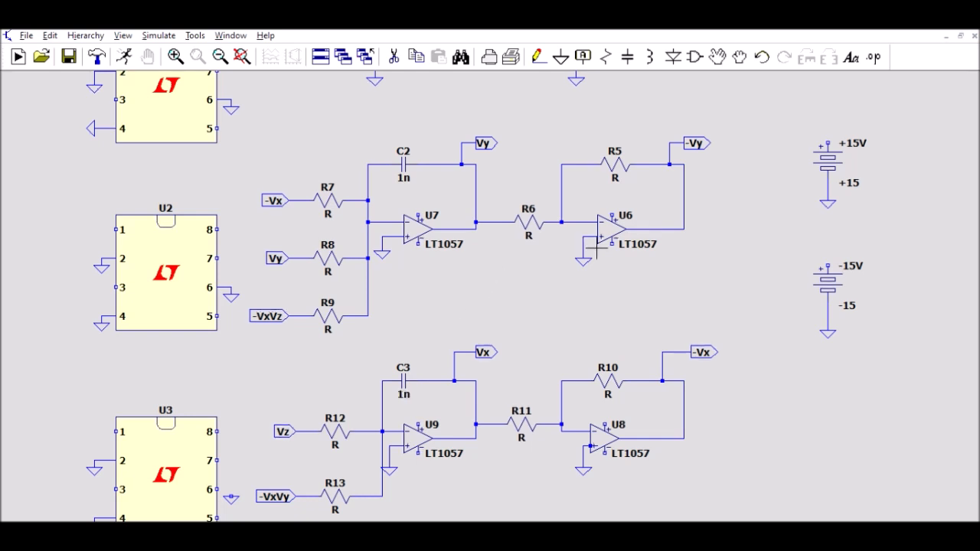
pyautogui.moveTo(939, 357); pyautogui.dragTo(932, 242)
# - Set resistors R1, R2, R5, R6 and R10 to 100k, and rename resistor R11 as 100k
pyautogui.moveTo(935, 288); pyautogui.dragTo(892, 521)
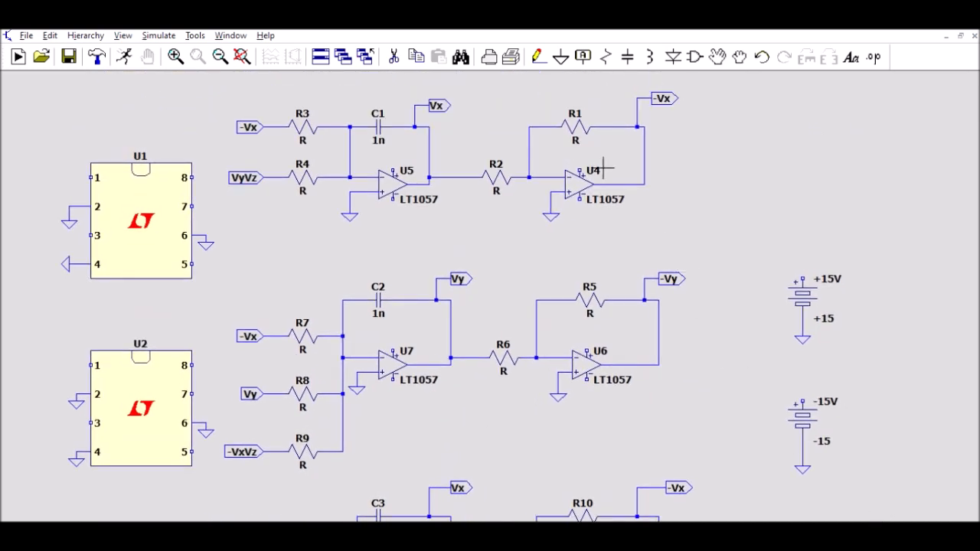
pyautogui.moveTo(774, 222); pyautogui.dragTo(757, 277)
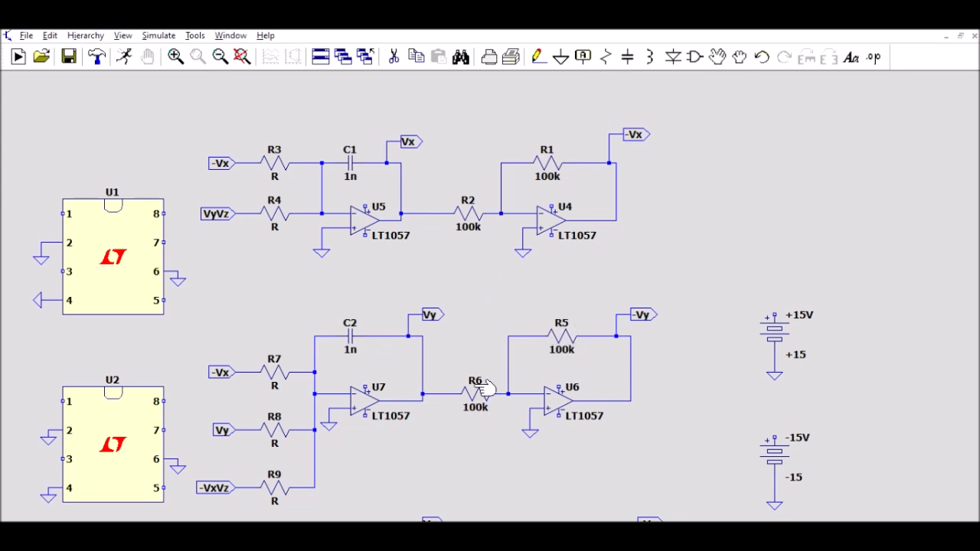
pyautogui.moveTo(720, 300); pyautogui.dragTo(722, 90)
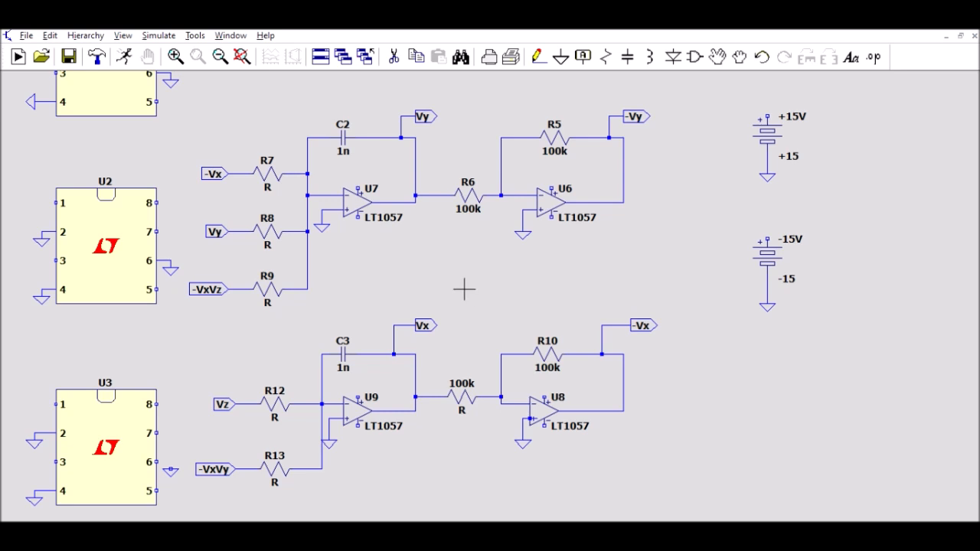
# - Set input resistors R3, R7 and R8 to 100k and input resistor R4 to 1k
pyautogui.moveTo(459, 372); pyautogui.dragTo(471, 461)
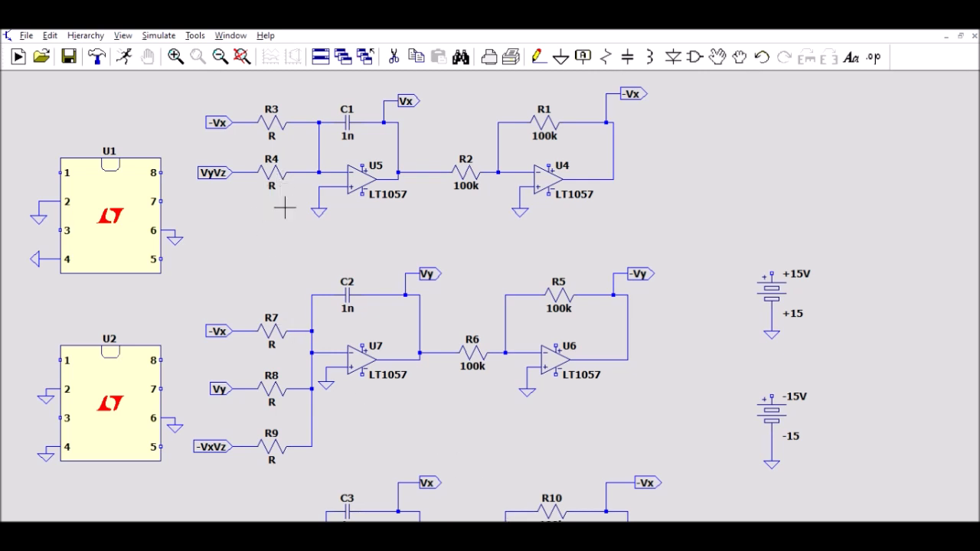
pyautogui.moveTo(295, 234); pyautogui.dragTo(343, 291)
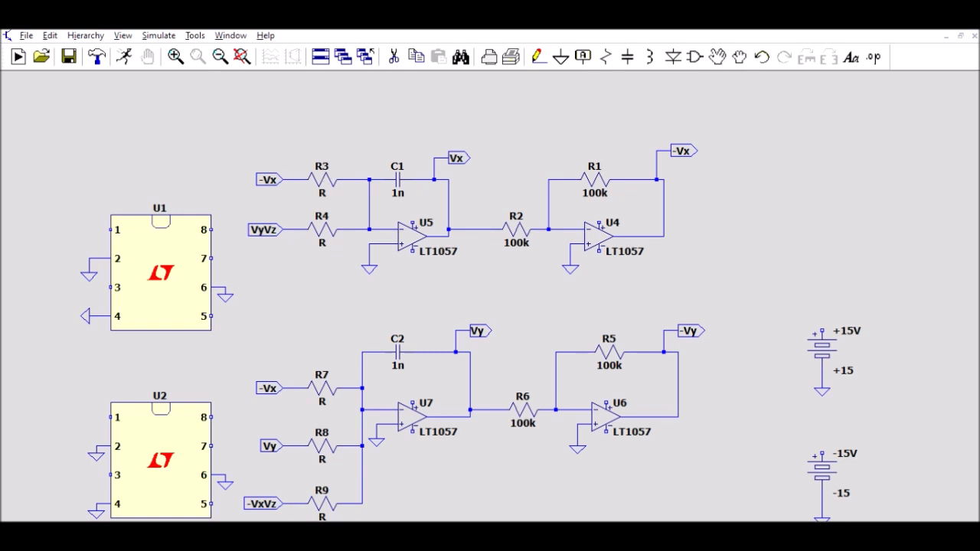
pyautogui.rightClick(339, 179)
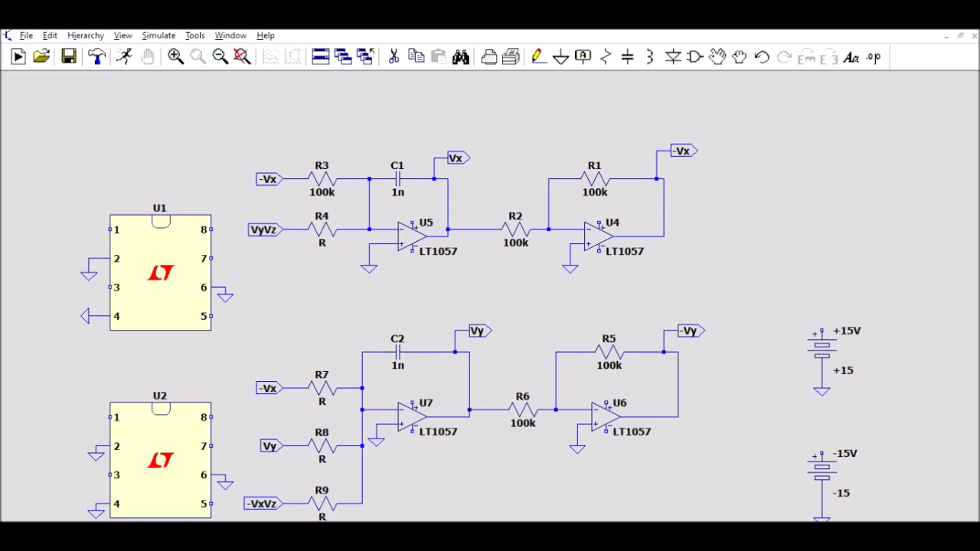
pyautogui.rightClick(334, 224)
pyautogui.rightClick(334, 383)
pyautogui.press('Return')
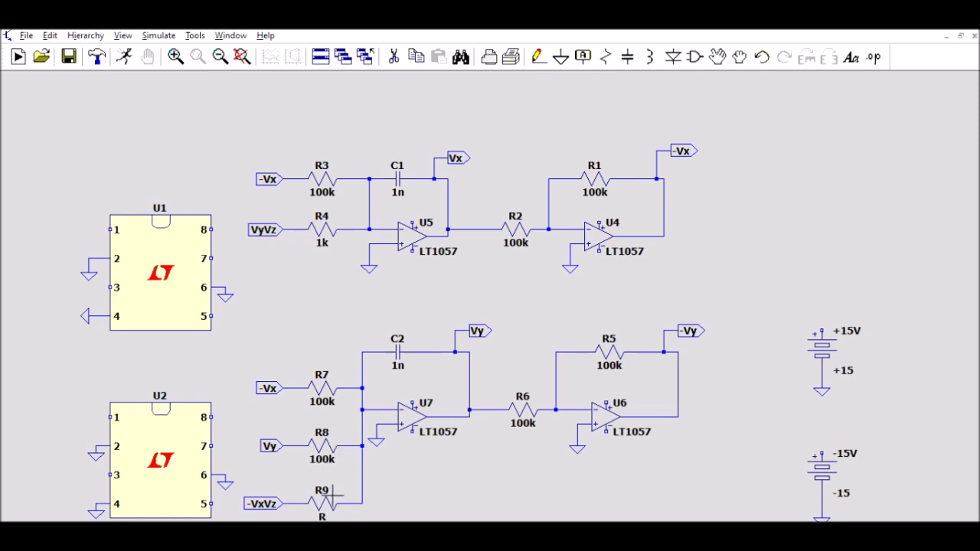
# - Set the value of resistor R9 at the -VxVz input to 1k
pyautogui.moveTo(604, 482); pyautogui.dragTo(601, 358)
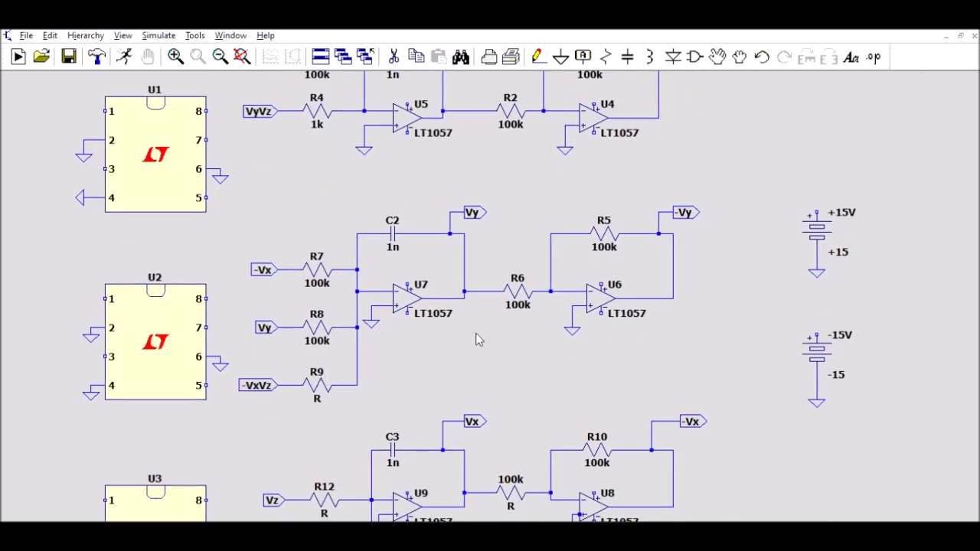
pyautogui.write('1k')
pyautogui.press('Return')
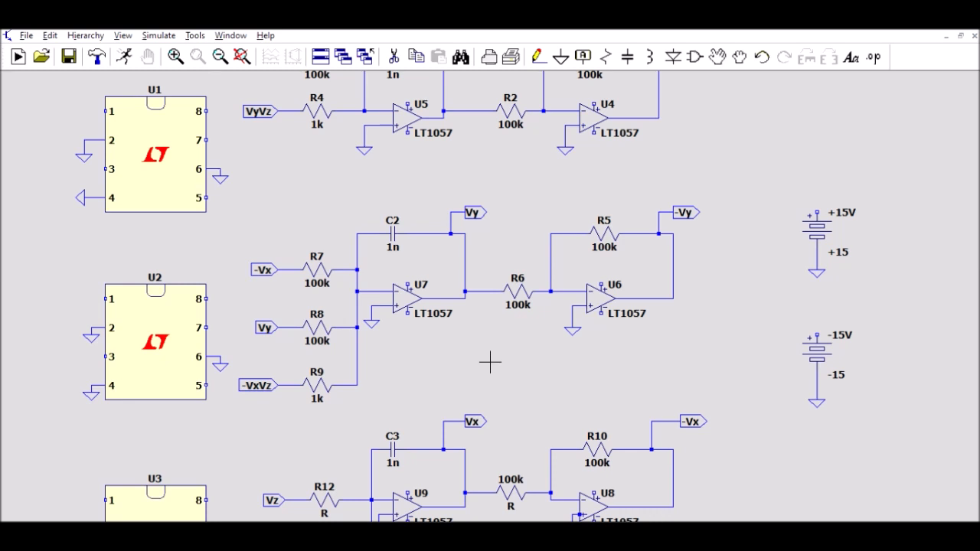
# - Set resistor R12 at the Vz input to 33,33k and resistor R13 at the -VxVy input to 1k
pyautogui.moveTo(492, 389); pyautogui.dragTo(497, 252)
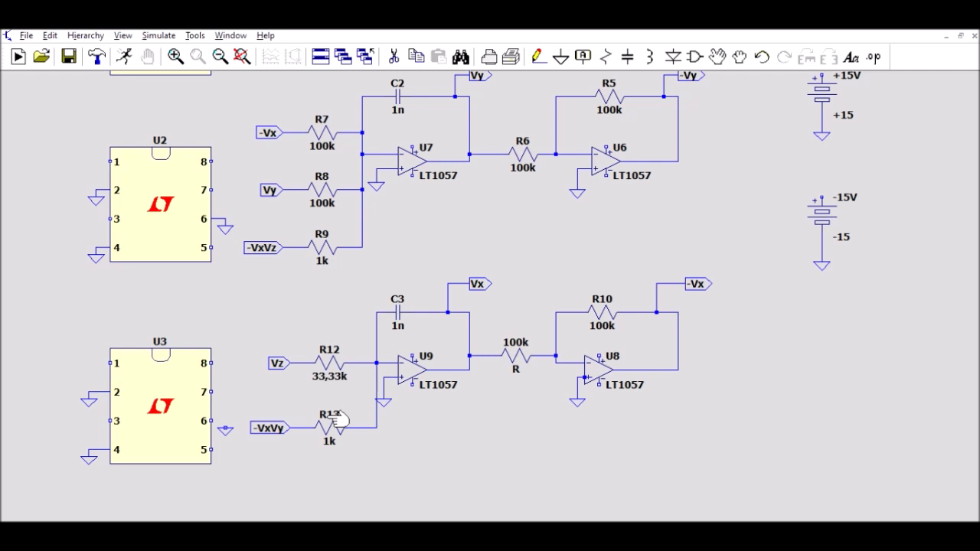
pyautogui.scroll(-2, 780, 395)
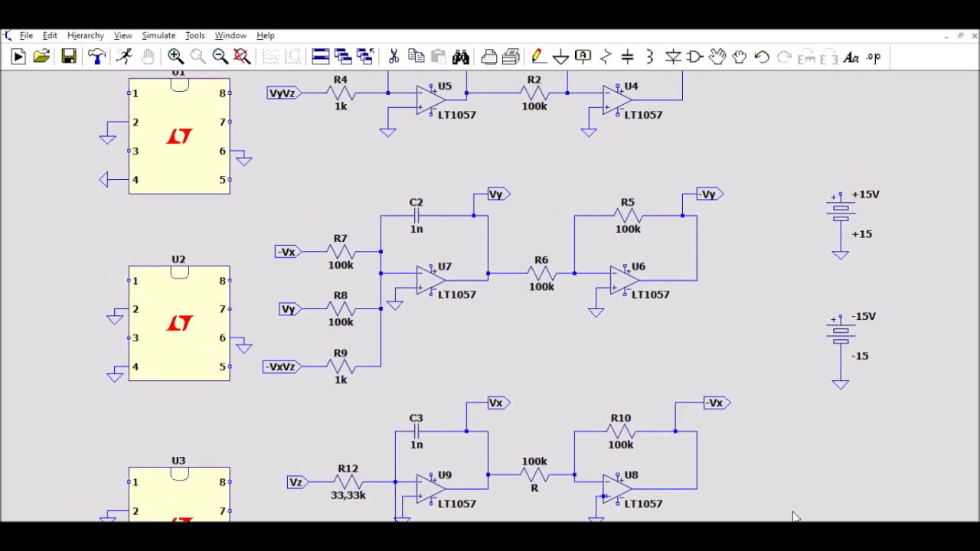
pyautogui.scroll(2, 774, 436)
# - Place a +15 net label beside each of the op-amps U4, U5, U6 and U7
pyautogui.moveTo(762, 459); pyautogui.dragTo(765, 520)
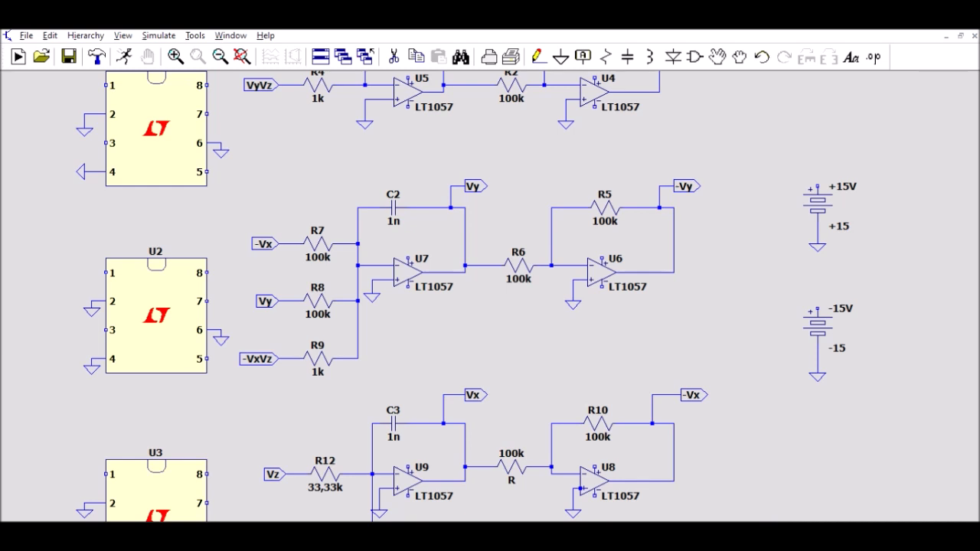
pyautogui.moveTo(751, 296); pyautogui.dragTo(742, 394)
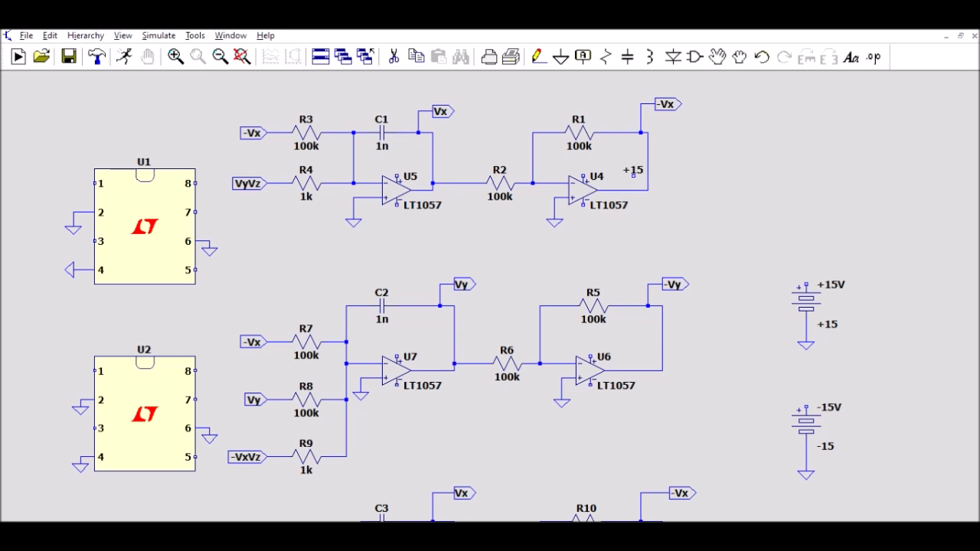
pyautogui.click(676, 173)
pyautogui.click(454, 167)
pyautogui.click(676, 347)
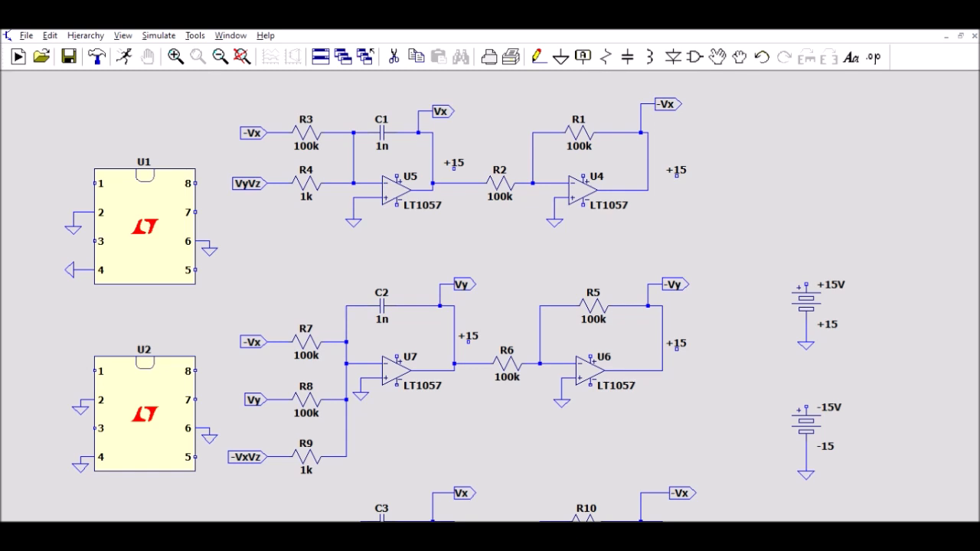
# - Place a +15 net label beside each of the op-amps U8 and U9
pyautogui.click(470, 342)
pyautogui.scroll(-3, 766, 490)
pyautogui.scroll(-4, 713, 486)
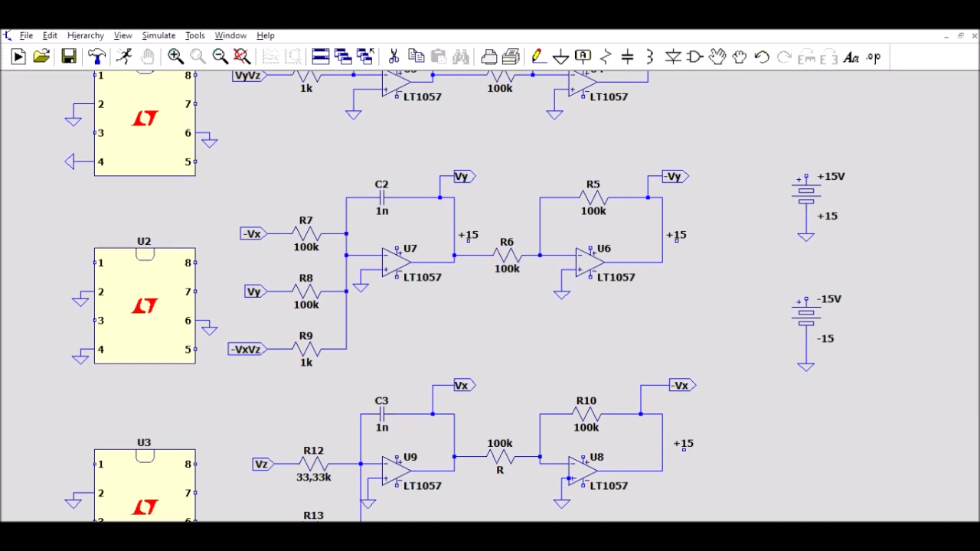
pyautogui.click(686, 444)
pyautogui.click(469, 448)
# - Place a +15 net label beside pin 8 of each of the ICs U1, U2 and U3
pyautogui.scroll(1, 148, 122)
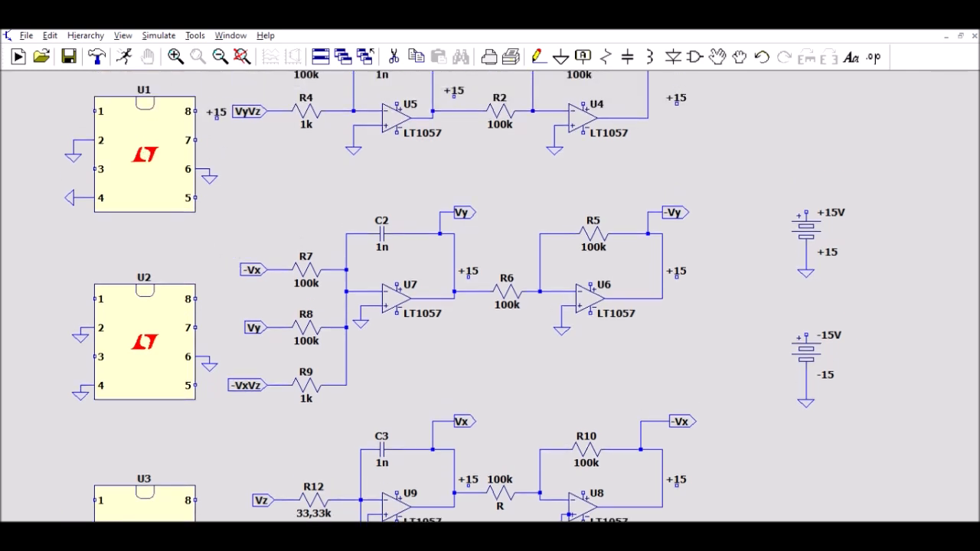
pyautogui.click(216, 111)
pyautogui.click(217, 293)
pyautogui.click(211, 498)
pyautogui.rightClick(353, 413)
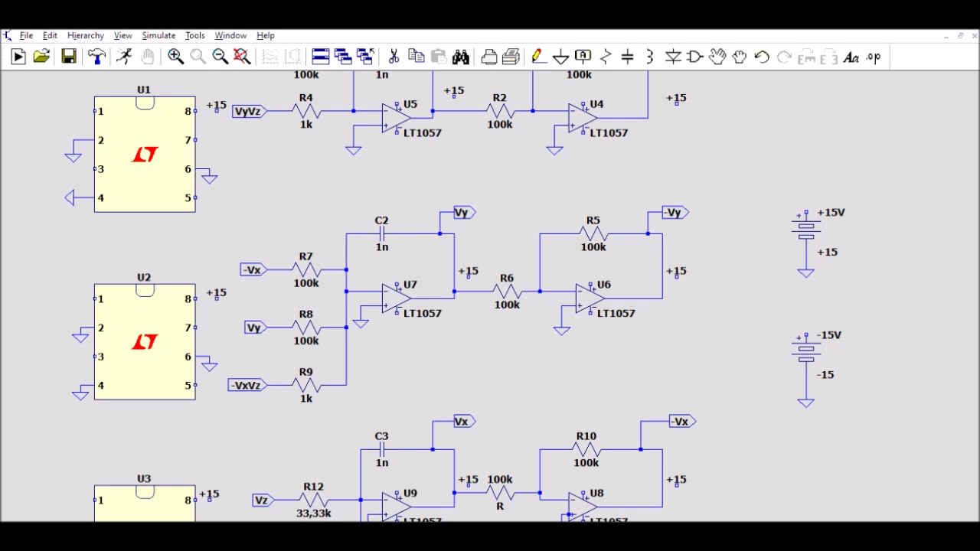
# - Place a -15 net label beside each of the six op-amps U4 to U9
pyautogui.hotkey('ctrl', 'v')
pyautogui.click(671, 131)
pyautogui.click(670, 321)
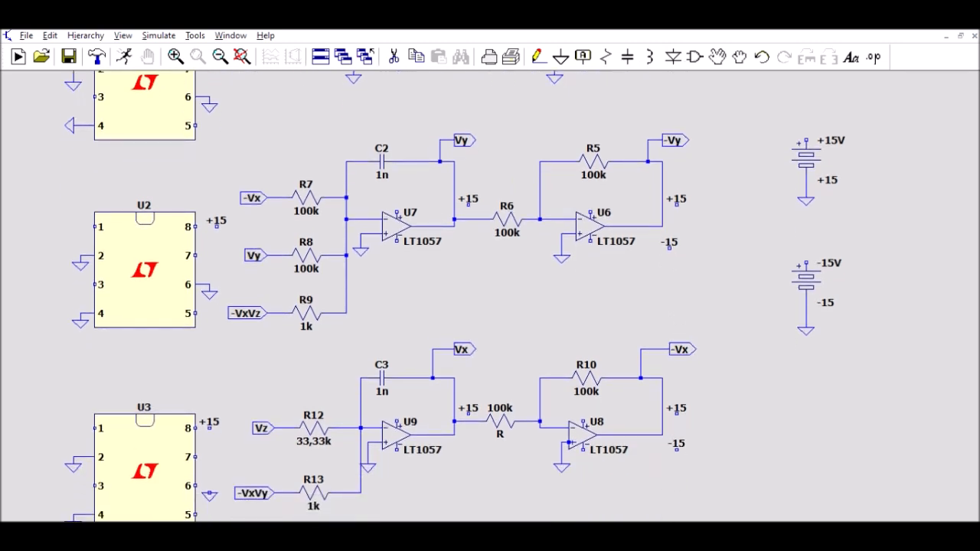
pyautogui.click(677, 449)
pyautogui.click(469, 456)
pyautogui.click(468, 244)
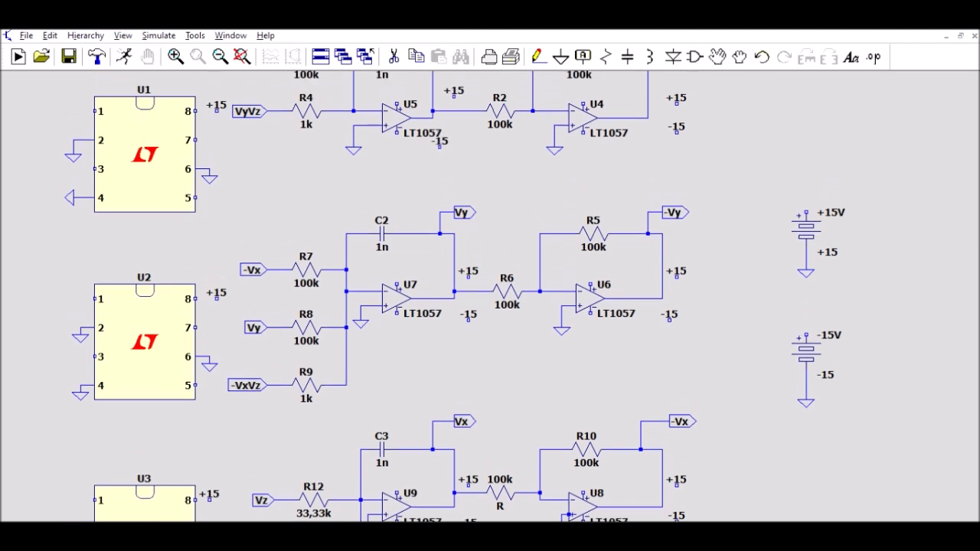
pyautogui.click(454, 142)
# - Place a -15 net label beside pin 5 of each of the ICs U1, U2 and U3
pyautogui.click(220, 202)
pyautogui.click(216, 391)
pyautogui.click(210, 465)
pyautogui.press('Escape')
# - Wire U3's pin 5 to its -15 label, pin 6 to the ground symbol and pin 8 to its +15 label
pyautogui.click(540, 56)
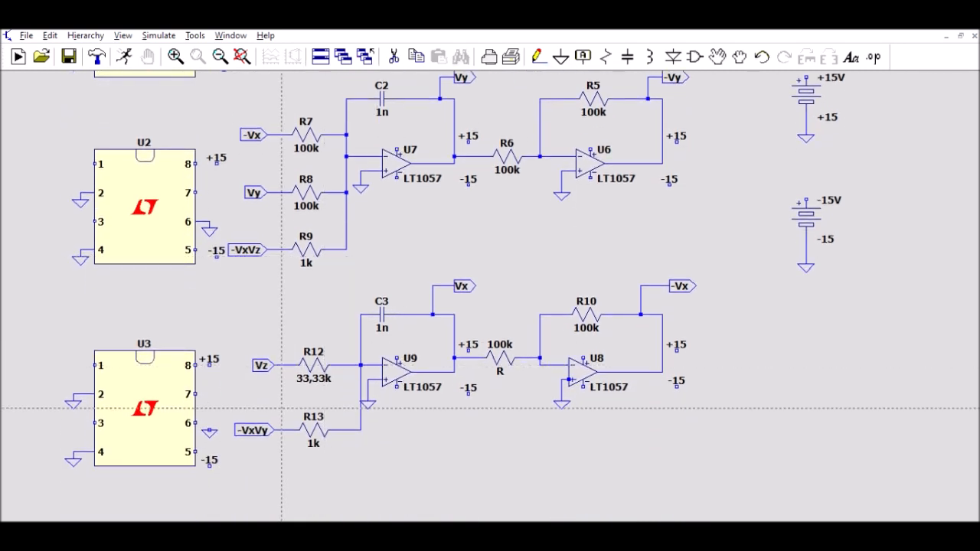
pyautogui.click(197, 452)
pyautogui.click(209, 464)
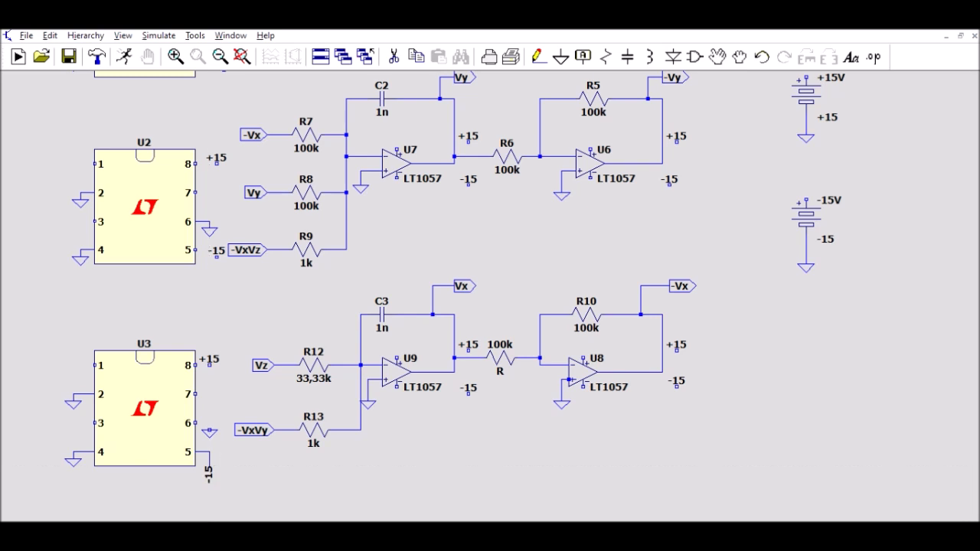
pyautogui.click(196, 423)
pyautogui.click(209, 422)
pyautogui.click(196, 365)
pyautogui.click(209, 366)
# - Wire U2's pin 5 to its -15 label and pin 8 to its +15 label
pyautogui.click(195, 250)
pyautogui.click(217, 251)
pyautogui.click(195, 163)
pyautogui.click(216, 164)
pyautogui.press('Escape')
# - Wire U1's pin 8 to its +15 label and pin 5 to its -15 label
pyautogui.moveTo(437, 242); pyautogui.dragTo(446, 439)
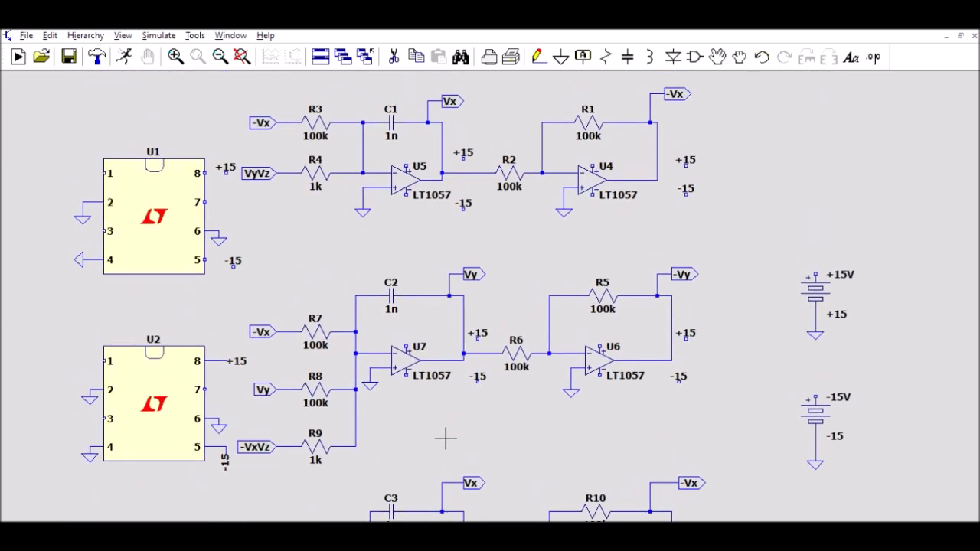
pyautogui.click(540, 56)
pyautogui.click(204, 173)
pyautogui.click(226, 173)
pyautogui.click(204, 260)
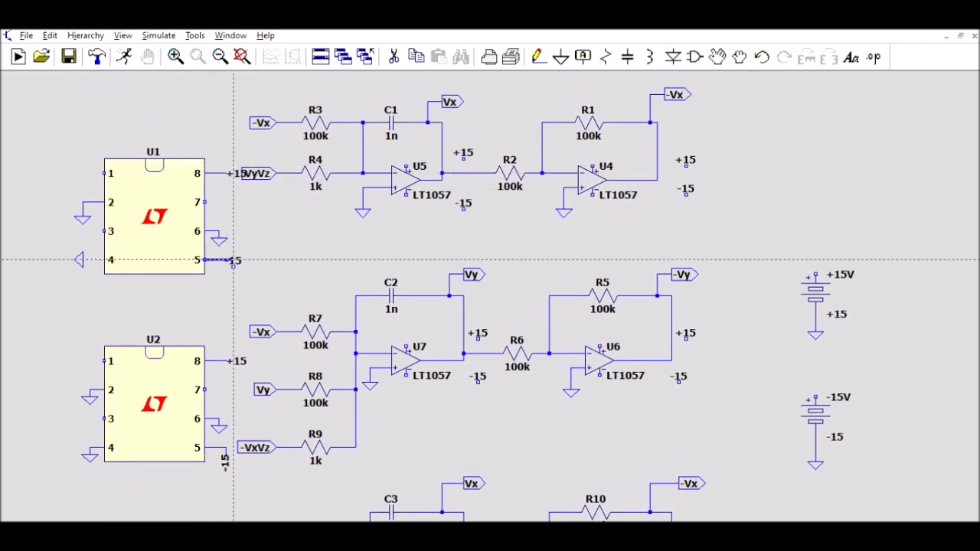
pyautogui.click(233, 265)
# - Wire op-amp U5's positive and negative supply pins to their +15 and -15 labels
pyautogui.click(540, 57)
pyautogui.click(412, 161)
pyautogui.click(465, 160)
pyautogui.click(407, 196)
pyautogui.click(464, 207)
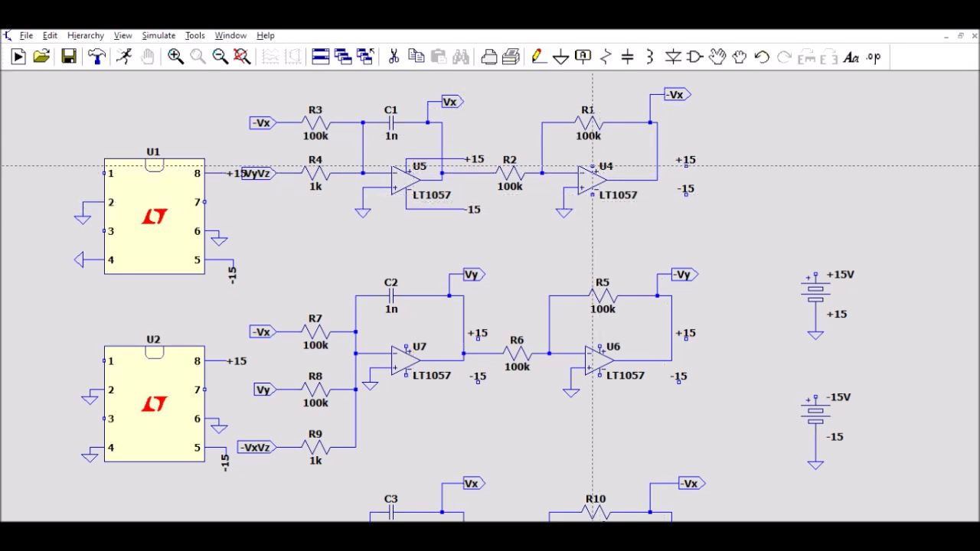
# - Wire op-amp U4's positive and negative supply pins to their +15 and -15 labels
pyautogui.click(593, 166)
pyautogui.click(679, 162)
pyautogui.click(593, 201)
pyautogui.click(686, 194)
pyautogui.press('Escape')
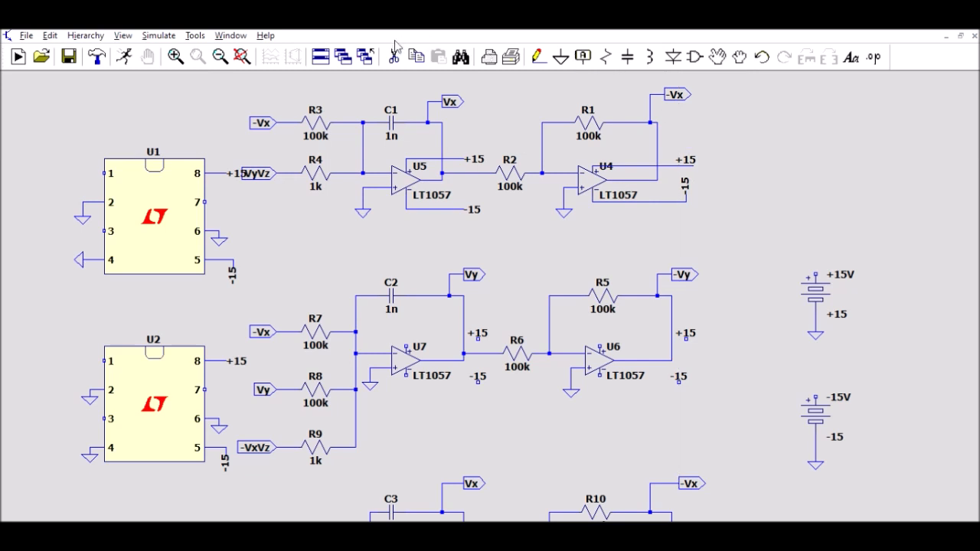
# - Delete U4's positive supply wire and redraw it to the +15 label along a higher route
pyautogui.press('Delete')
pyautogui.click(642, 166)
pyautogui.click(539, 57)
pyautogui.click(592, 151)
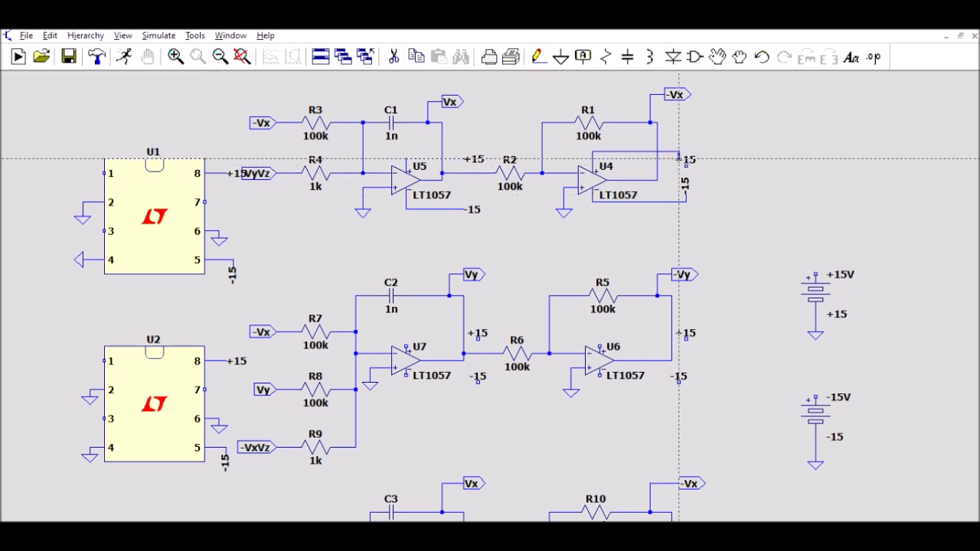
pyautogui.click(678, 159)
pyautogui.press('Escape')
# - Delete U4's positive supply wire and its +15 label, and place a new +15 net label slightly higher beside U4
pyautogui.click(394, 54)
pyautogui.click(644, 153)
pyautogui.click(687, 157)
pyautogui.press('Escape')
pyautogui.press('F4')
pyautogui.write('+15')
pyautogui.click(514, 316)
pyautogui.click(686, 152)
pyautogui.press('Escape')
# - Wire U4's positive supply pin to the new +15 label
pyautogui.click(541, 61)
pyautogui.click(593, 151)
pyautogui.click(686, 152)
# - Wire the positive and negative supply pins of op-amps U6 and U7 to their +15 and -15 labels
pyautogui.click(600, 346)
pyautogui.click(686, 338)
pyautogui.click(599, 373)
pyautogui.click(679, 381)
pyautogui.click(406, 346)
pyautogui.click(477, 337)
pyautogui.click(406, 375)
pyautogui.click(478, 380)
# - Wire the positive and negative supply pins of op-amps U8 and U9 to their +15 and -15 labels
pyautogui.scroll(-3, 529, 390)
pyautogui.click(595, 440)
pyautogui.click(686, 441)
pyautogui.click(600, 476)
pyautogui.click(686, 475)
pyautogui.click(385, 397)
pyautogui.rightClick(327, 310)
pyautogui.click(406, 449)
pyautogui.click(478, 440)
pyautogui.click(405, 475)
pyautogui.click(478, 483)
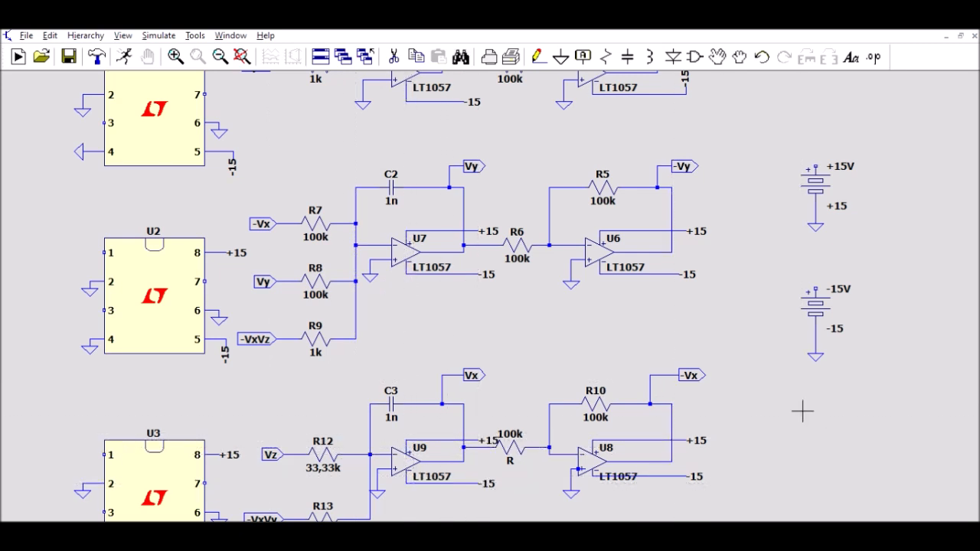
# - Draw a wire out of the +15 source's positive terminal and open the net label settings
pyautogui.moveTo(803, 412); pyautogui.dragTo(809, 487)
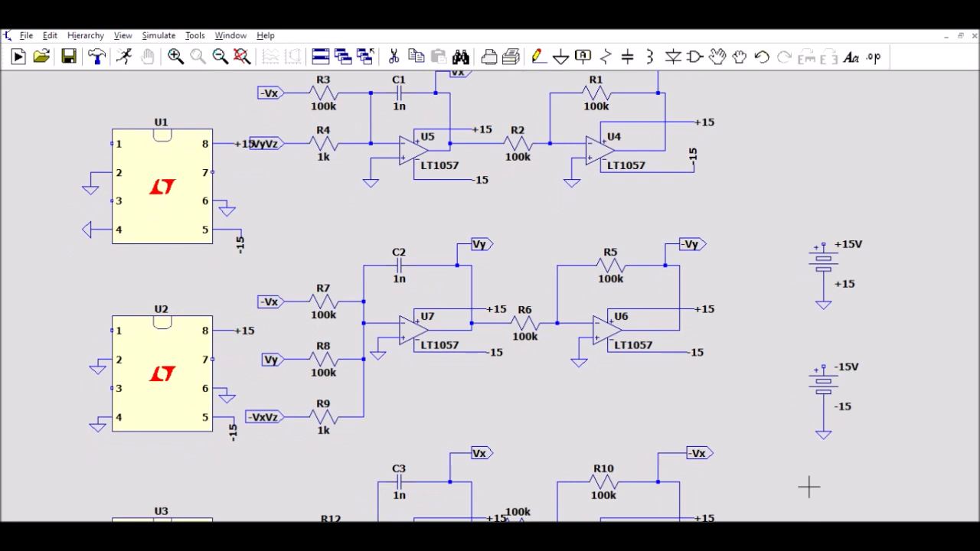
pyautogui.moveTo(719, 162); pyautogui.dragTo(710, 225)
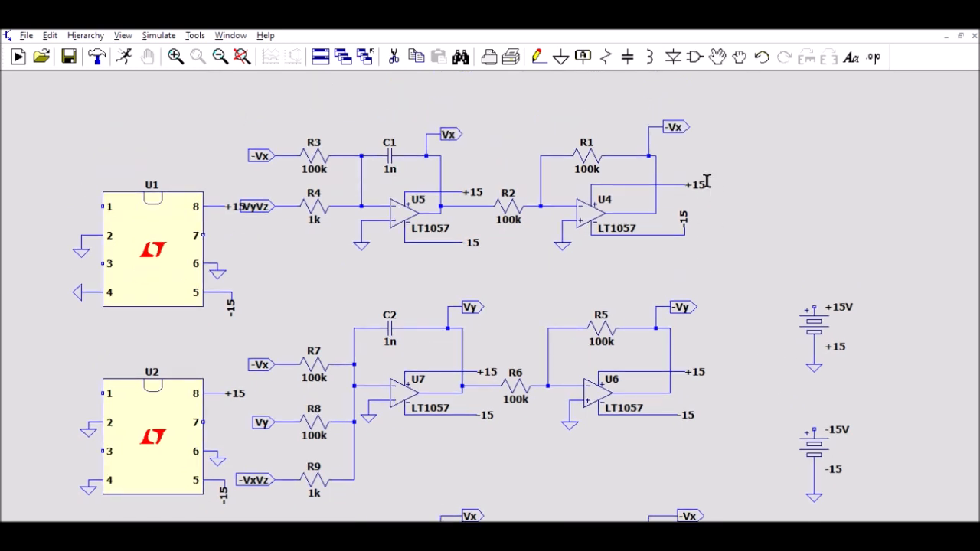
pyautogui.click(539, 57)
pyautogui.click(814, 307)
pyautogui.press('Escape')
pyautogui.moveTo(791, 233); pyautogui.dragTo(768, 255)
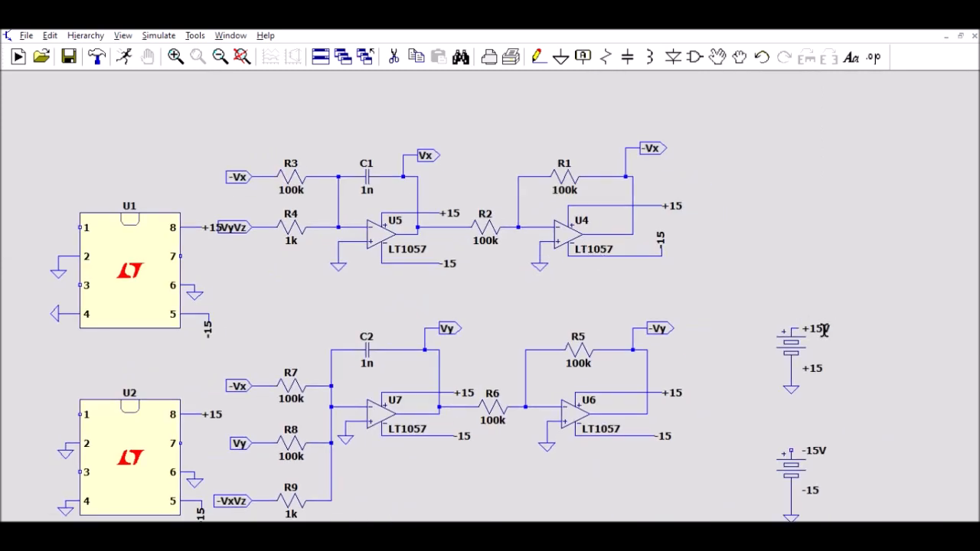
pyautogui.click(583, 56)
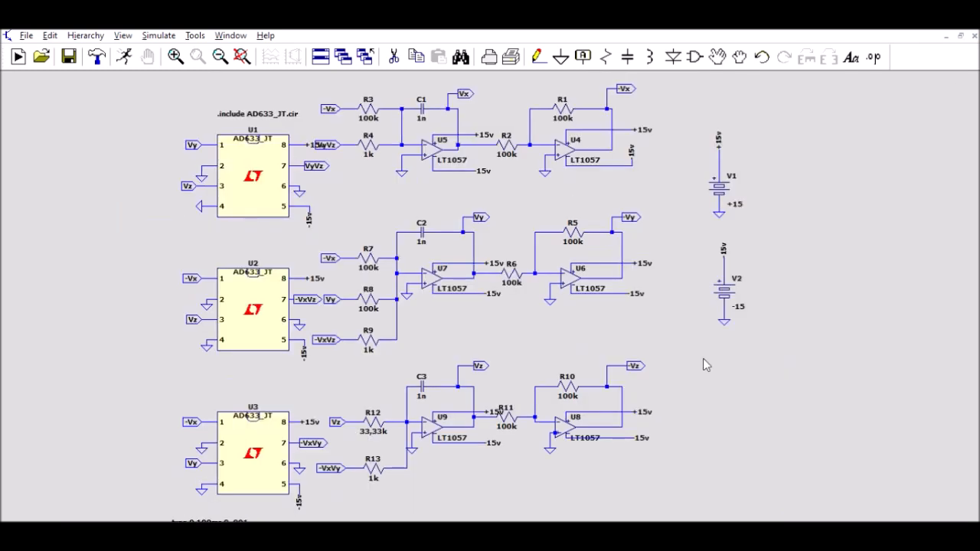
pyautogui.press('Delete')
pyautogui.click(537, 58)
pyautogui.scroll(1, 830, 283)
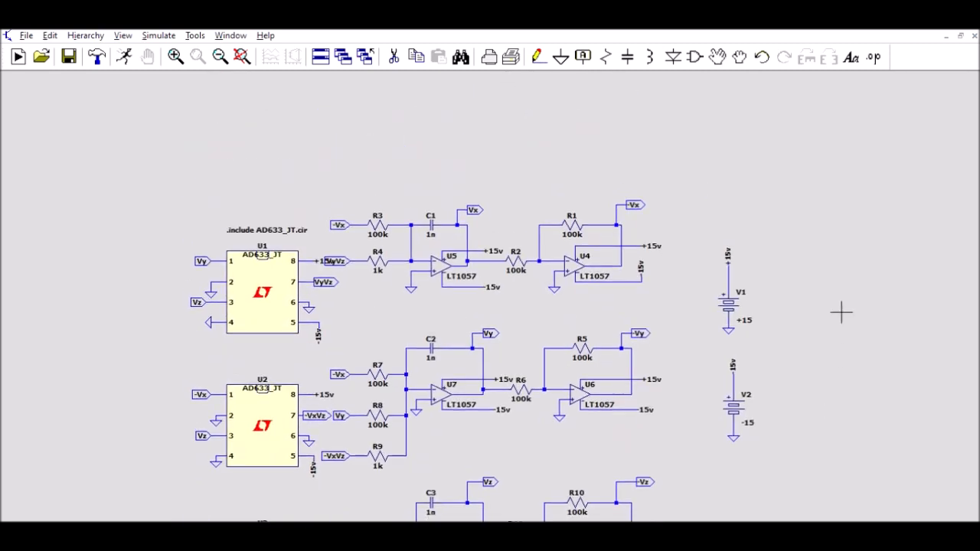
pyautogui.scroll(-1, 835, 260)
pyautogui.scroll(1, 827, 306)
pyautogui.scroll(-1, 827, 282)
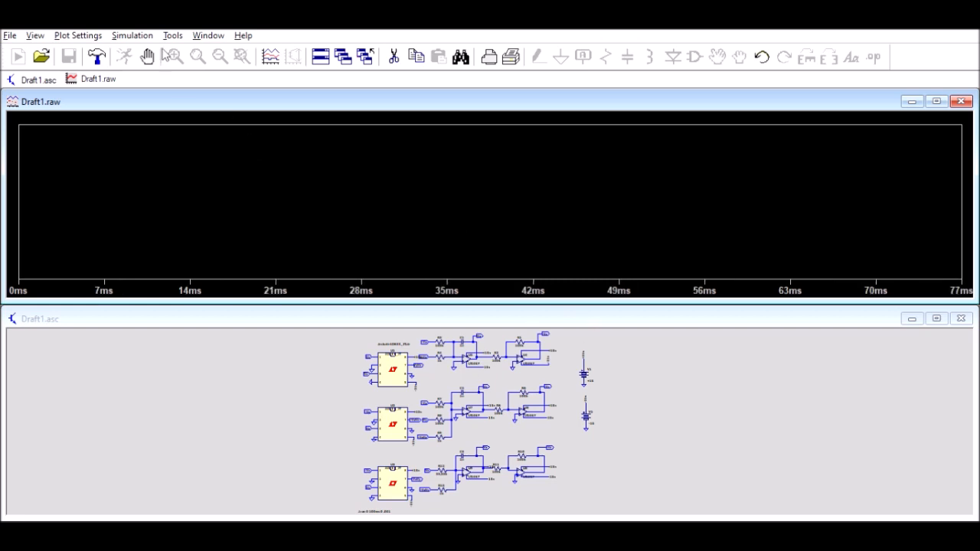
# - Plot the voltage of the Vx node at U5's output from the running transient simulation
pyautogui.click(302, 381)
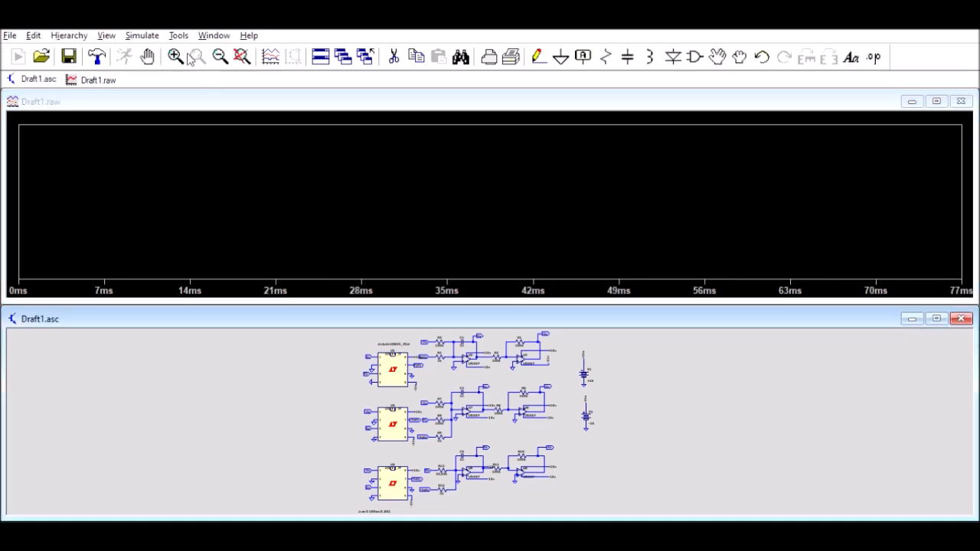
pyautogui.click(176, 56)
pyautogui.click(299, 389)
pyautogui.moveTo(572, 426); pyautogui.dragTo(201, 464)
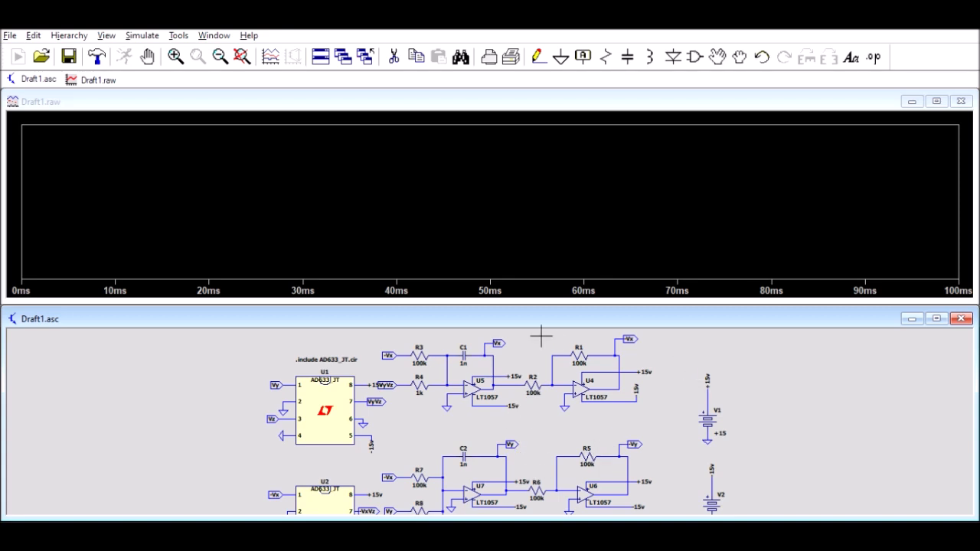
pyautogui.click(489, 345)
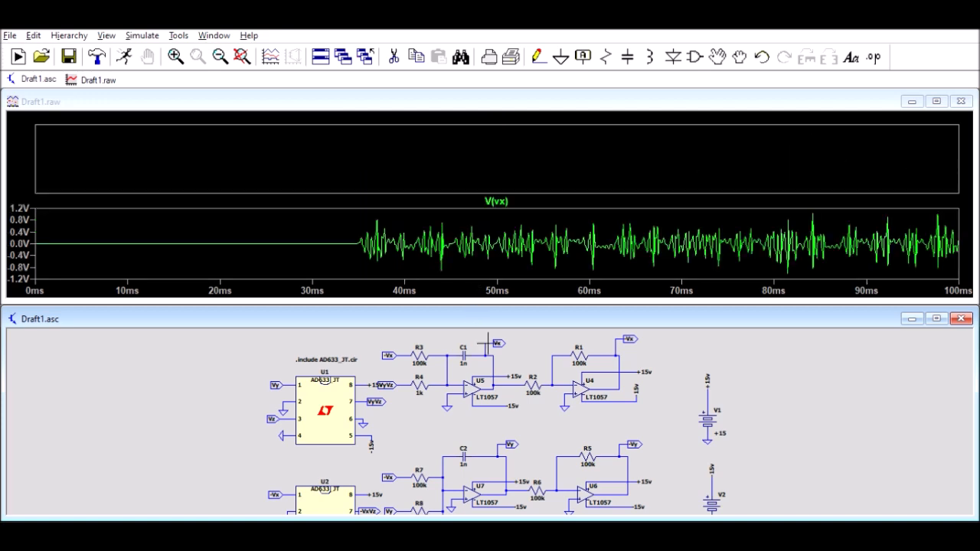
# - Plot the voltage of the Vy node at U7's output in a separate pane above the Vx trace
pyautogui.click(521, 173)
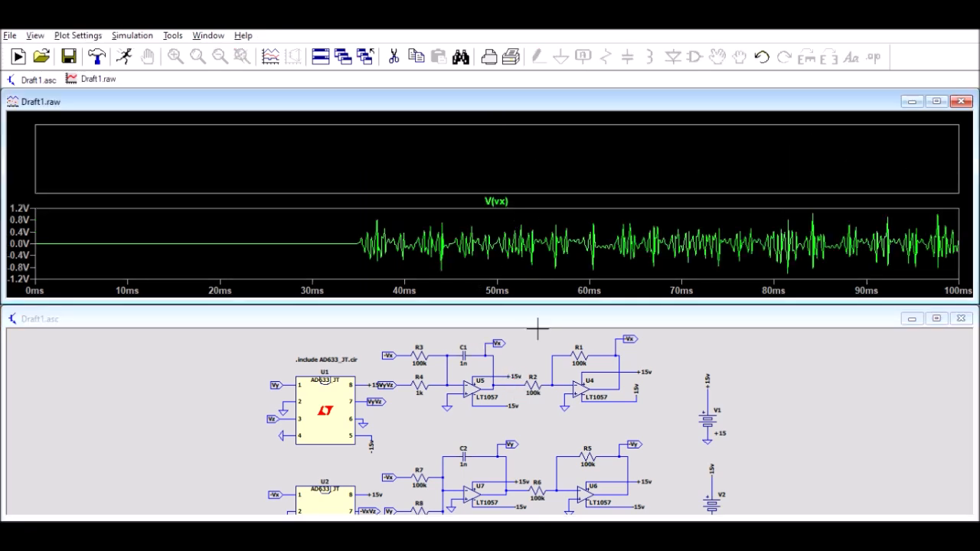
pyautogui.click(513, 435)
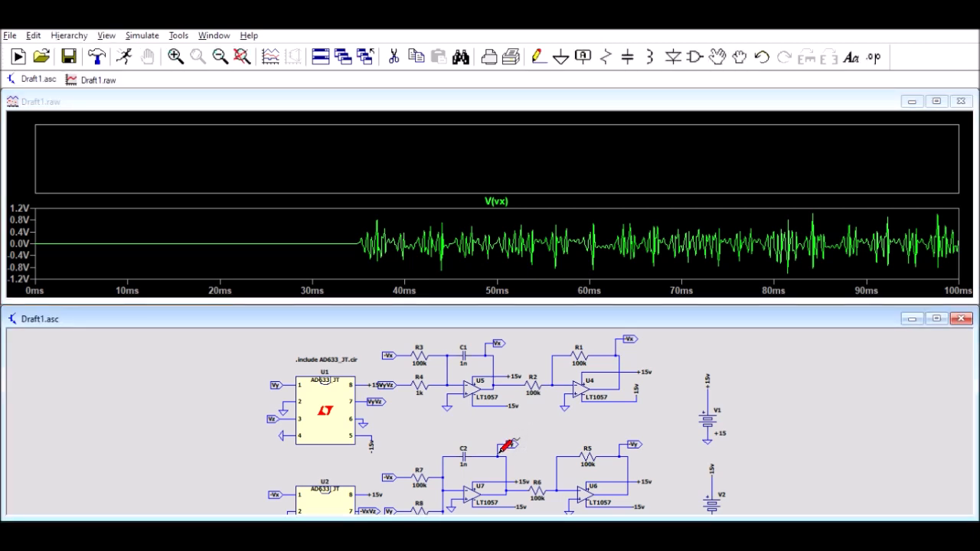
pyautogui.click(500, 452)
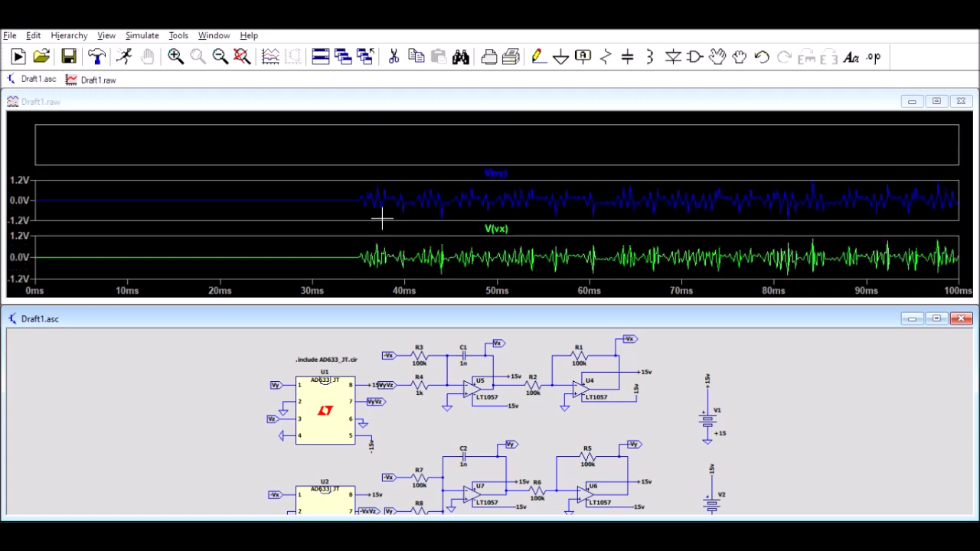
# - Plot the voltage of the Vz node at U9's output in the remaining empty pane
pyautogui.click(460, 145)
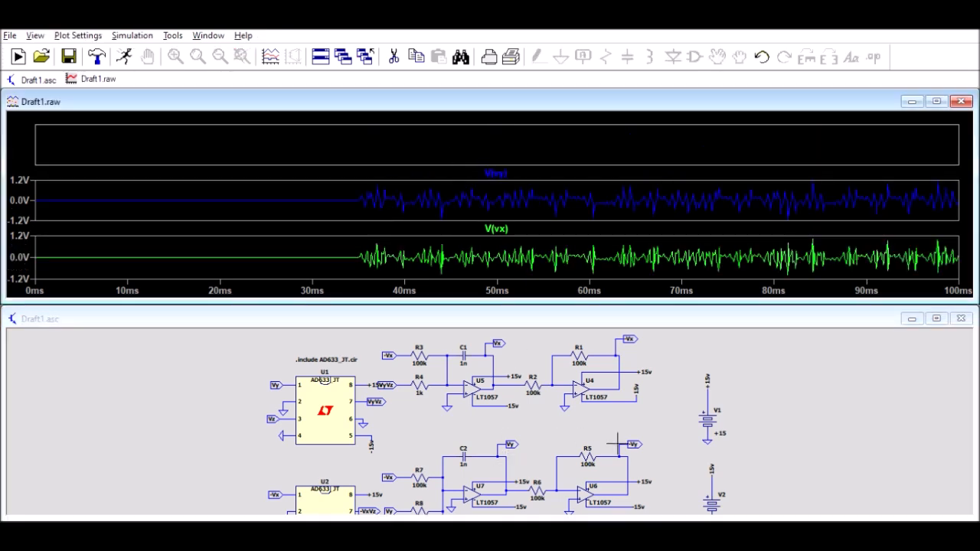
pyautogui.moveTo(847, 424); pyautogui.dragTo(827, 309)
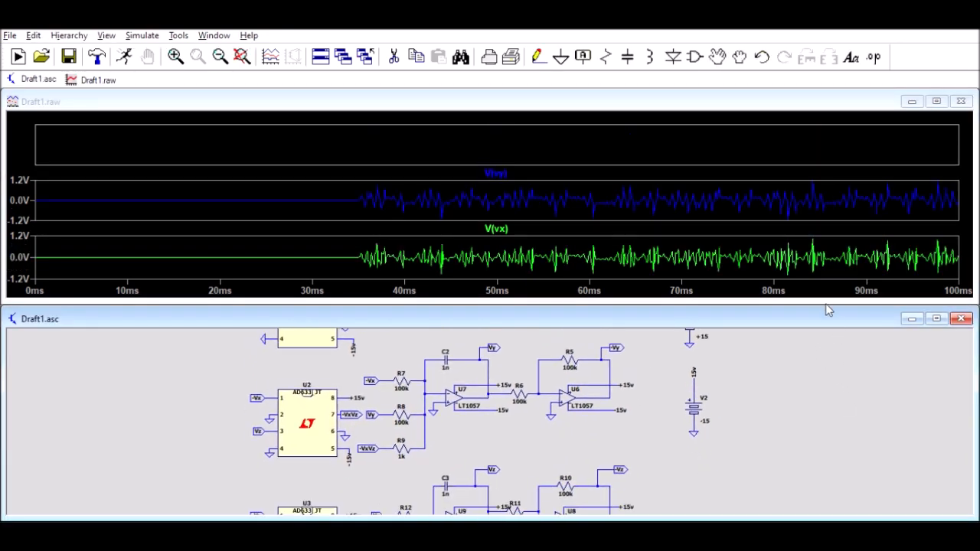
pyautogui.moveTo(812, 437); pyautogui.dragTo(792, 339)
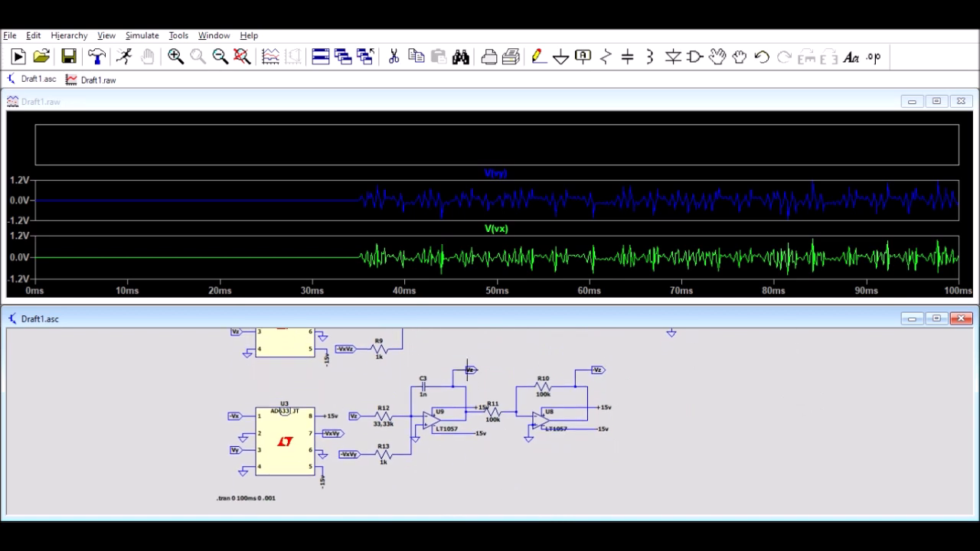
pyautogui.click(458, 375)
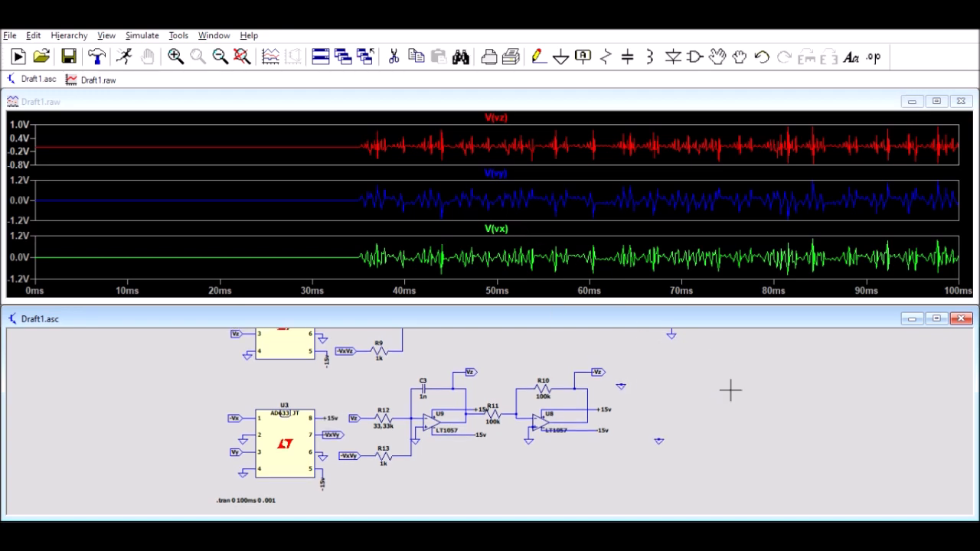
# - Delete the two stray ground symbols beside the U8 stage
pyautogui.click(398, 47)
pyautogui.click(662, 439)
pyautogui.click(625, 386)
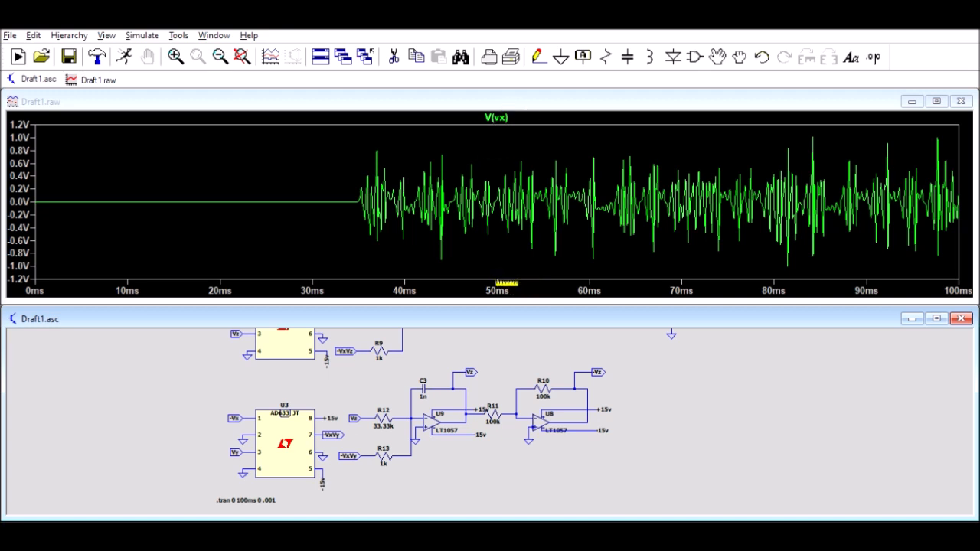
# - Plot V(vx) first against V(Vy) and then against V(Vz) by changing the horizontal axis quantity
pyautogui.click(507, 287)
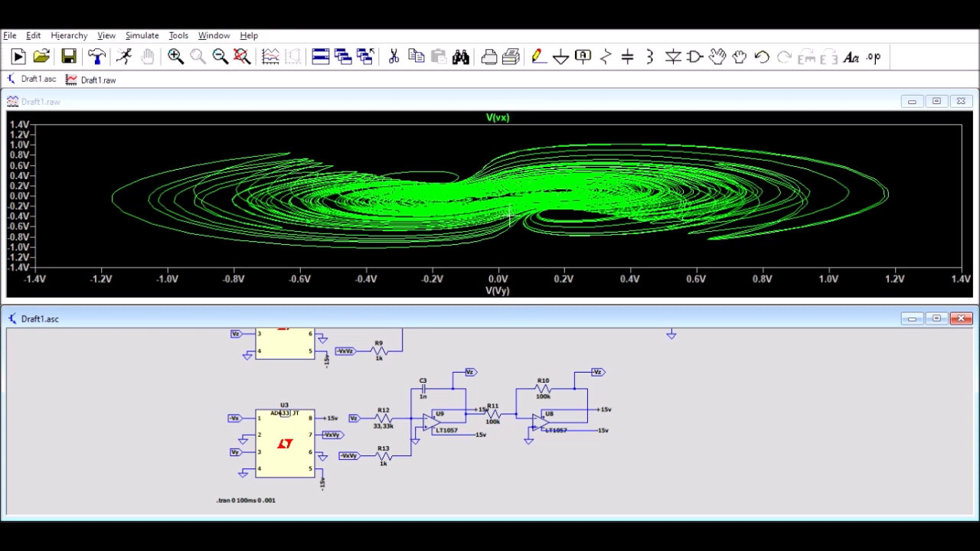
pyautogui.click(512, 288)
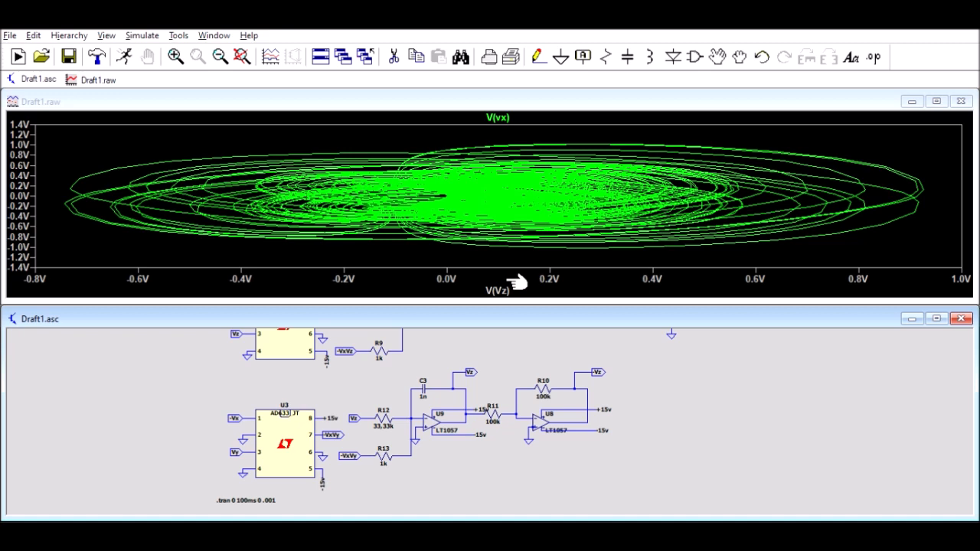
# - Change the trace plotted against V(Vz) first to V(vy) and then to V(vz)
pyautogui.click(503, 113)
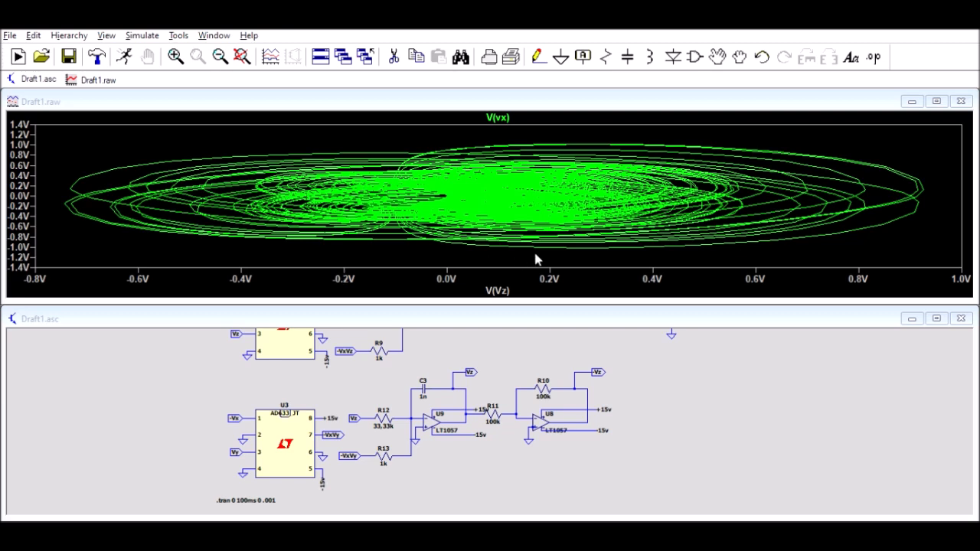
pyautogui.click(630, 232)
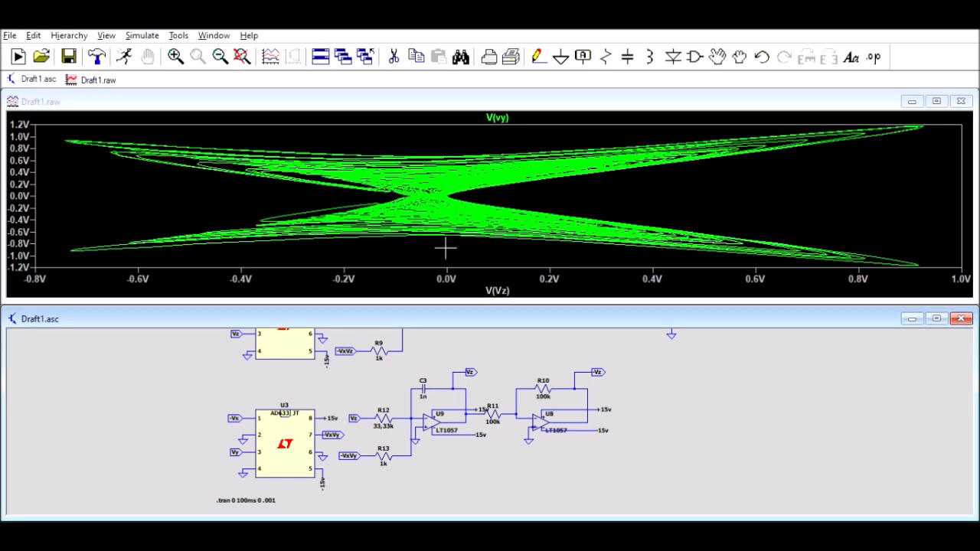
pyautogui.click(509, 115)
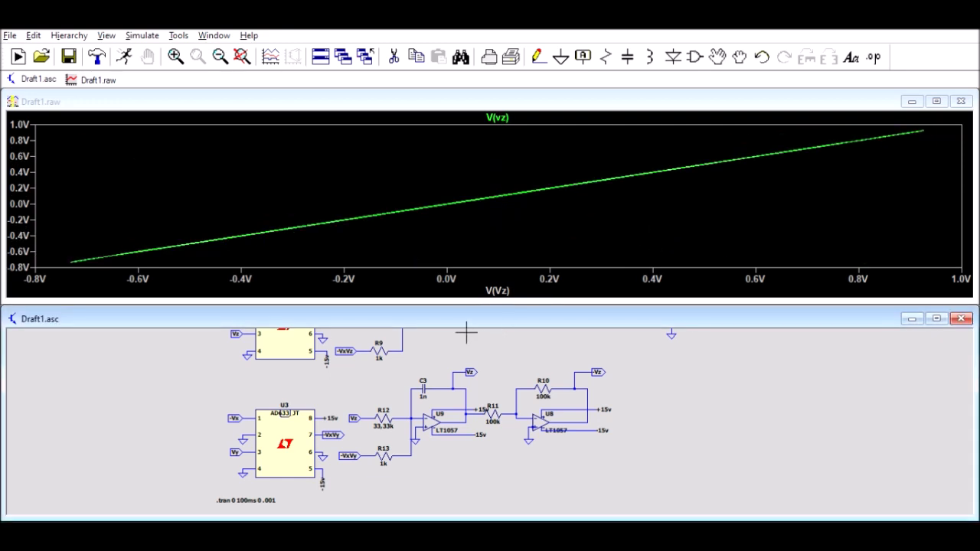
# - Plot V(vz) against V(Vx) by changing the horizontal axis quantity, and view the FFT spectrum of V(vz)
pyautogui.click(509, 285)
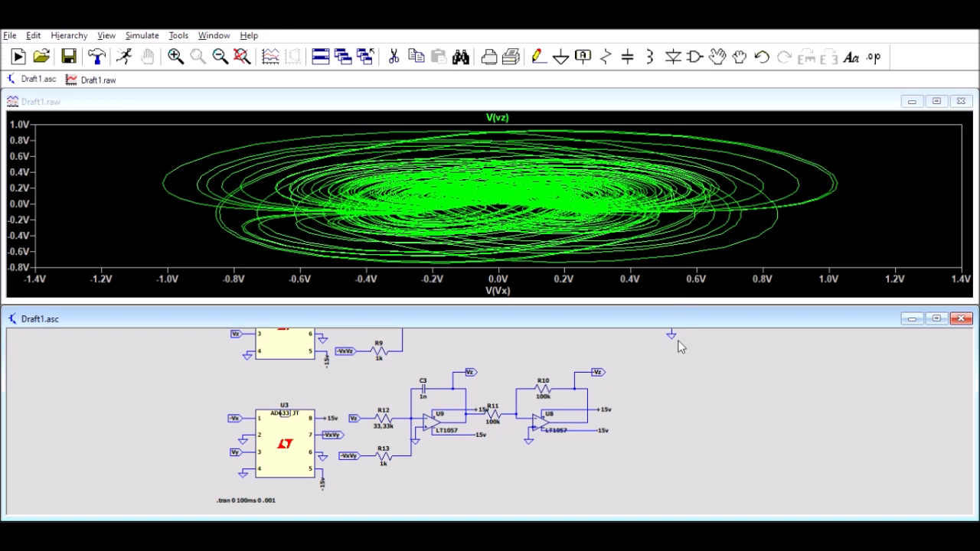
pyautogui.click(674, 332)
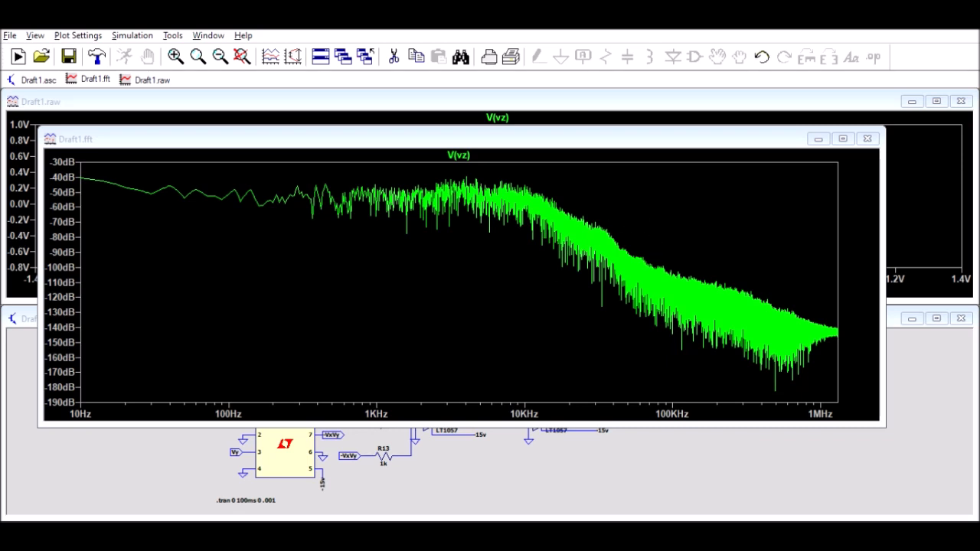
pyautogui.click(663, 213)
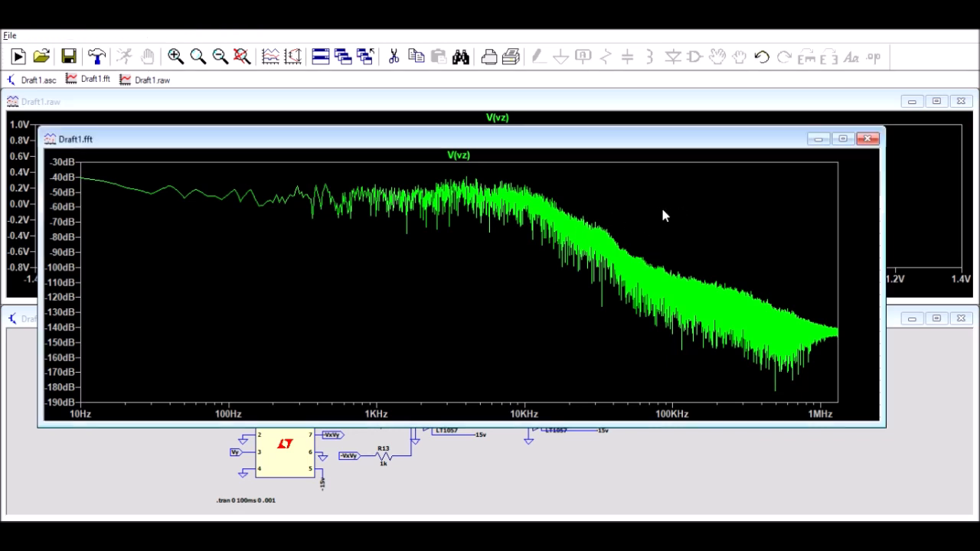
pyautogui.click(867, 138)
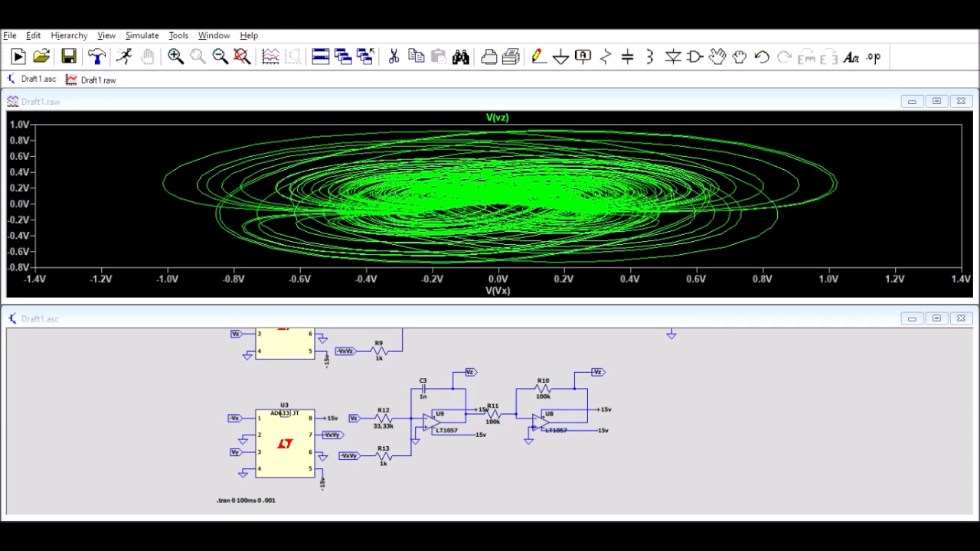
# - Set the horizontal axis back to time and view the FFT spectra of V(vz) and then V(vy), closing each spectrum window
pyautogui.click(617, 304)
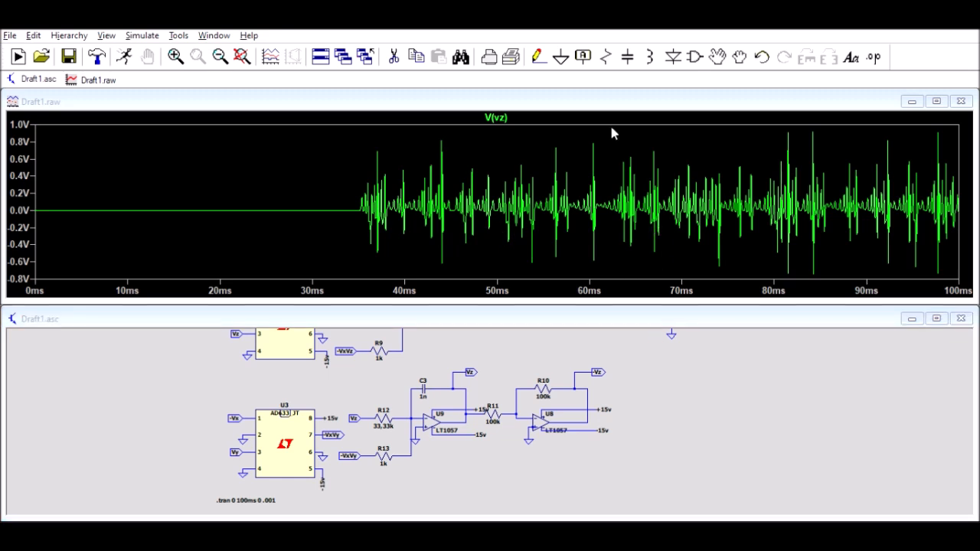
pyautogui.press('Return')
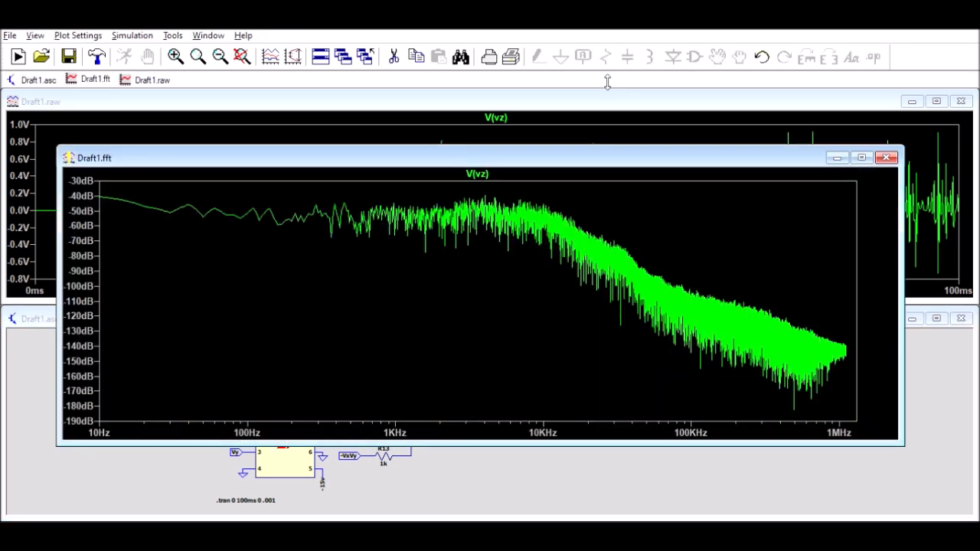
pyautogui.click(886, 157)
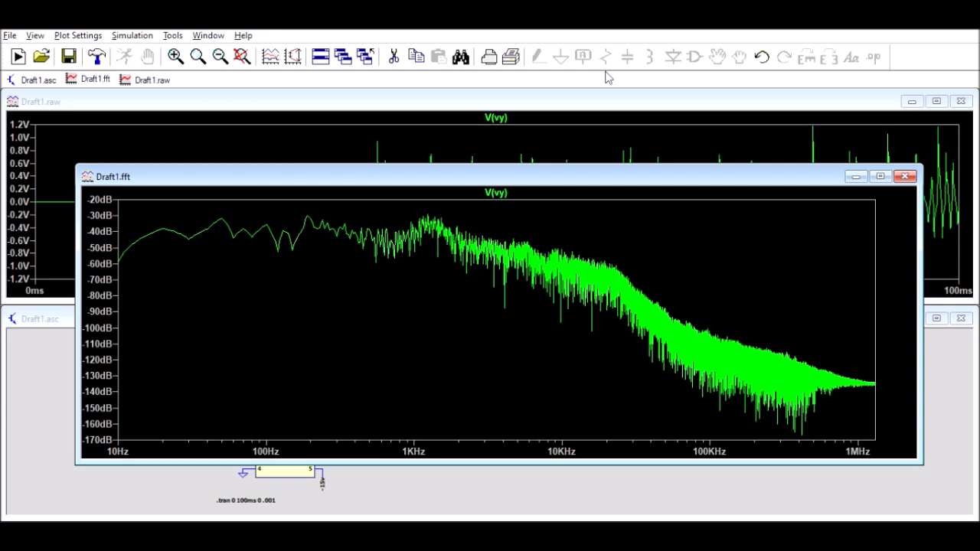
pyautogui.click(905, 177)
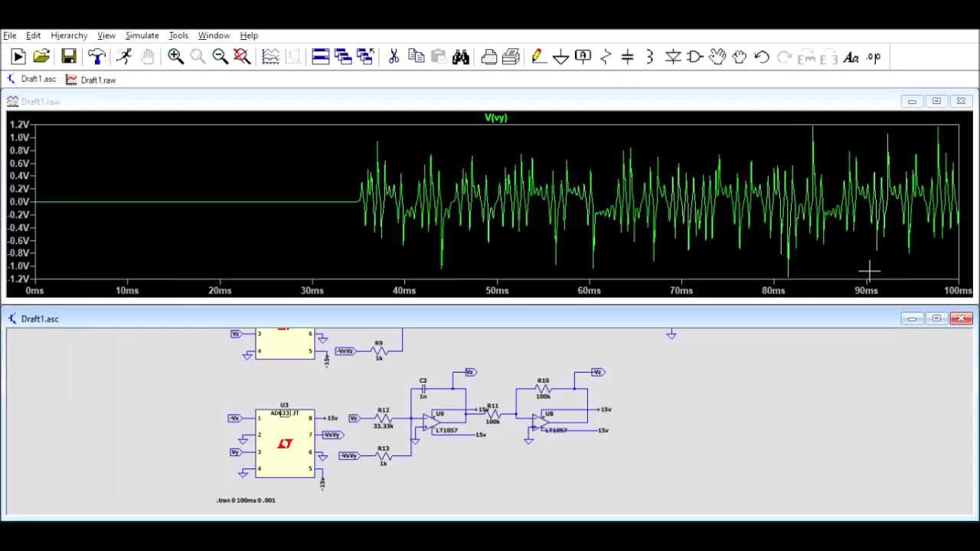
# - Maximize the Draft1.asc schematic to show the whole circuit and open the file iulian-circuit.asc
pyautogui.click(936, 318)
pyautogui.moveTo(740, 225); pyautogui.dragTo(742, 362)
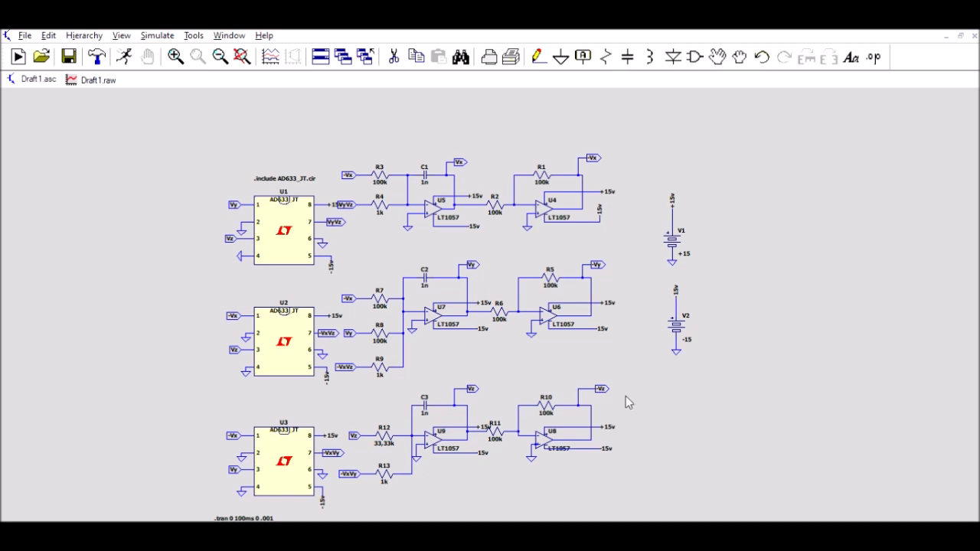
pyautogui.click(476, 313)
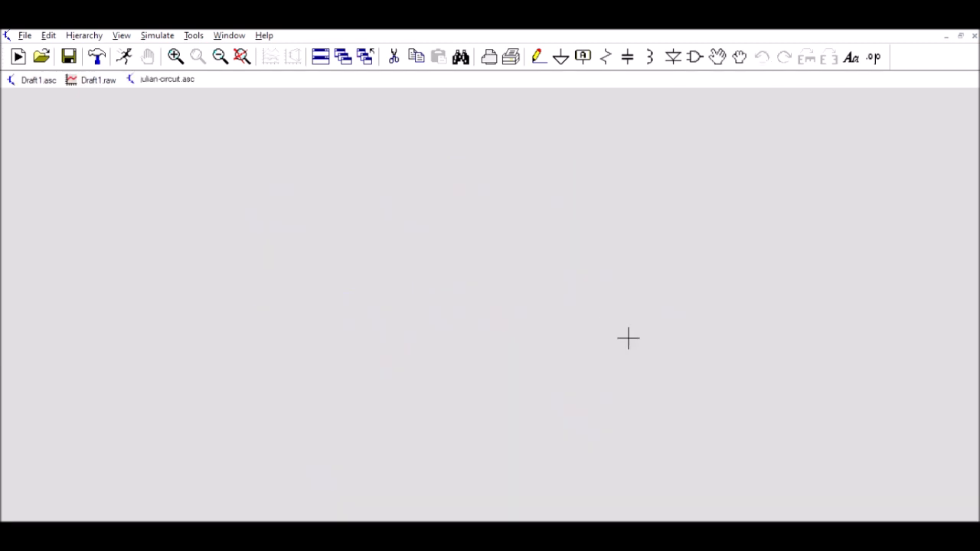